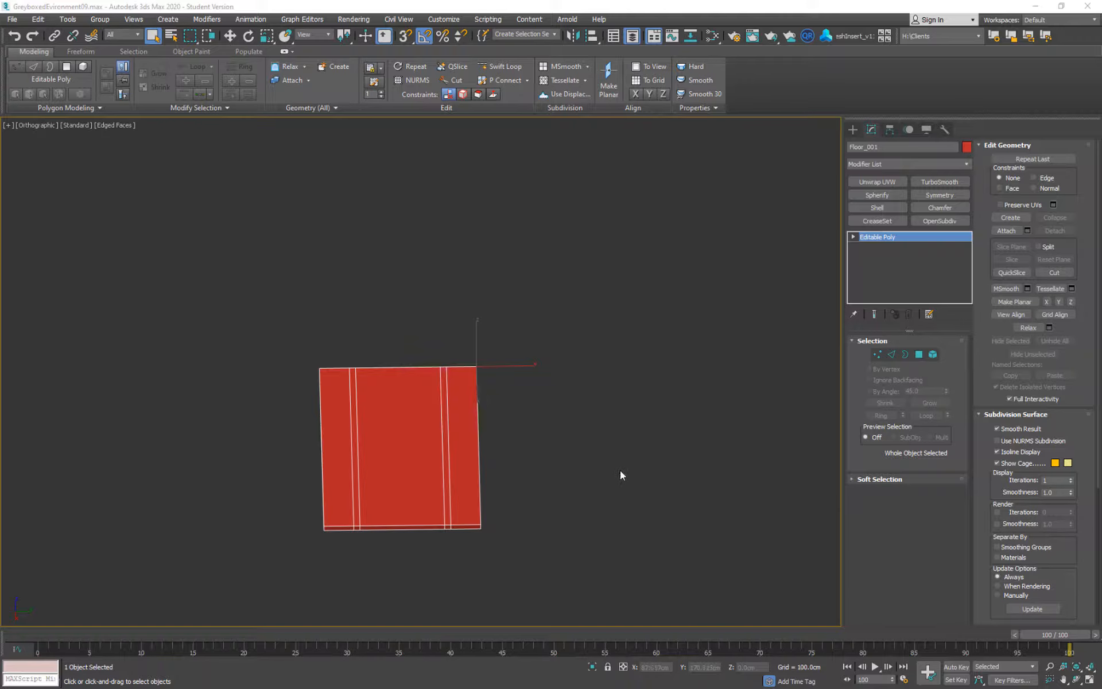
In Photoshop, paint two straight guide lines beside the inner floor lines of SH-PT_01.jpg, using the red sampled from the arrow.
mouse_move(623, 486)
alt+middle_down()
mouse_move(652, 391)
mouse_move(595, 516)
mouse_move(659, 456)
mouse_move(668, 398)
mouse_move(598, 419)
mouse_move(664, 421)
mouse_move(629, 469)
alt+middle_up()
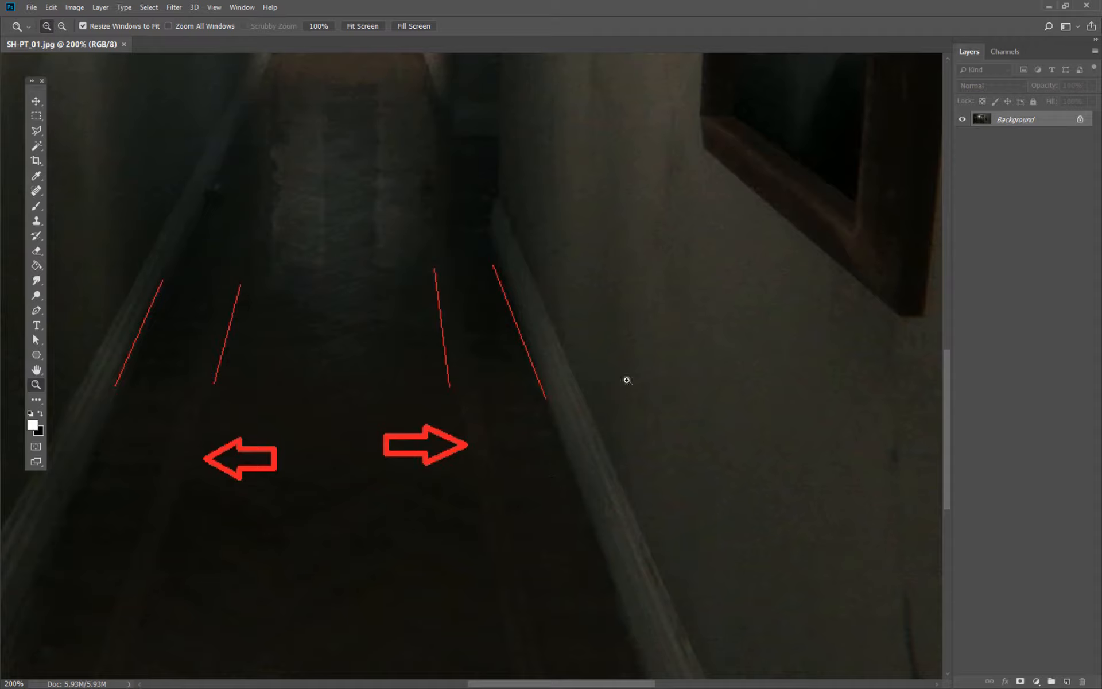
scroll(489, 423, down, 2)
alt+click(445, 337)
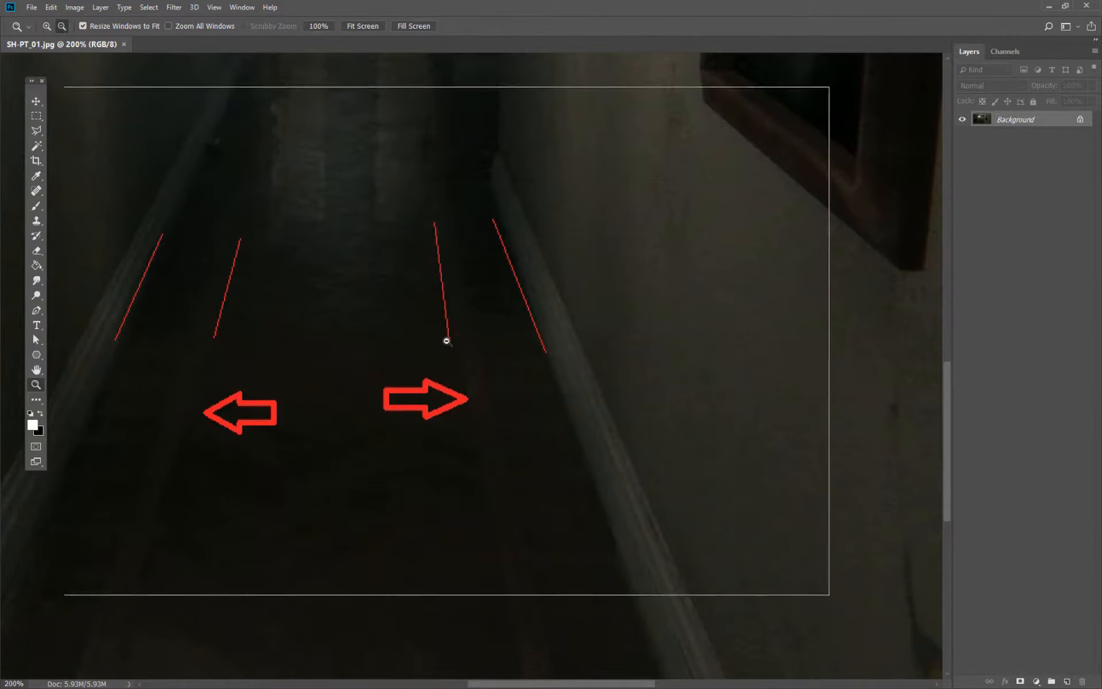
click(405, 366)
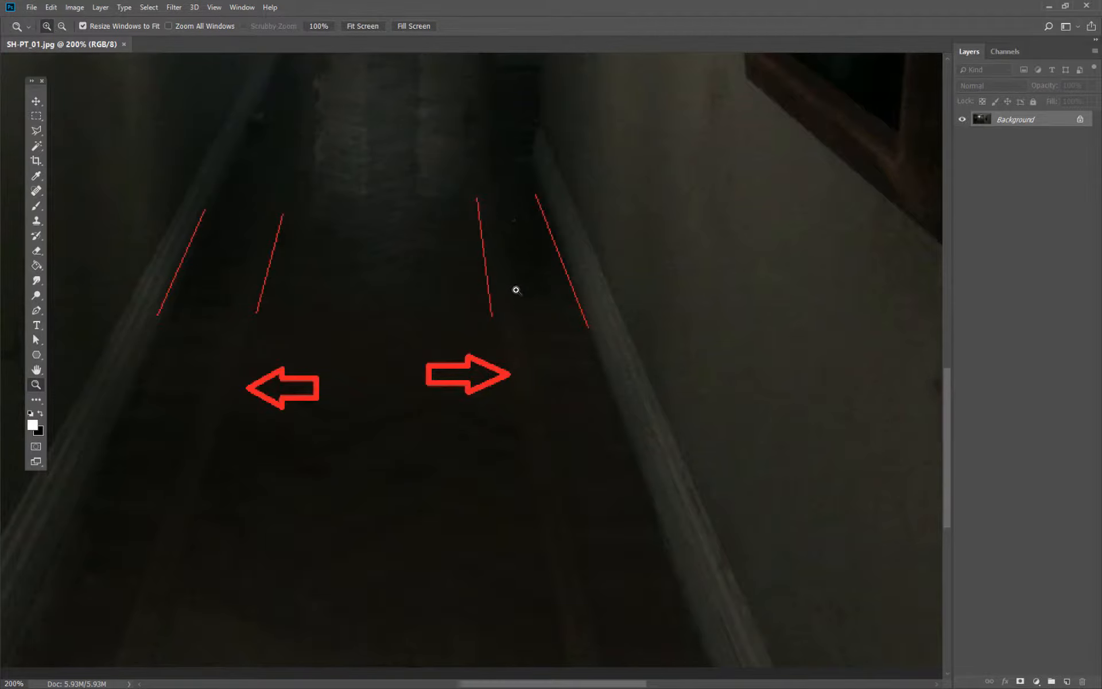
key(b)
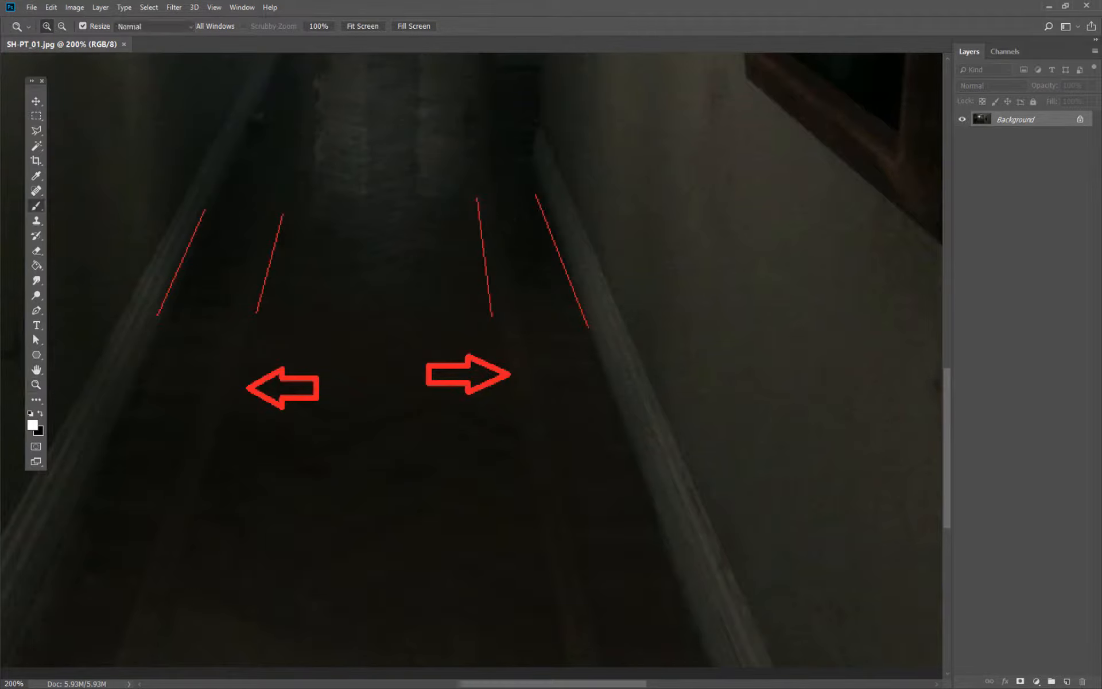
alt+click(319, 390)
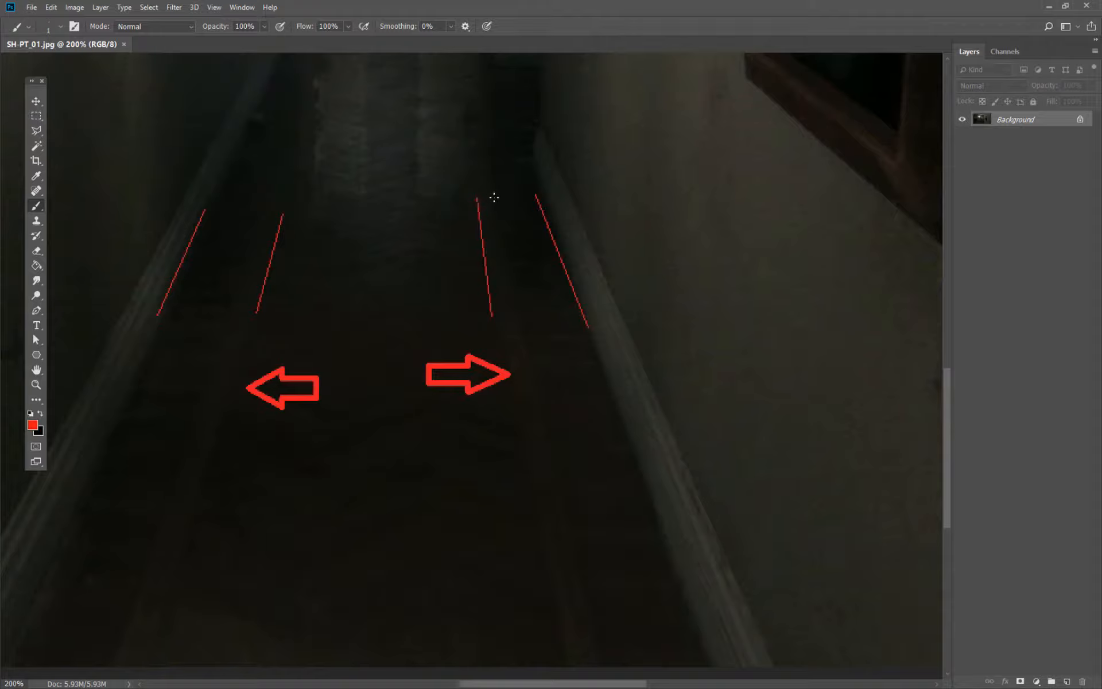
shift+click(519, 326)
shift+click(228, 320)
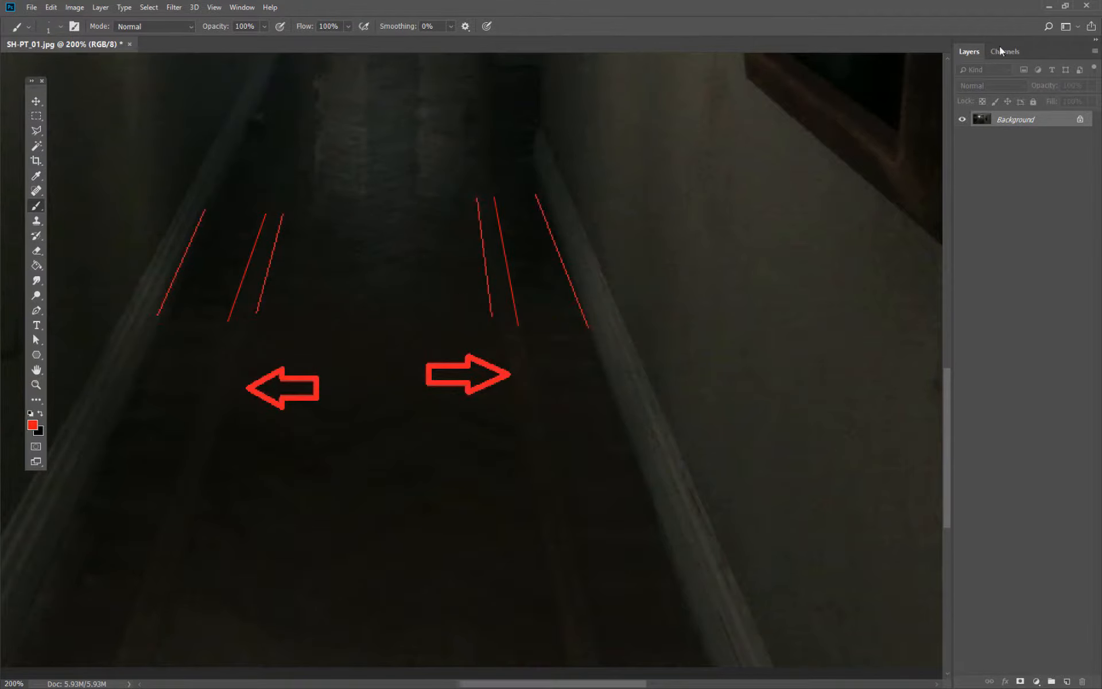
In 3ds Max, add an Unwrap UVW modifier to Floor_001 and open its UV editor.
click(1050, 7)
alt+middle_drag(579, 369, 529, 360)
scroll(513, 418, up, 2)
scroll(530, 373, down, 1)
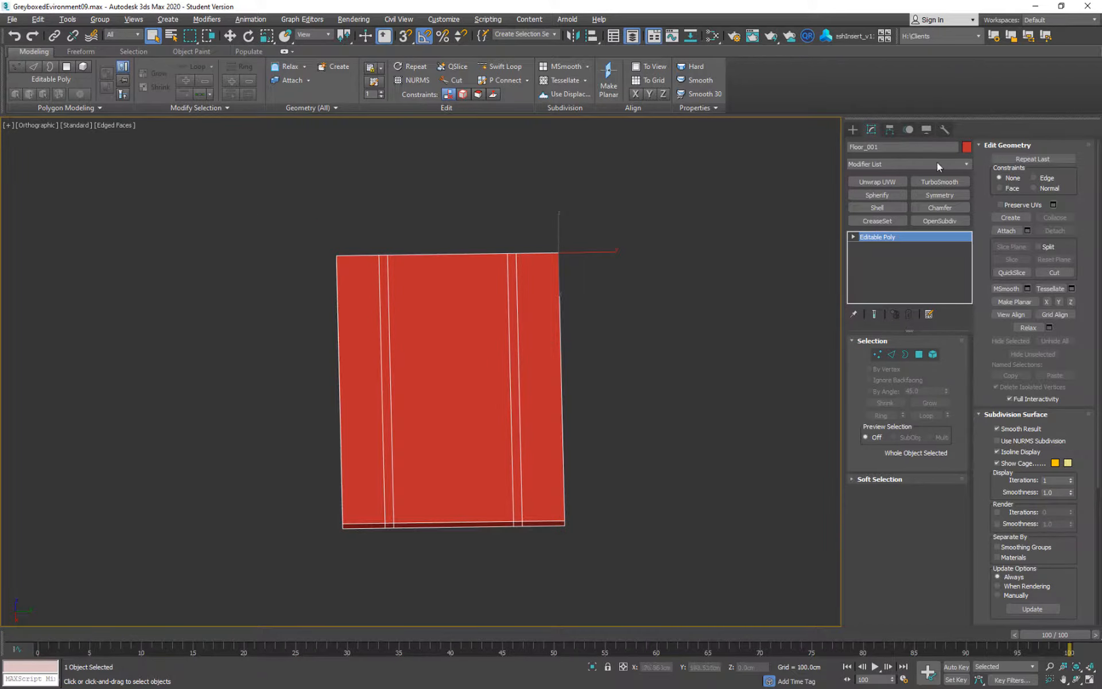
click(877, 182)
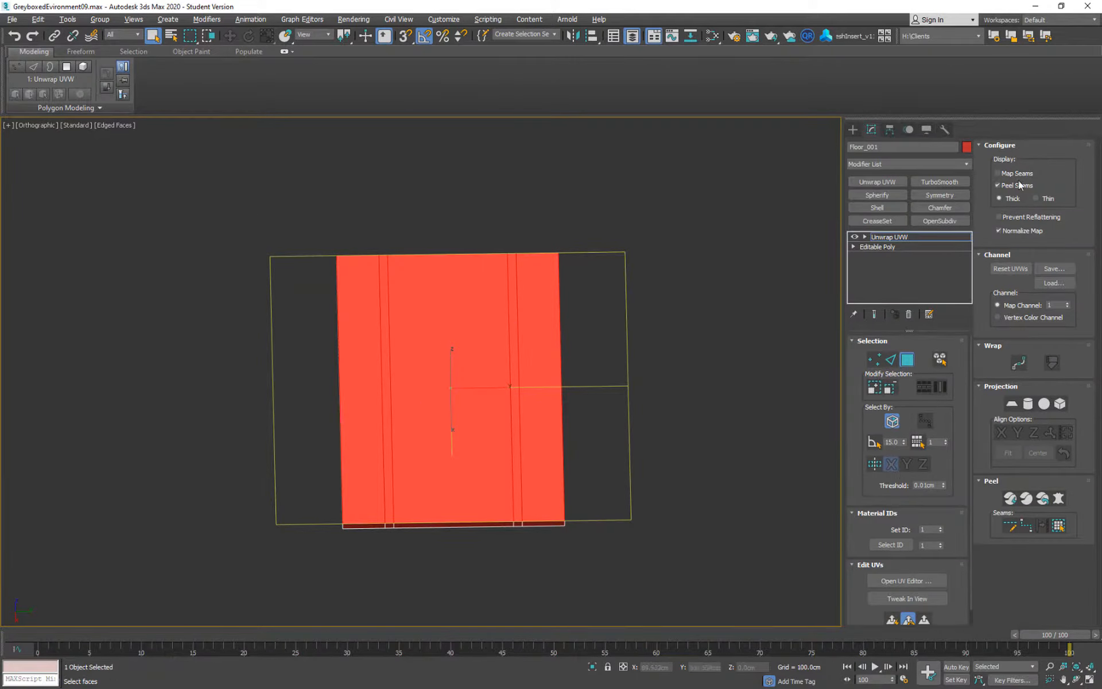
click(766, 407)
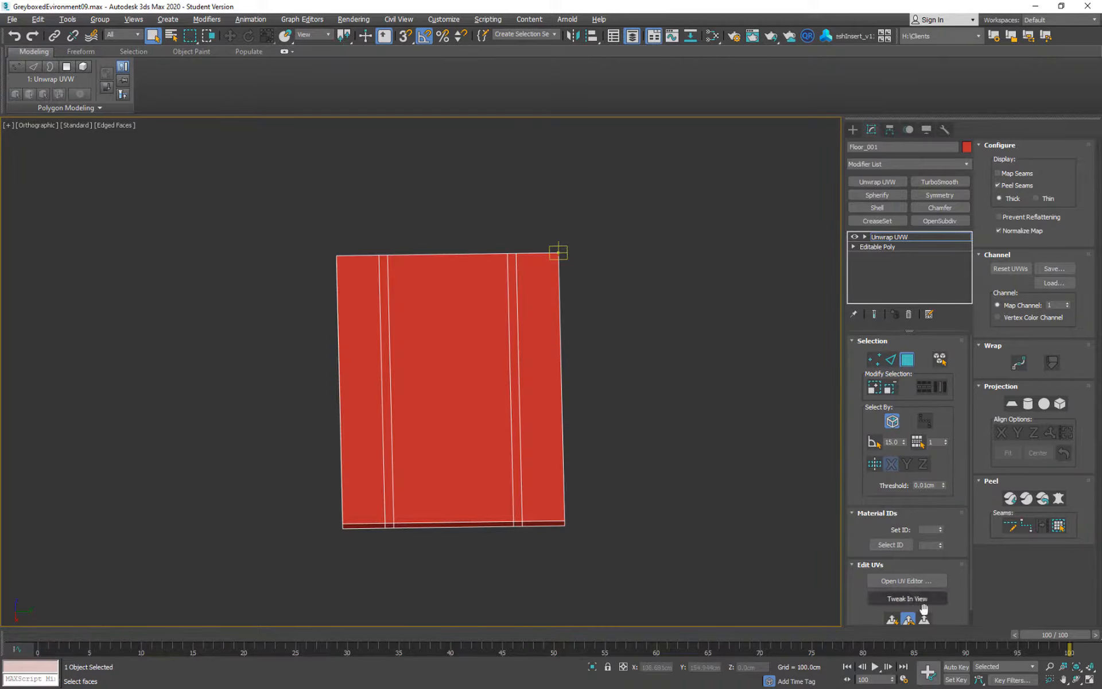
click(926, 581)
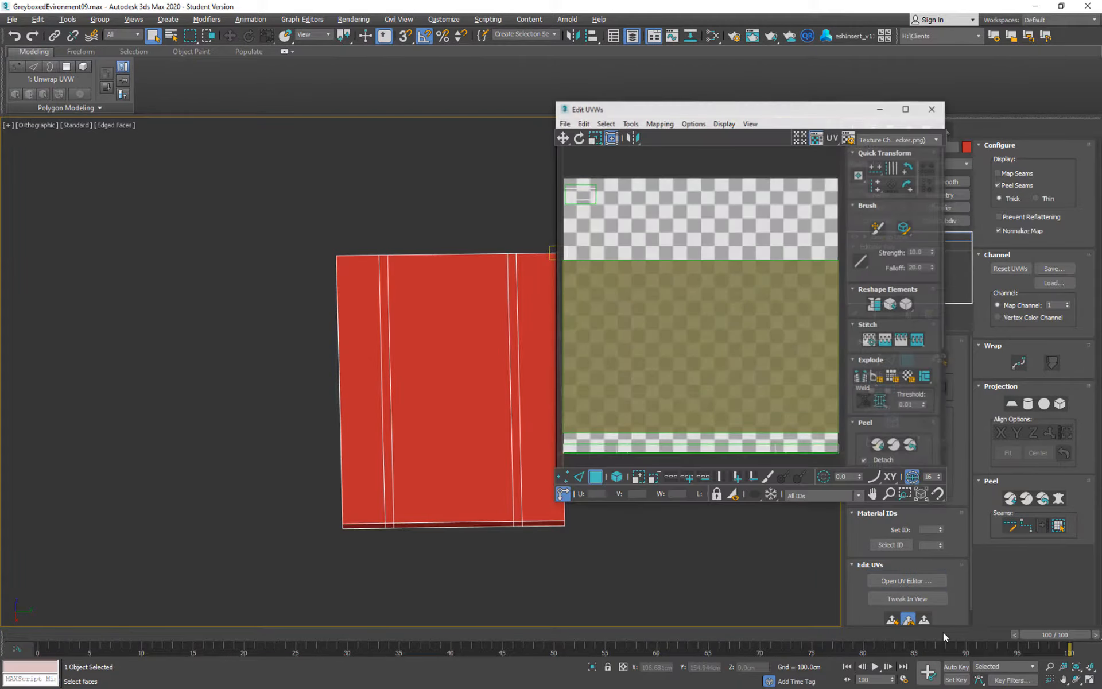
Inspect the large floor shell in the UV layout without the checker background, and remove the Unwrap UVW modifier from Floor_001.
click(815, 138)
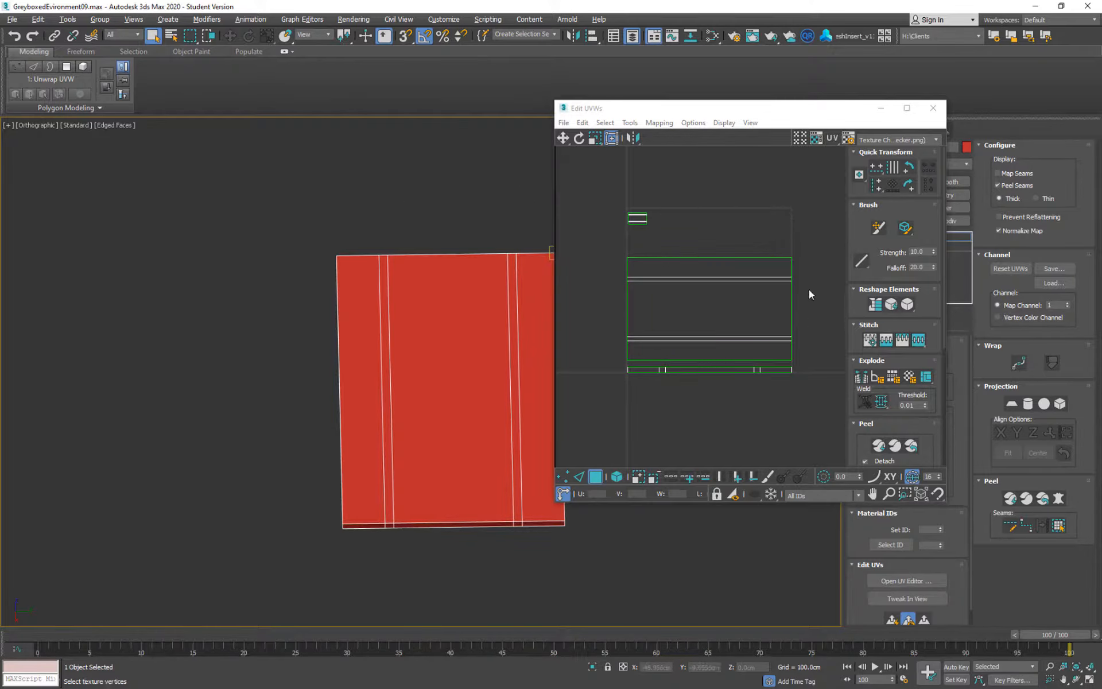
drag(814, 248, 598, 364)
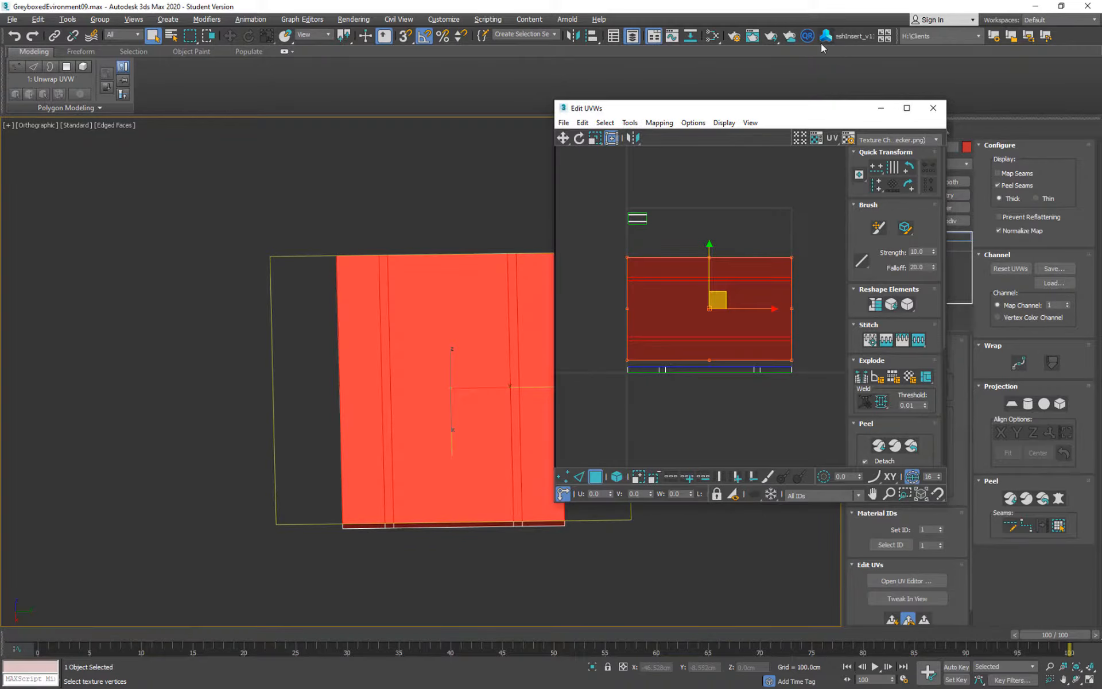
click(933, 108)
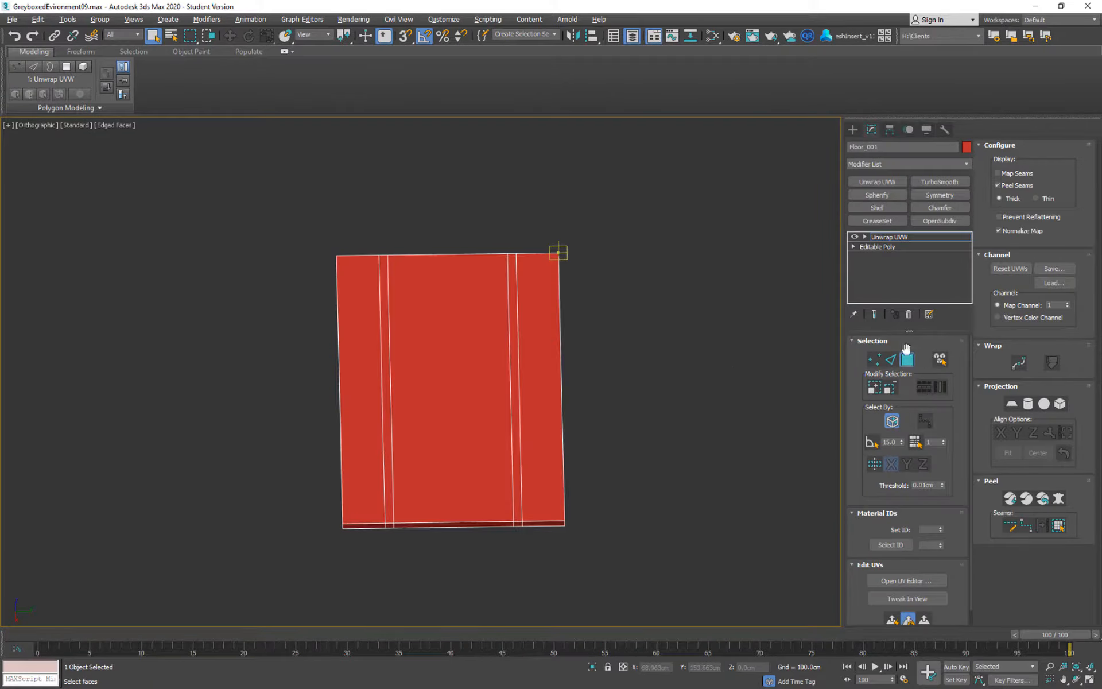
click(908, 314)
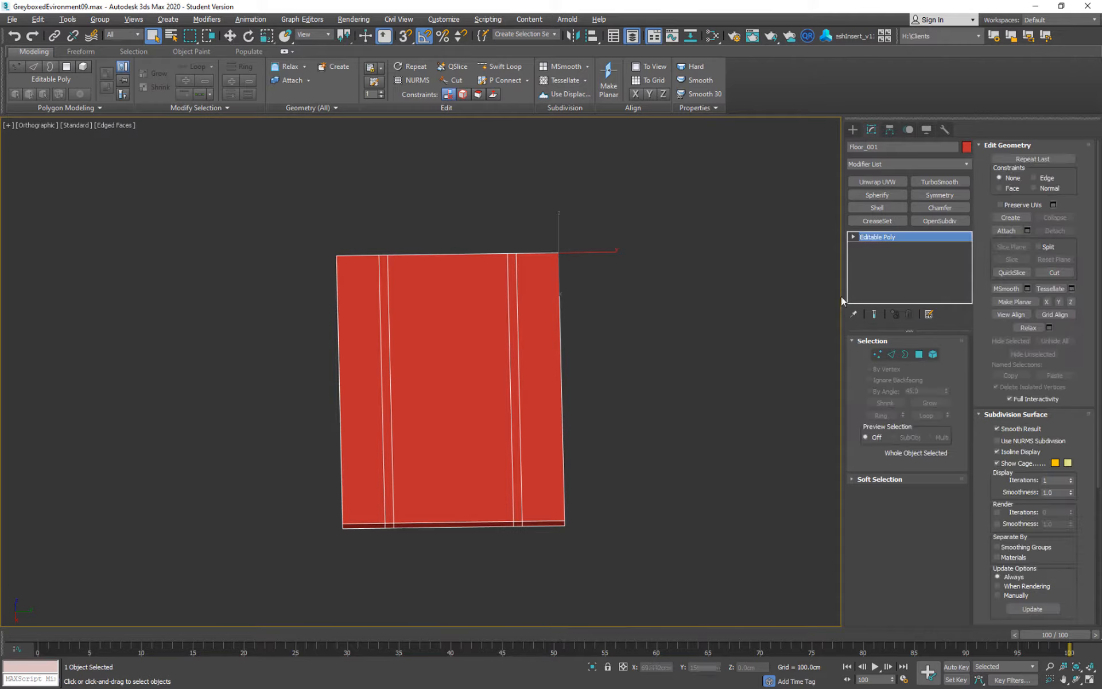
Switch to Substance Painter and display the floor mesh beside its UV layout in the split 3D/2D view.
click(1034, 6)
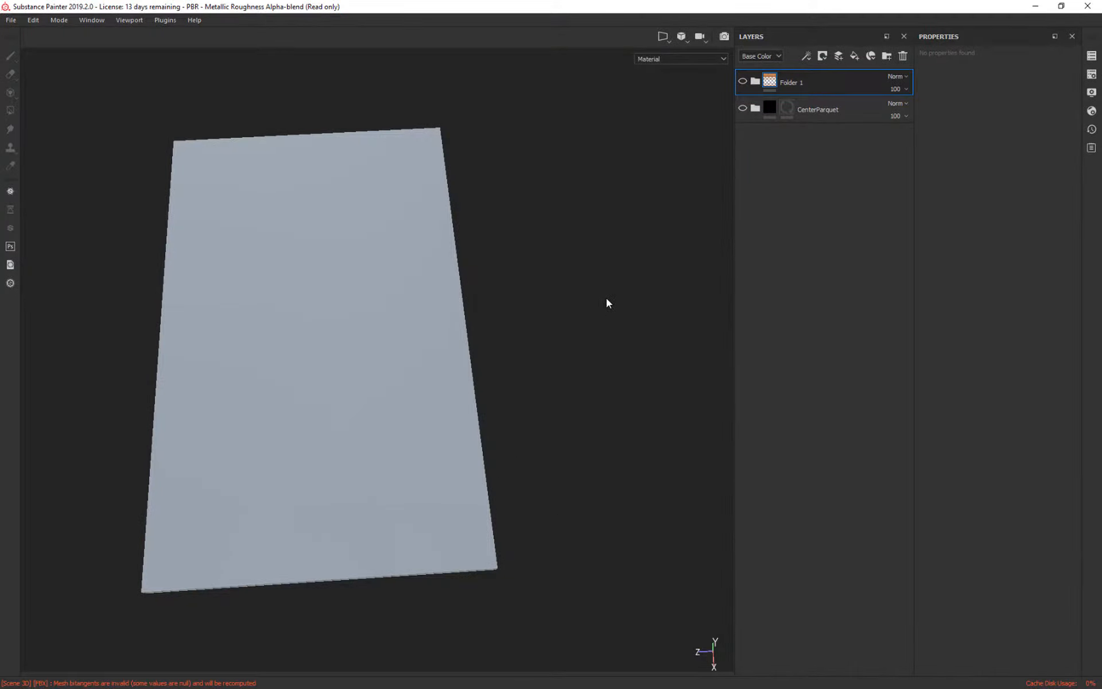
mouse_move(606, 298)
alt+mouse_down()
mouse_move(595, 221)
mouse_move(573, 419)
mouse_move(352, 344)
mouse_move(386, 498)
mouse_move(532, 312)
mouse_move(551, 352)
alt+mouse_up()
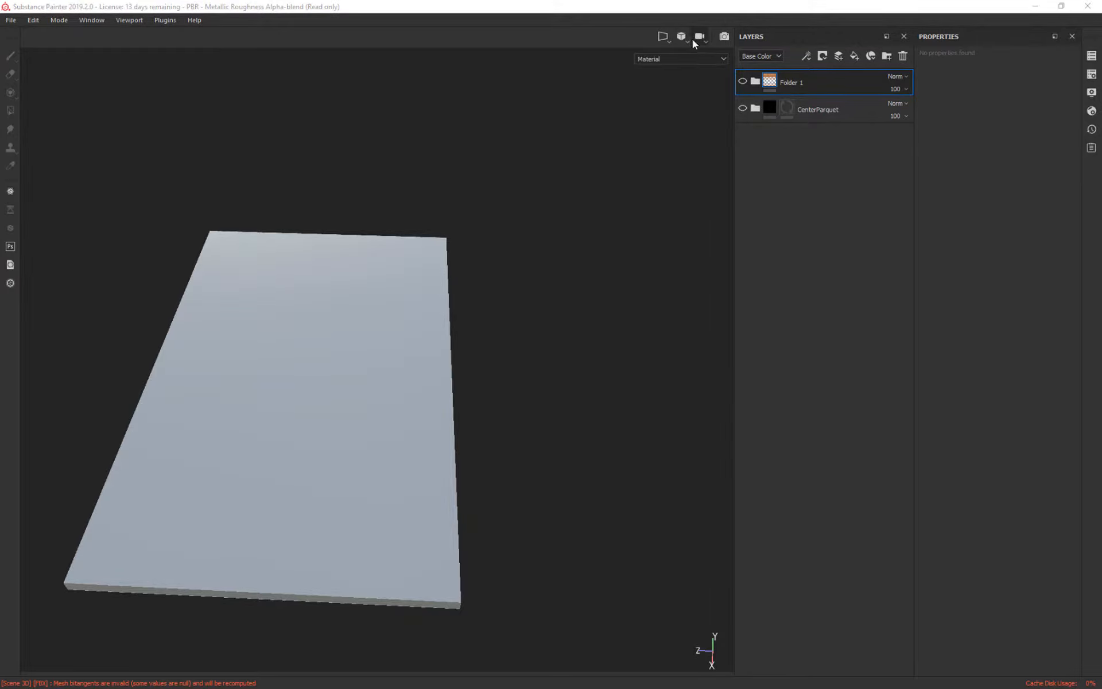
click(667, 40)
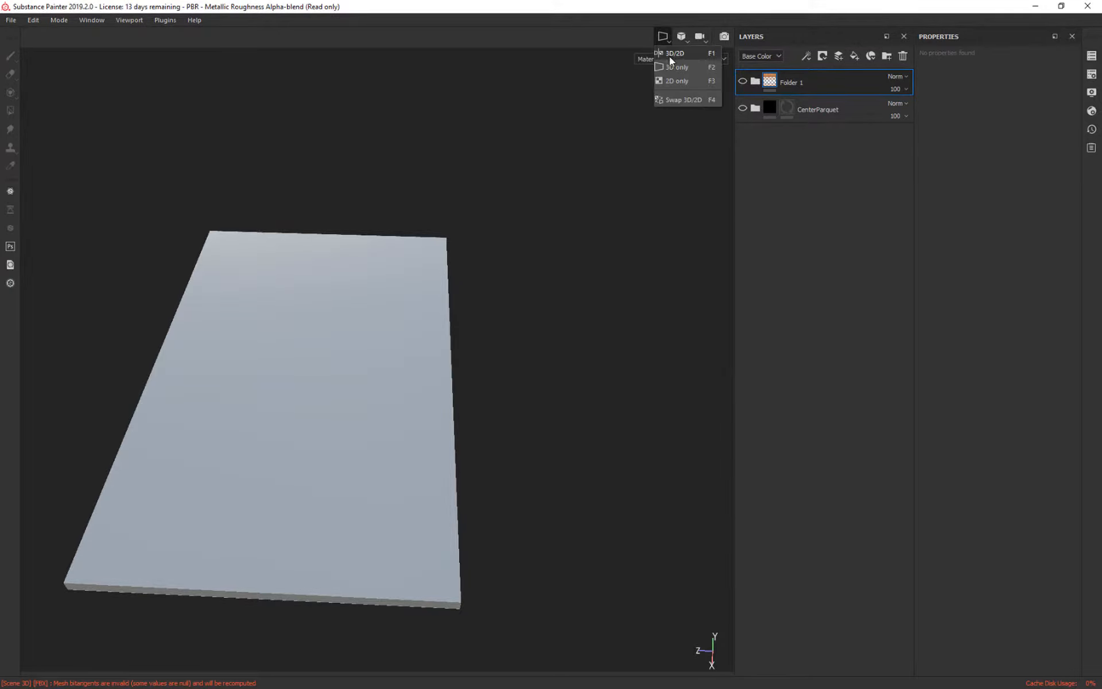
click(669, 56)
key(f)
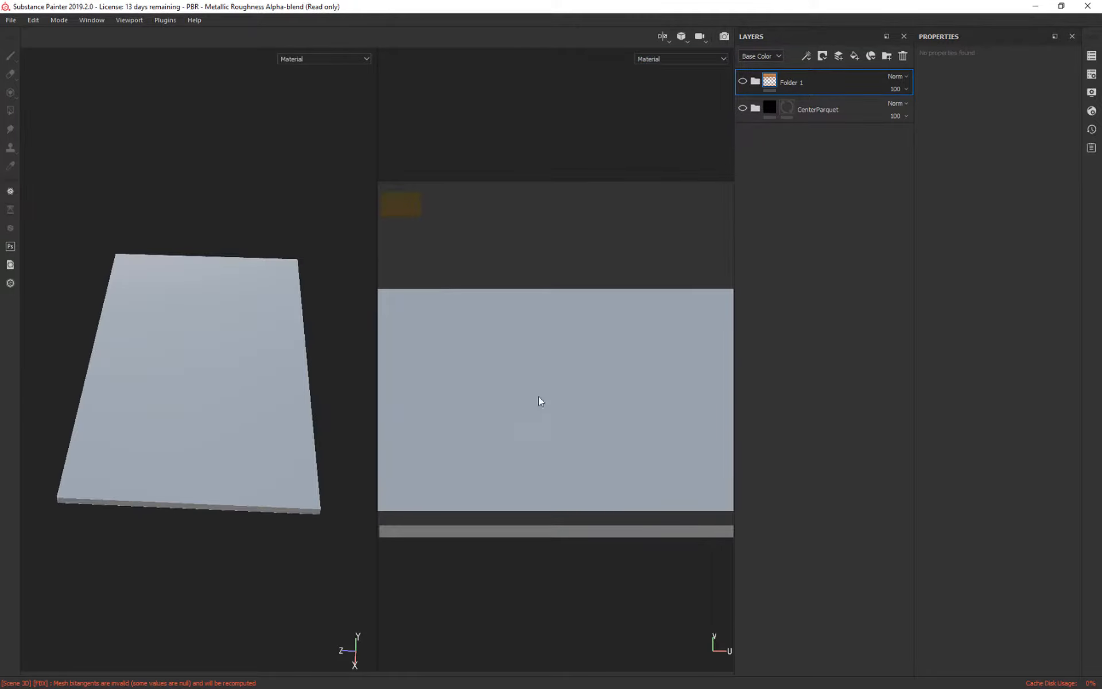
Show and expand the CenterParquet folder, and display the floor in the 3D-only view.
click(751, 109)
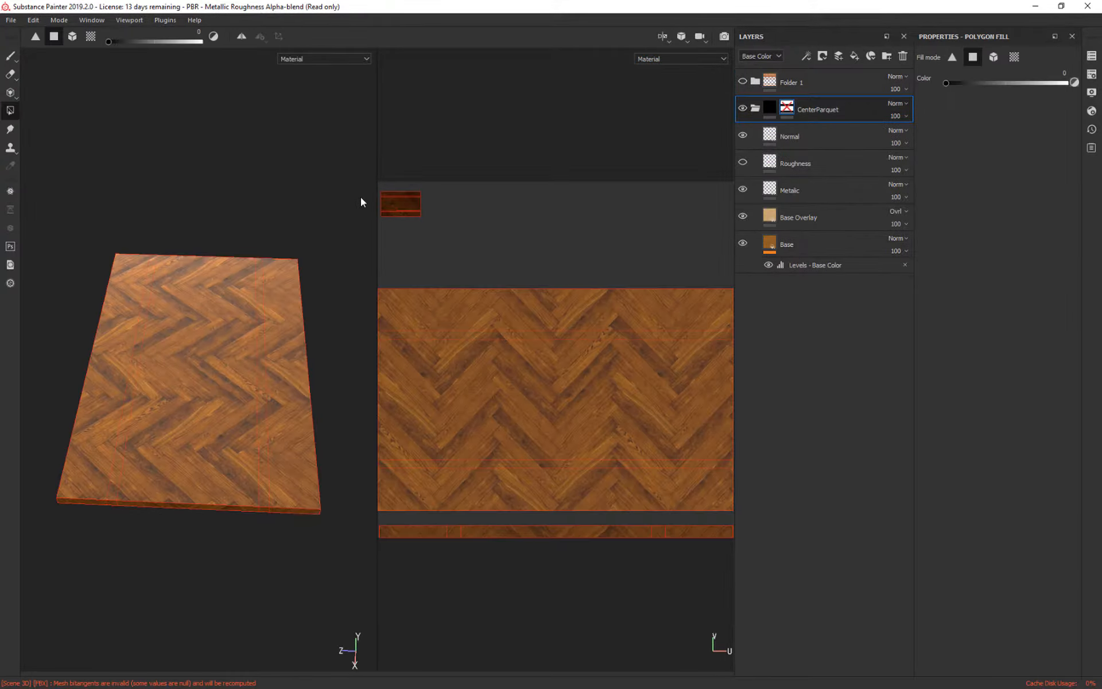
click(663, 39)
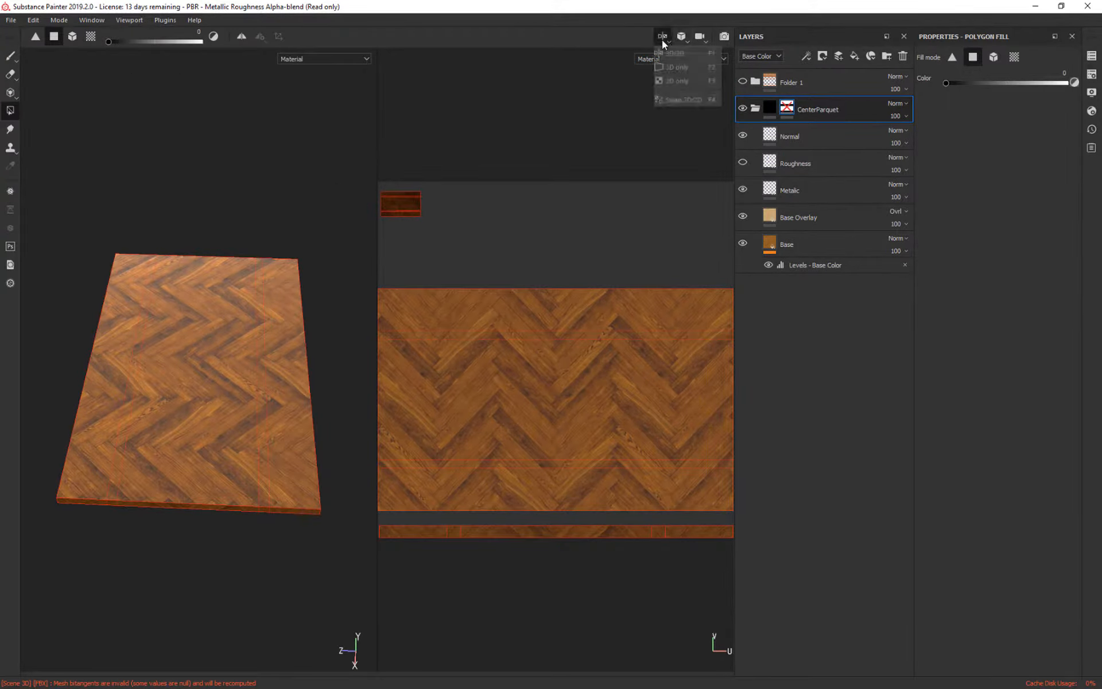
click(669, 70)
alt+drag(592, 415, 570, 436)
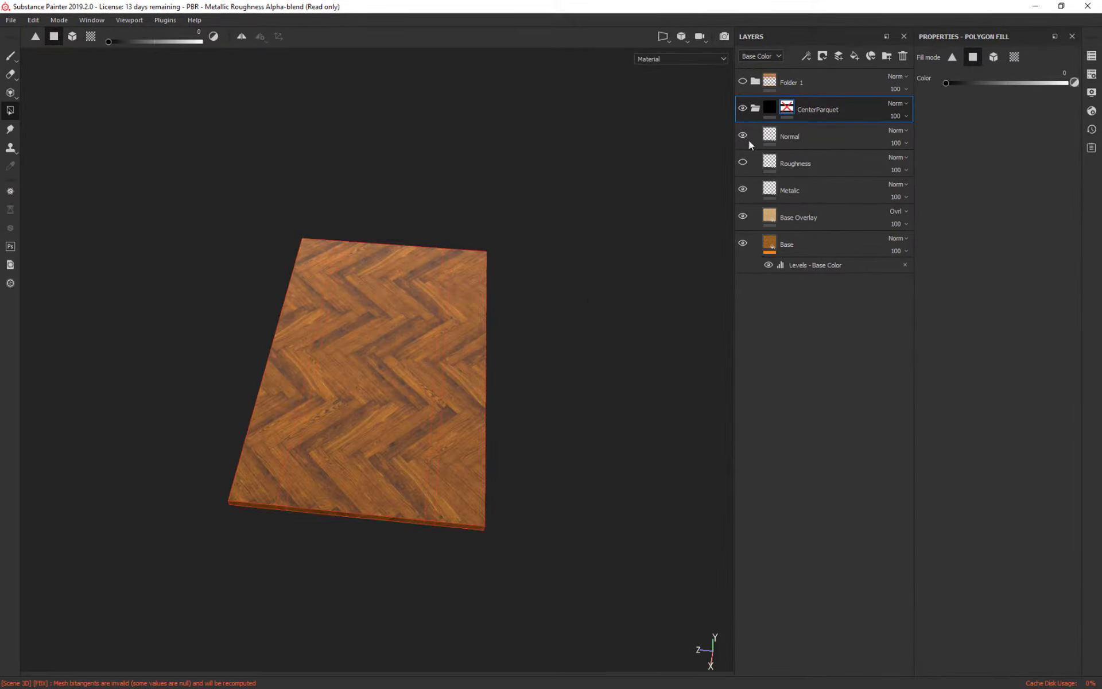
Hide the Normal, Metalic and Base Overlay layers in the CenterParquet folder and inspect the Base layer on the floor.
click(742, 189)
click(743, 215)
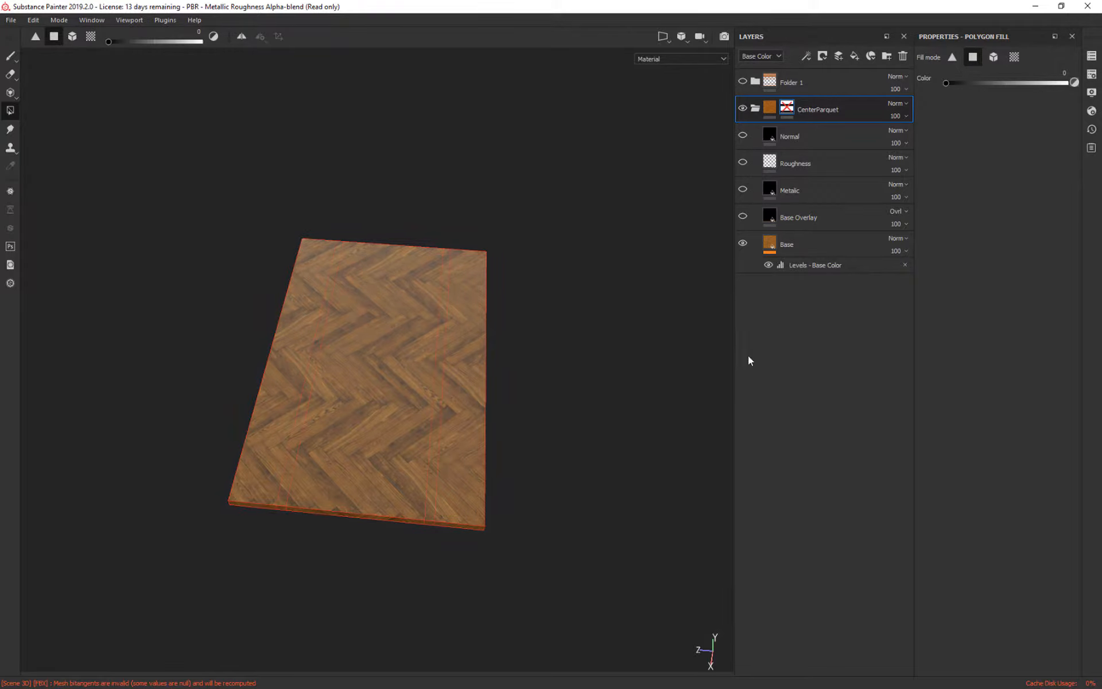
alt+drag(558, 384, 576, 313)
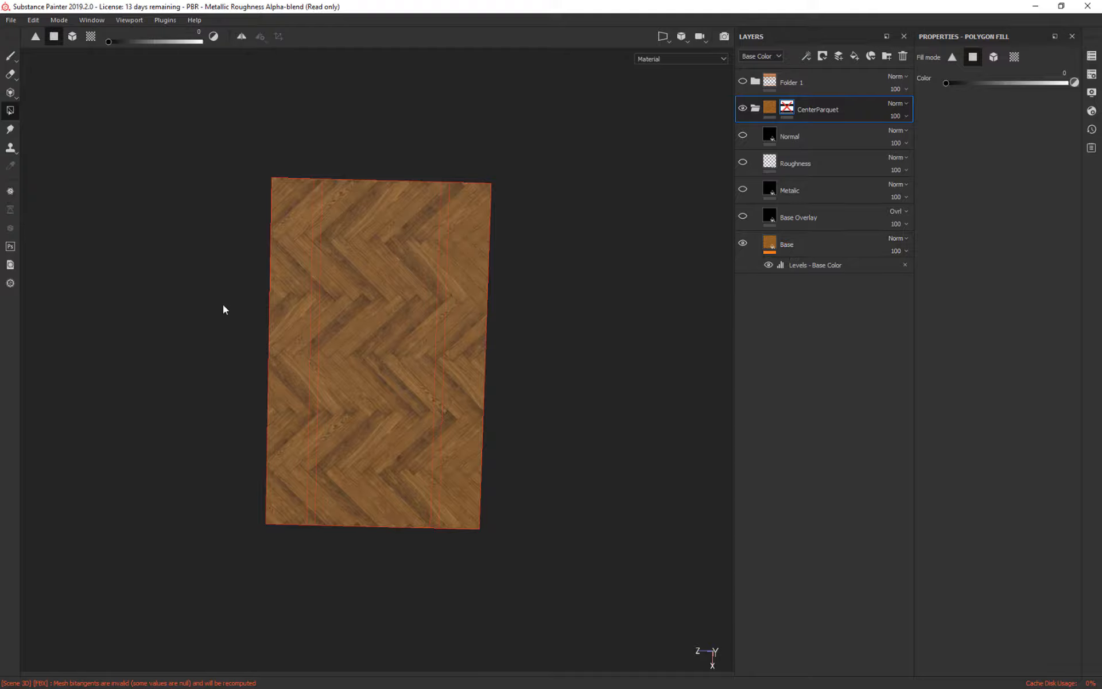
alt+drag(671, 403, 643, 386)
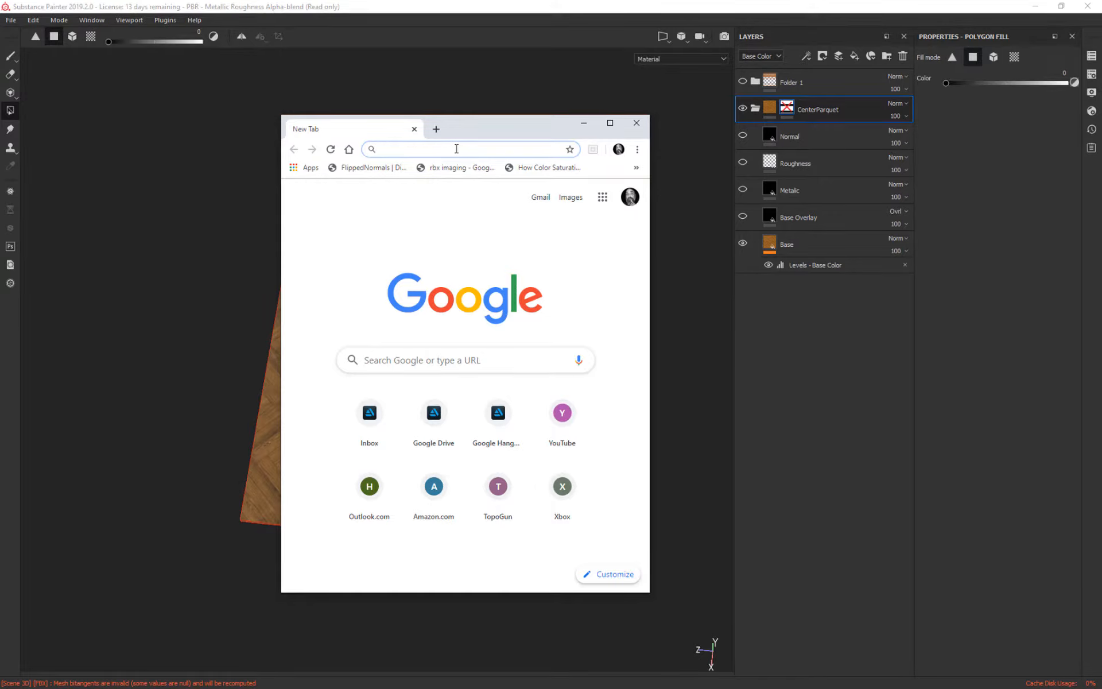
In Chrome, search Google Images for "parquet wood flooring" and refine the search to "parquet wood flooring texture".
text(par)
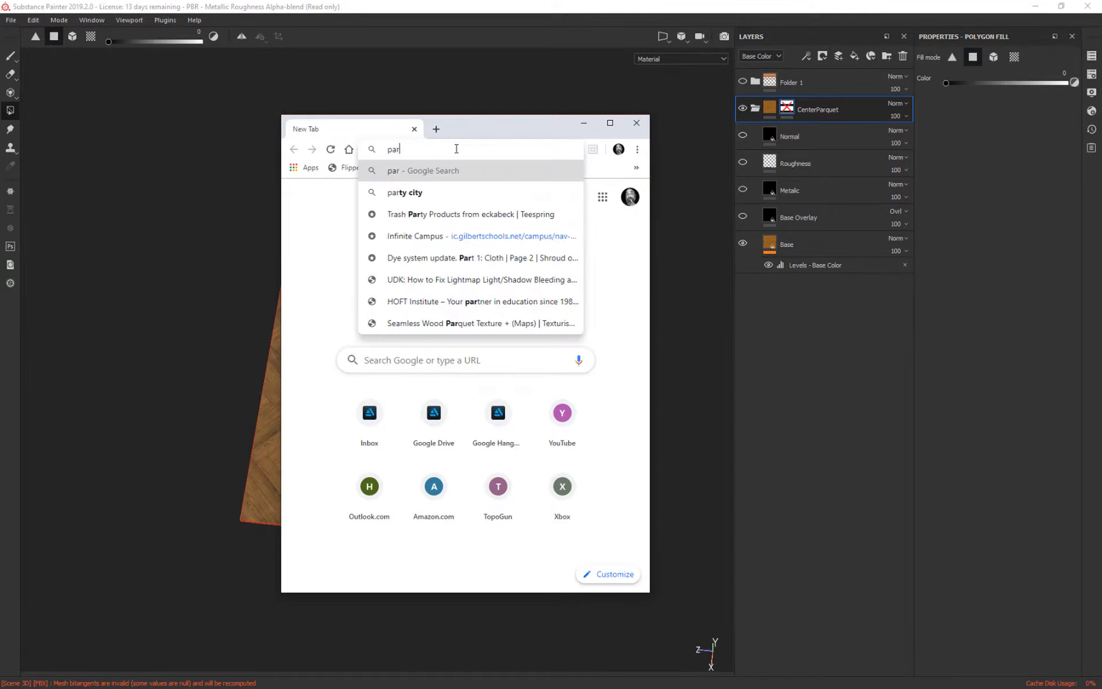
text(quet wood flooring)
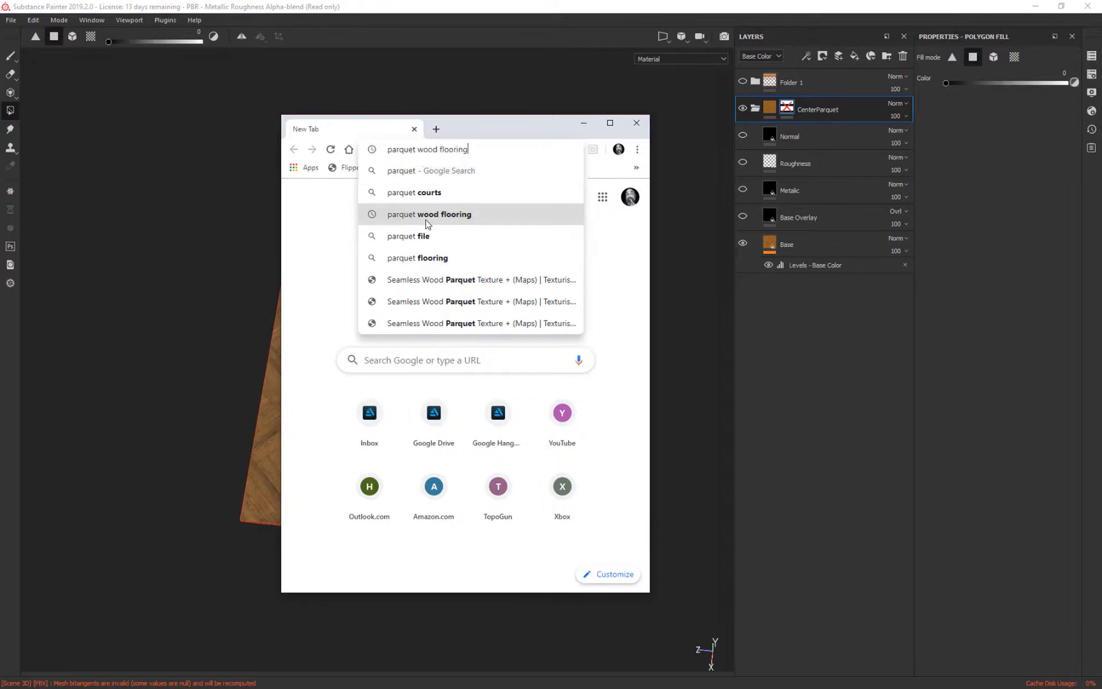
click(425, 214)
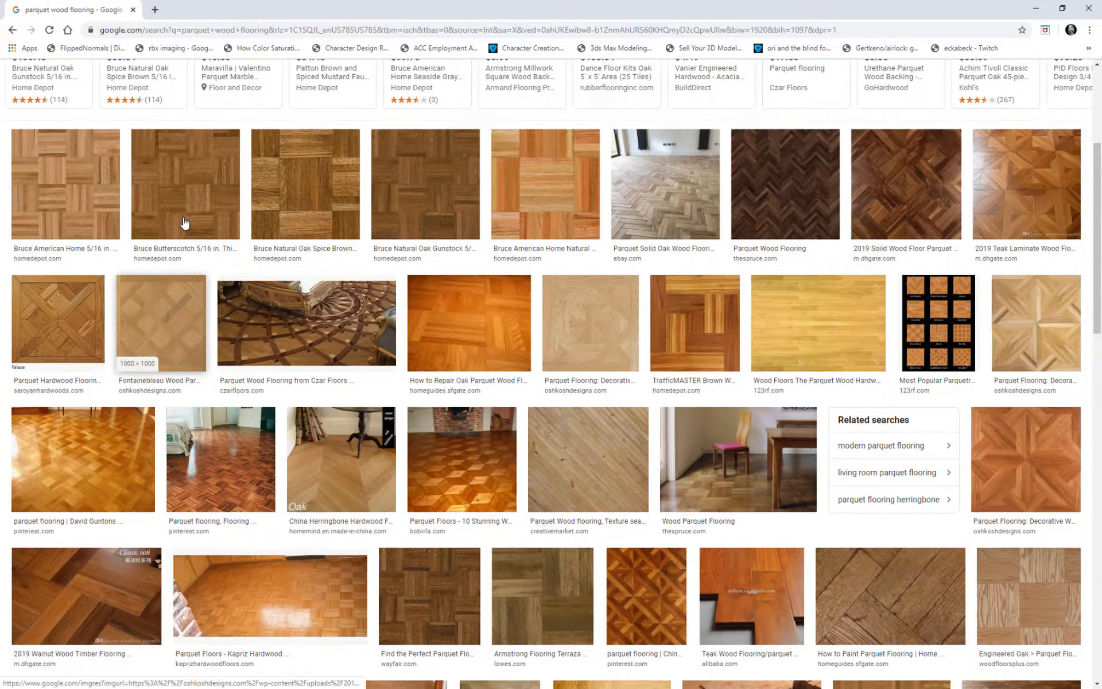
scroll(185, 222, up, 4)
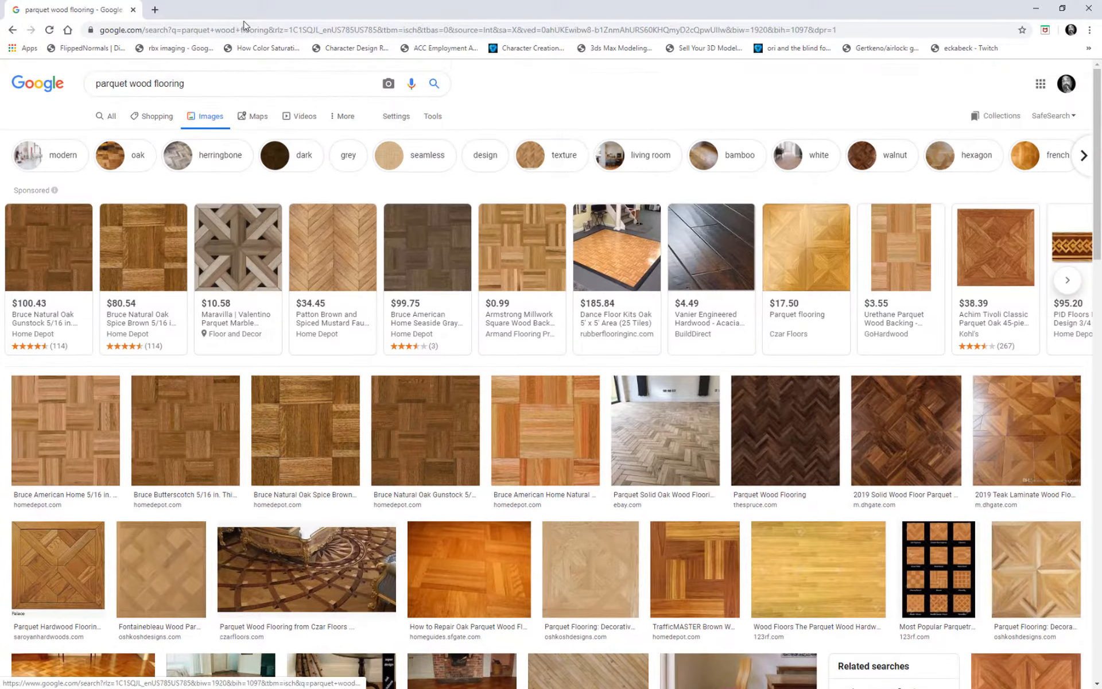
click(226, 85)
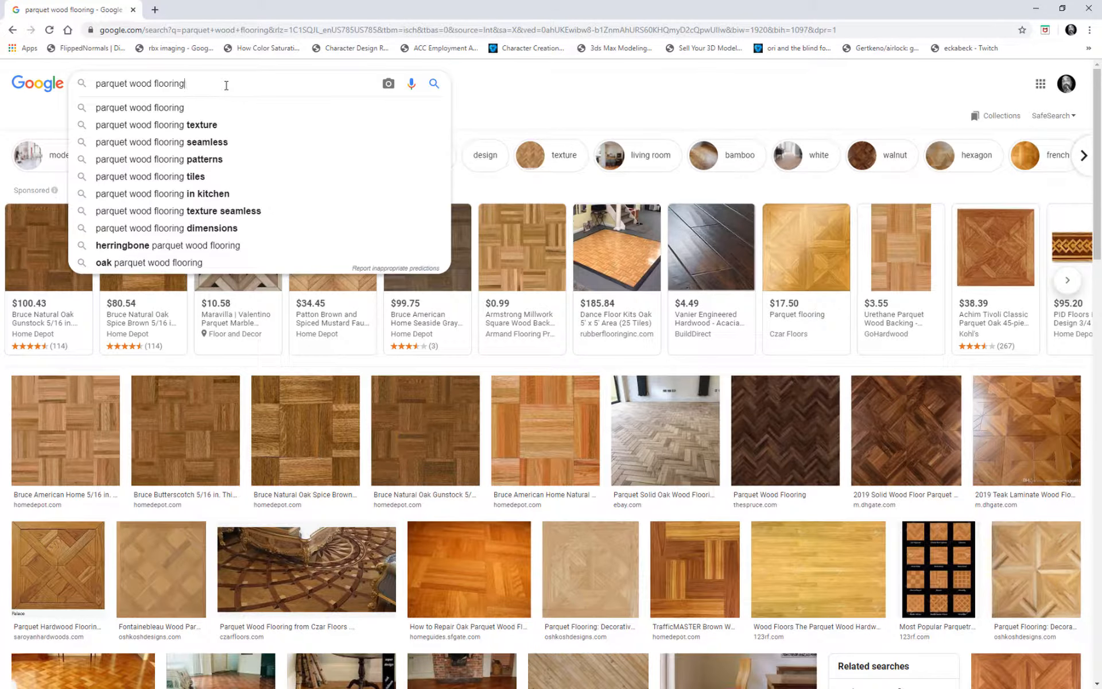
click(203, 129)
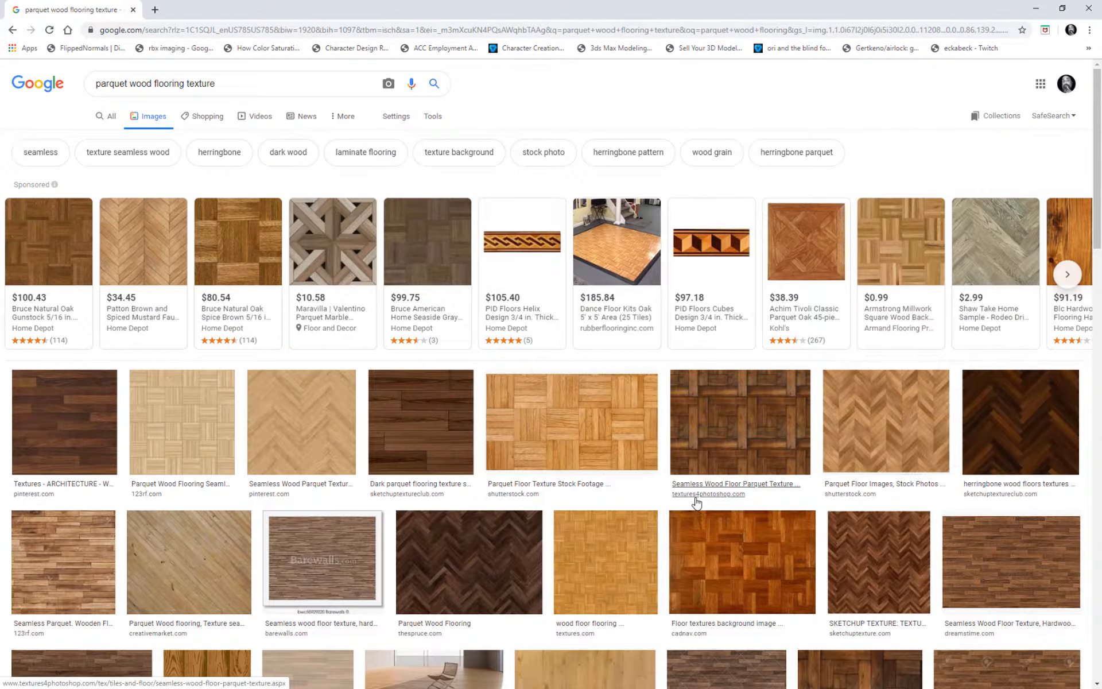
Follow the light herringbone Seamless Wood Parquet Texture result through Pinterest to its Texturise page and examine the supplied maps.
click(296, 412)
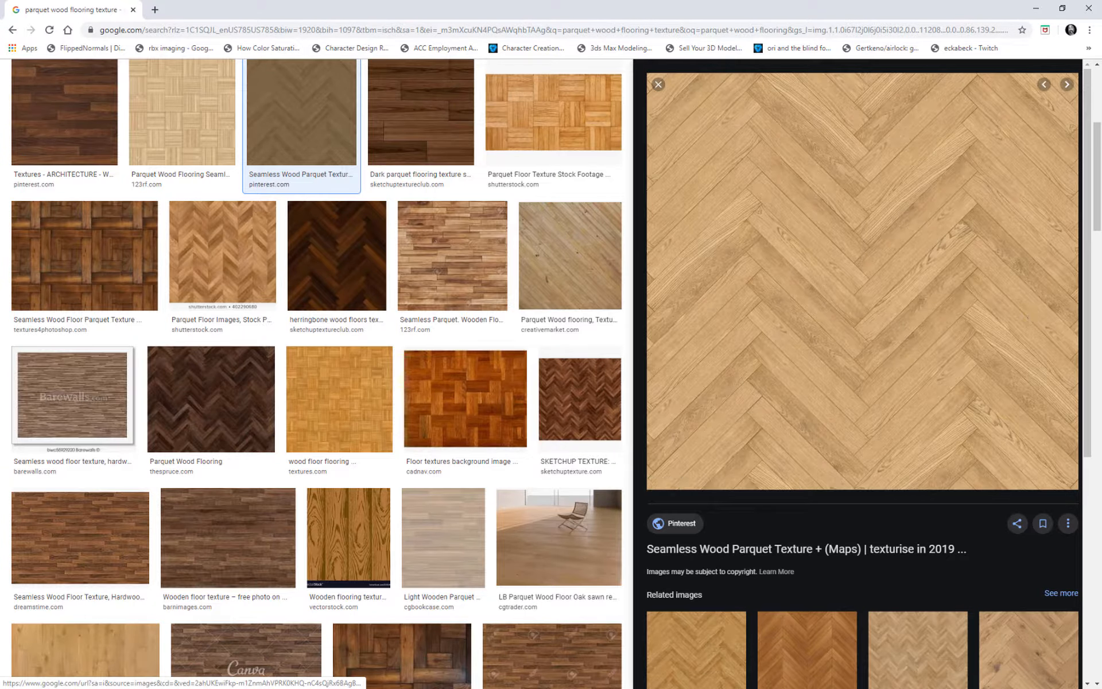
middle_click(750, 550)
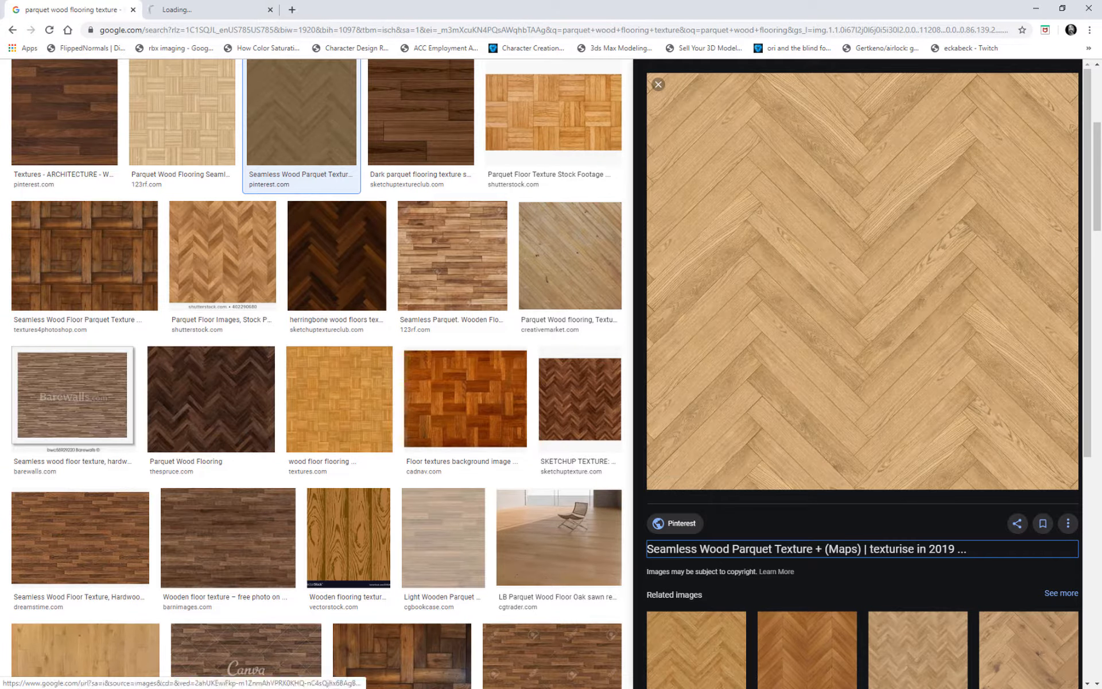
click(189, 10)
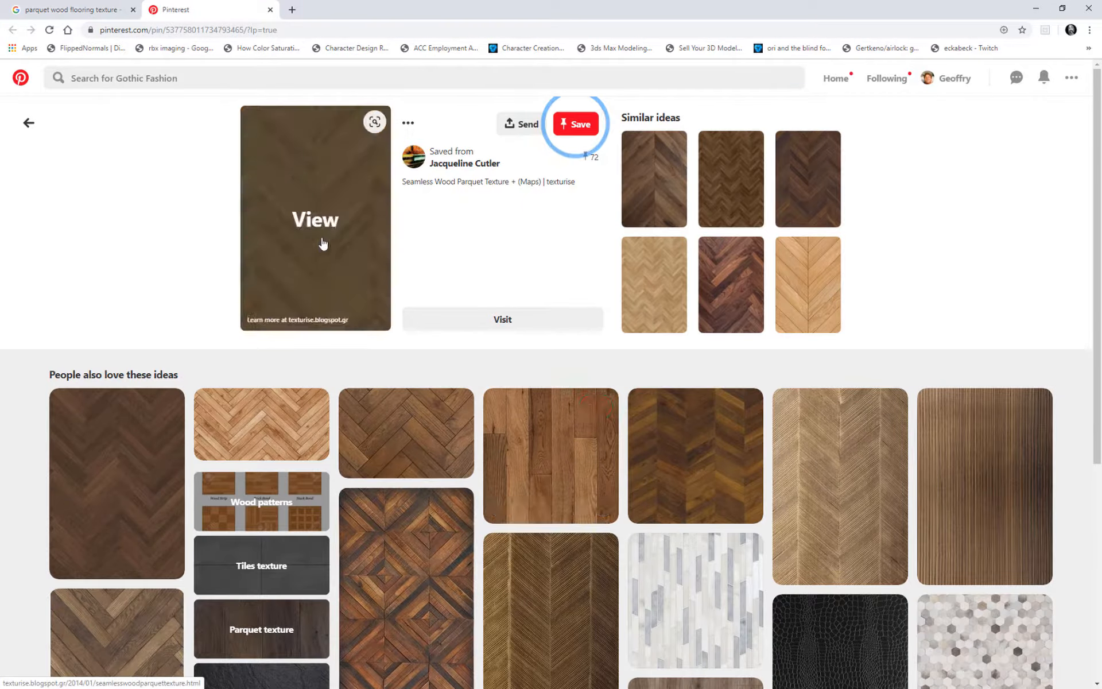
click(321, 240)
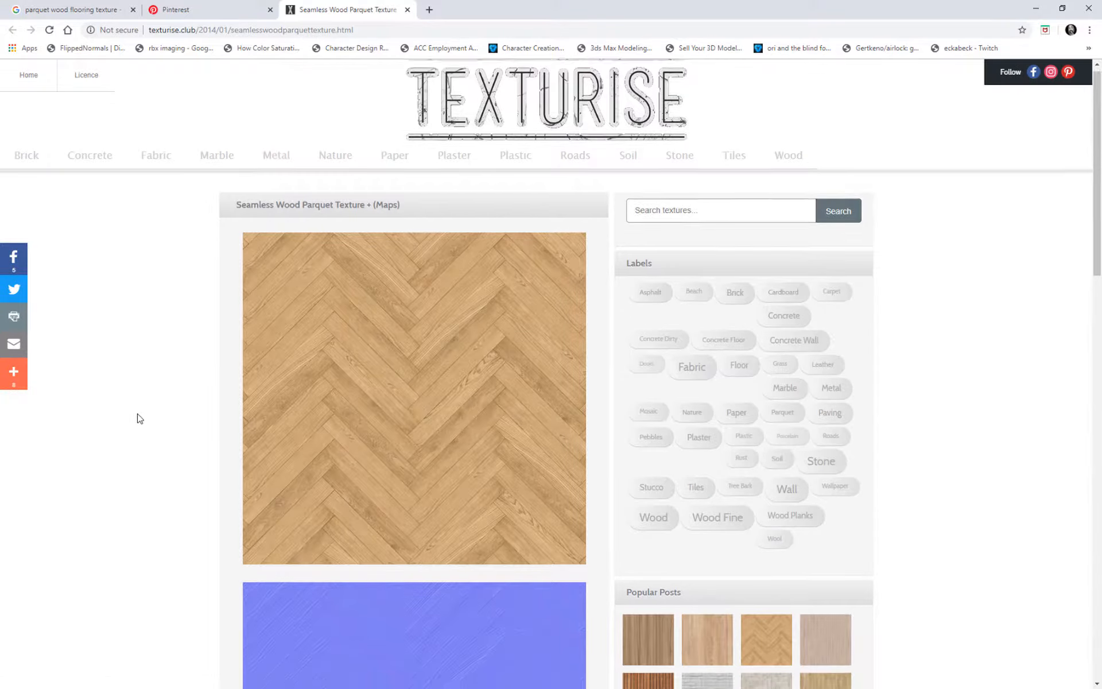
scroll(143, 408, down, 7)
scroll(377, 524, down, 3)
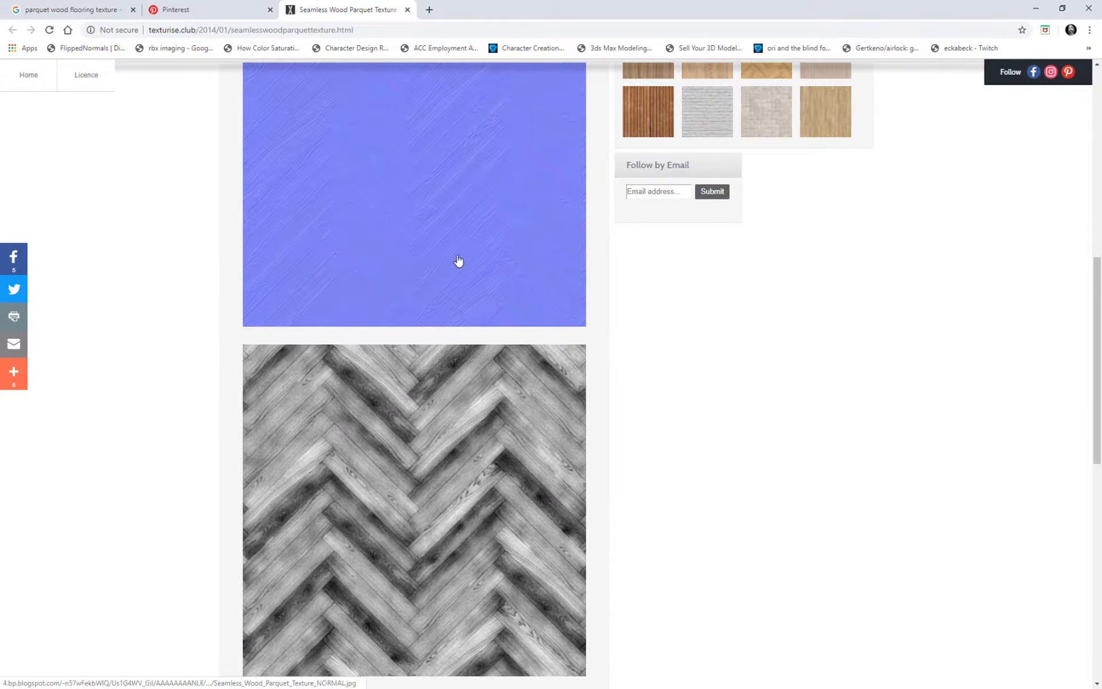
Review the herringbone maps, then open the Tileable Wood Planks, Seamless French Walnut and Rovere Wood Parquet pages from Popular Posts and examine their maps.
scroll(460, 253, up, 3)
scroll(462, 263, up, 4)
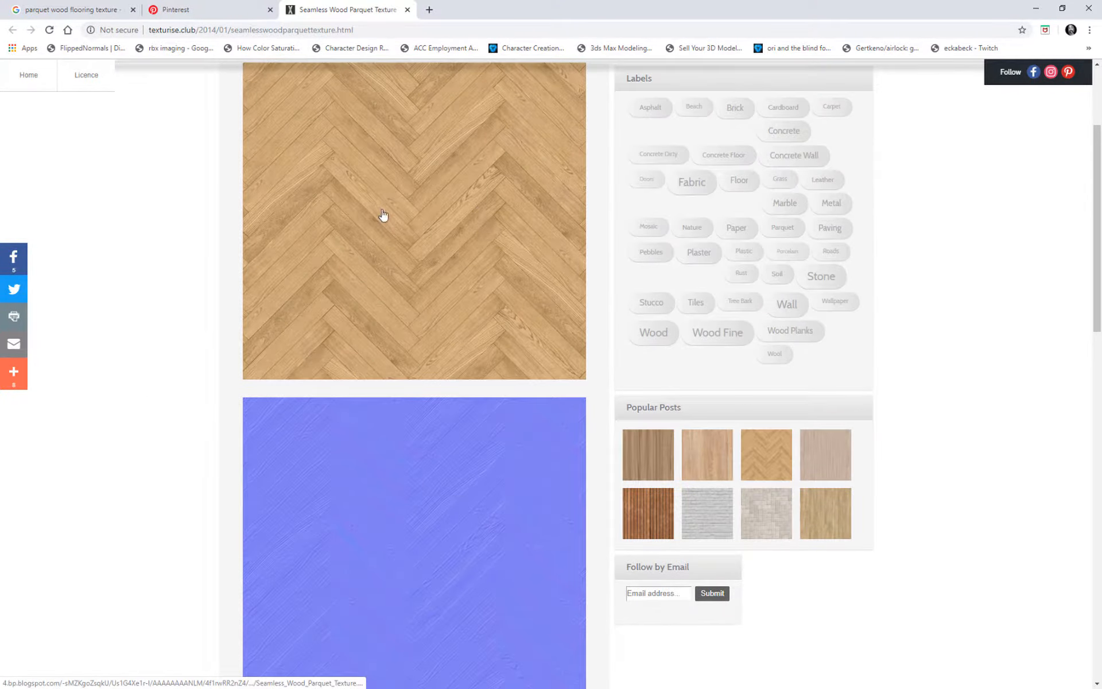
scroll(429, 185, down, 5)
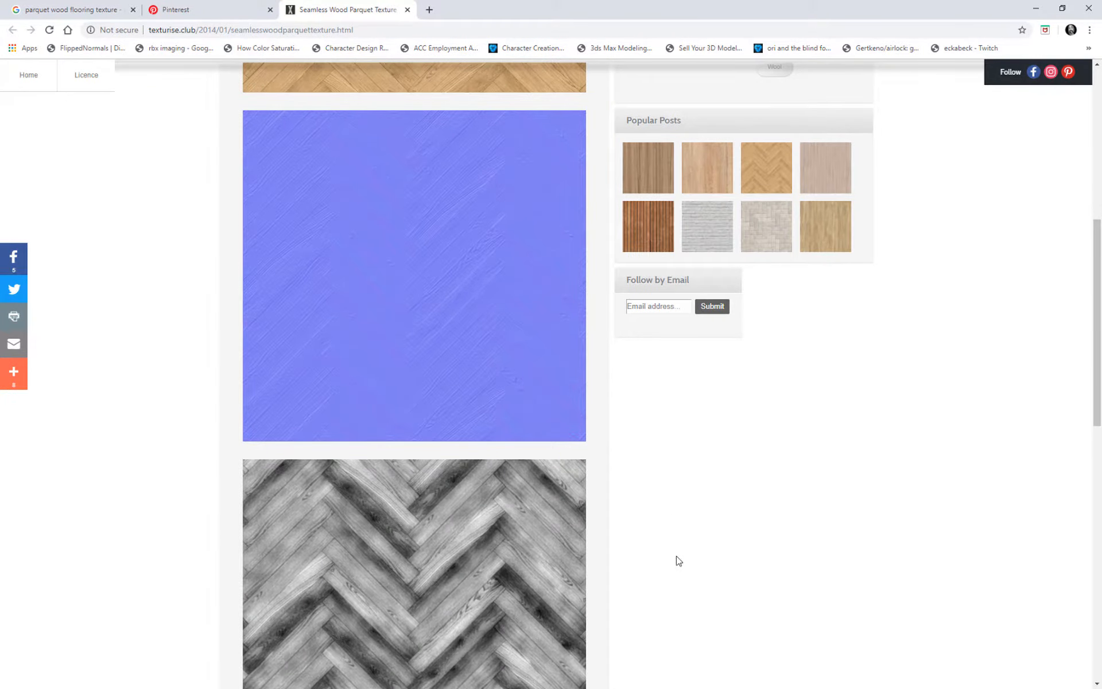
scroll(660, 488, up, 3)
click(644, 411)
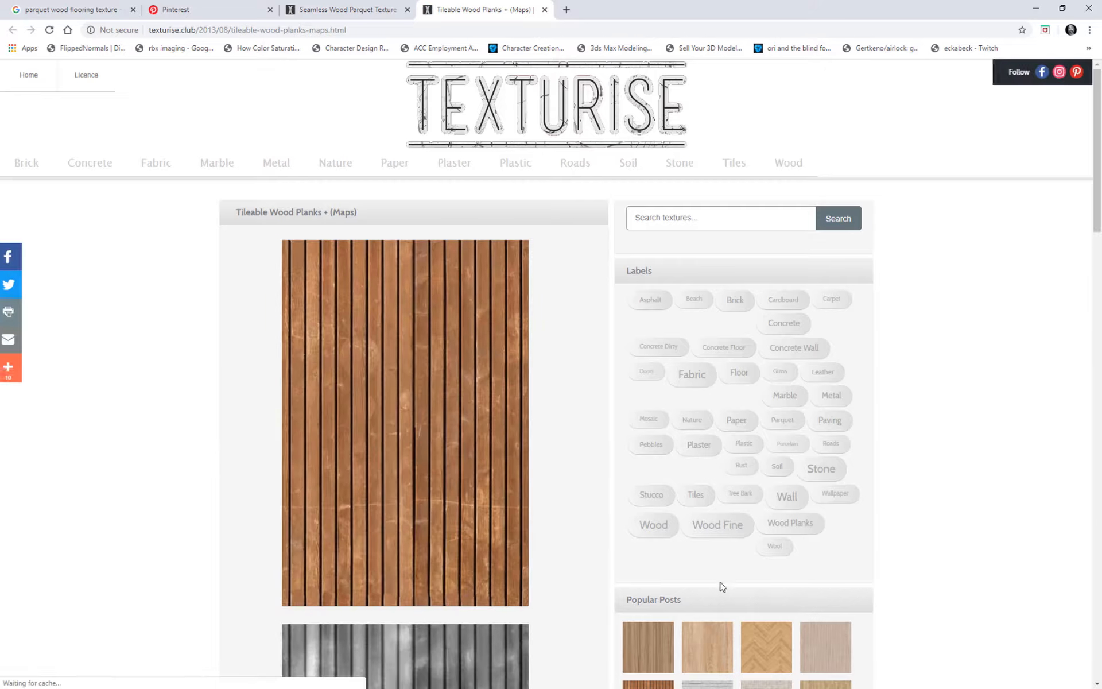
scroll(849, 504, down, 4)
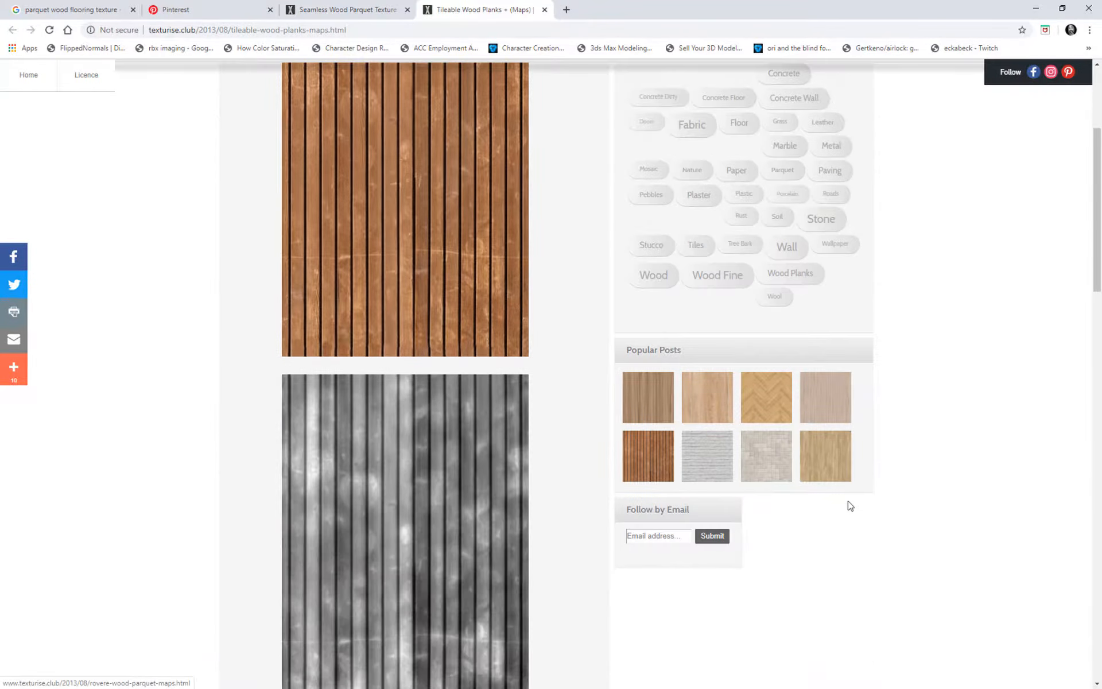
click(631, 401)
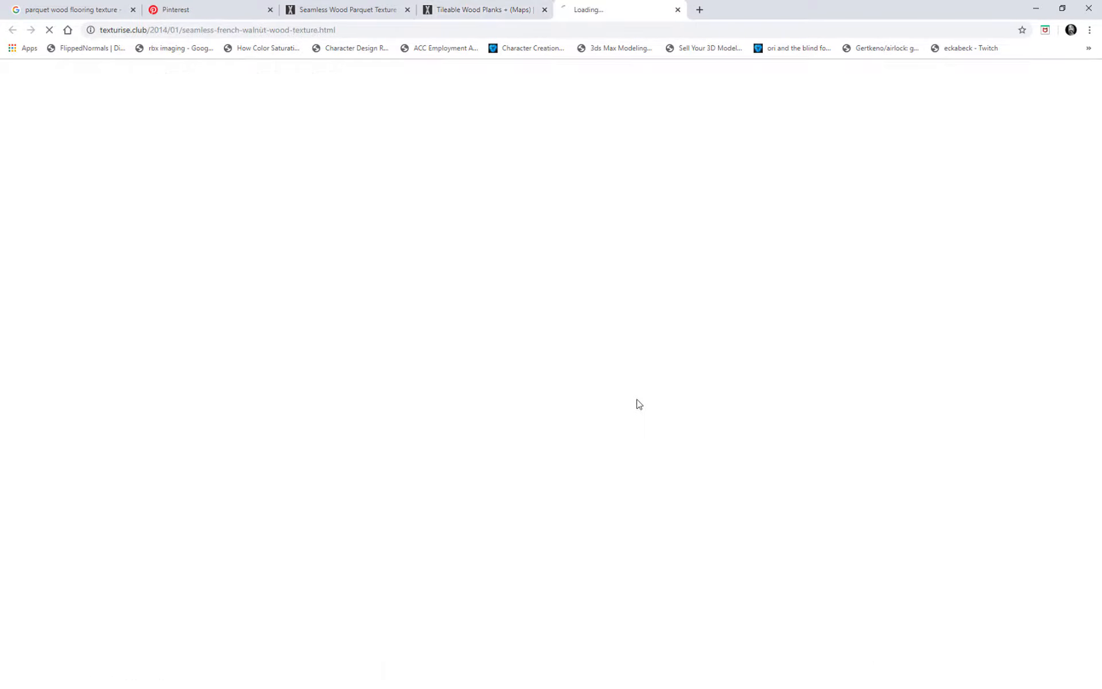
scroll(987, 565, down, 5)
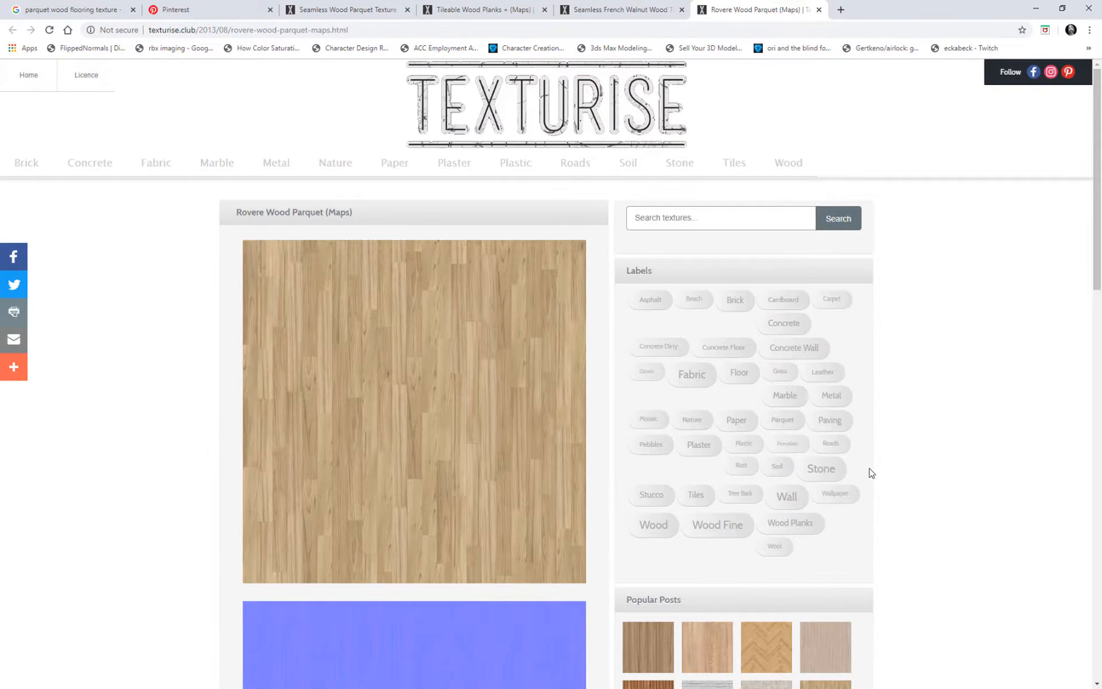
scroll(871, 473, down, 6)
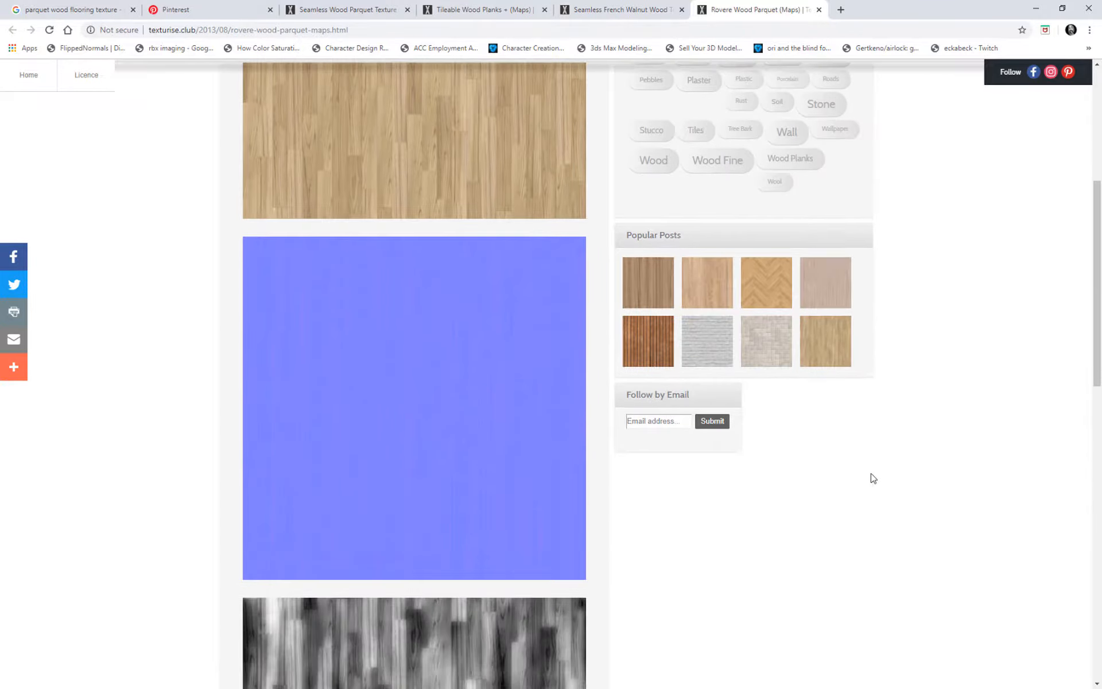
Save the enlarged Rovere Wood Parquet diffuse map as seamless_texture_rovere_wood_parquet_DIFFUSE.jpg in the Week 14 Tues folder.
scroll(872, 478, up, 6)
right_click(294, 313)
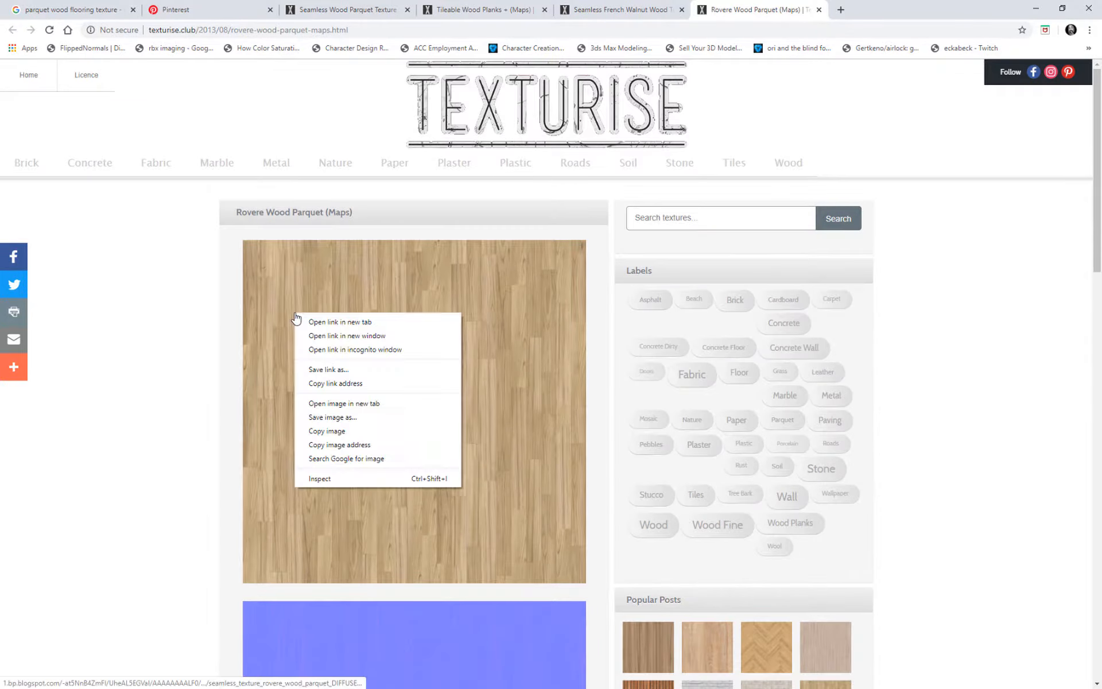
click(283, 419)
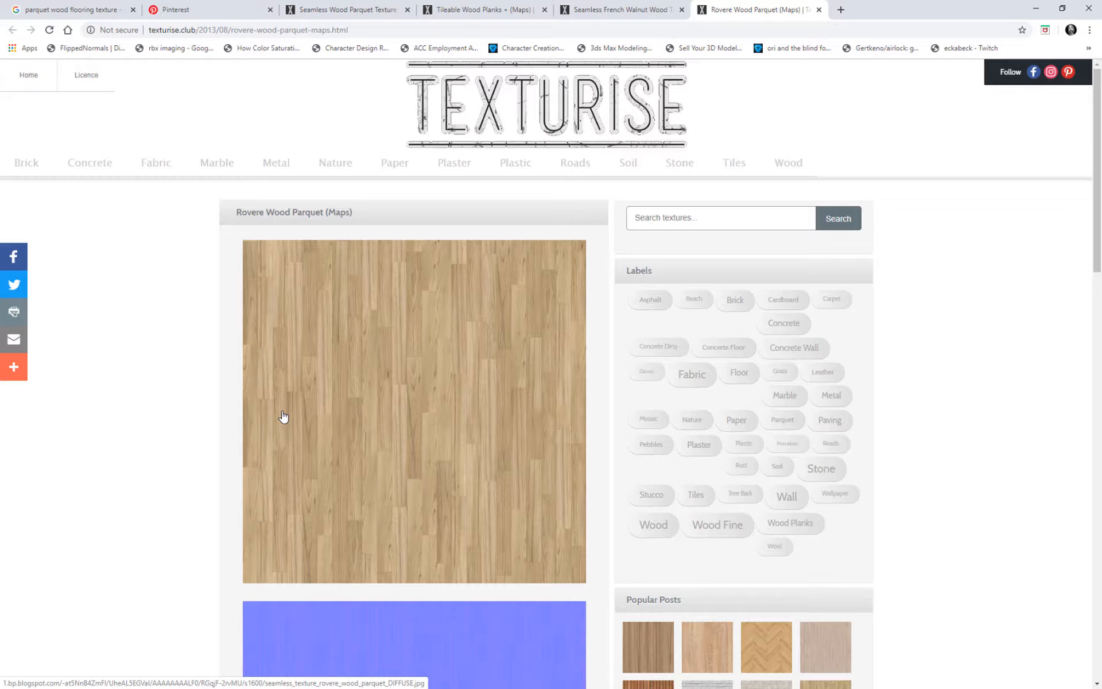
click(406, 354)
right_click(645, 326)
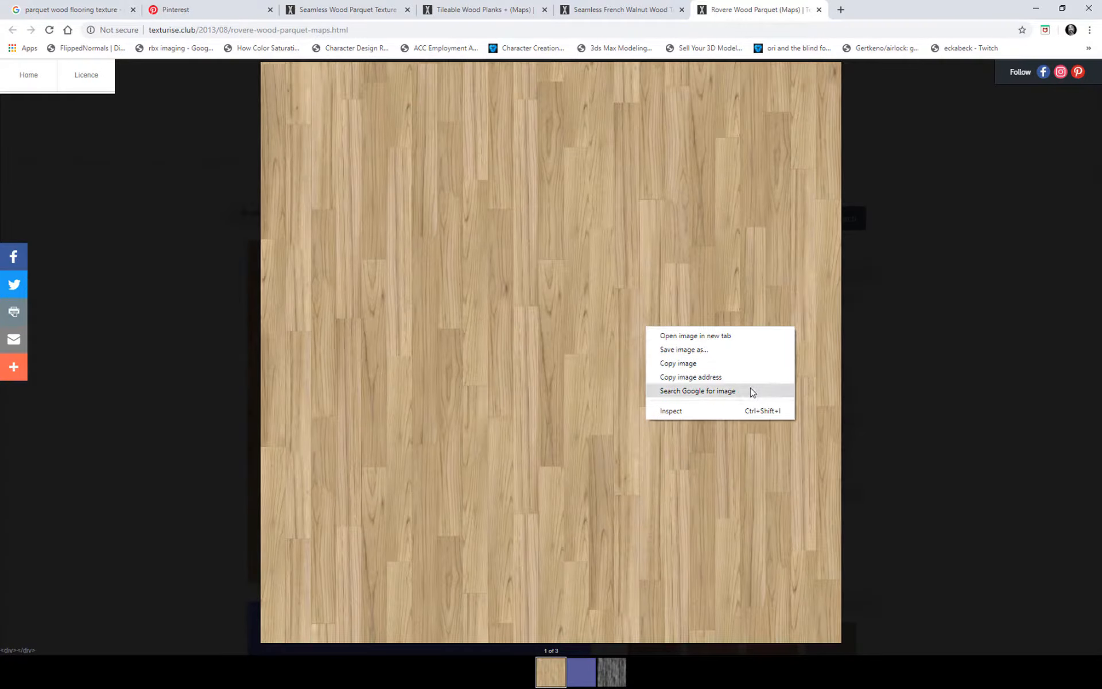
click(704, 349)
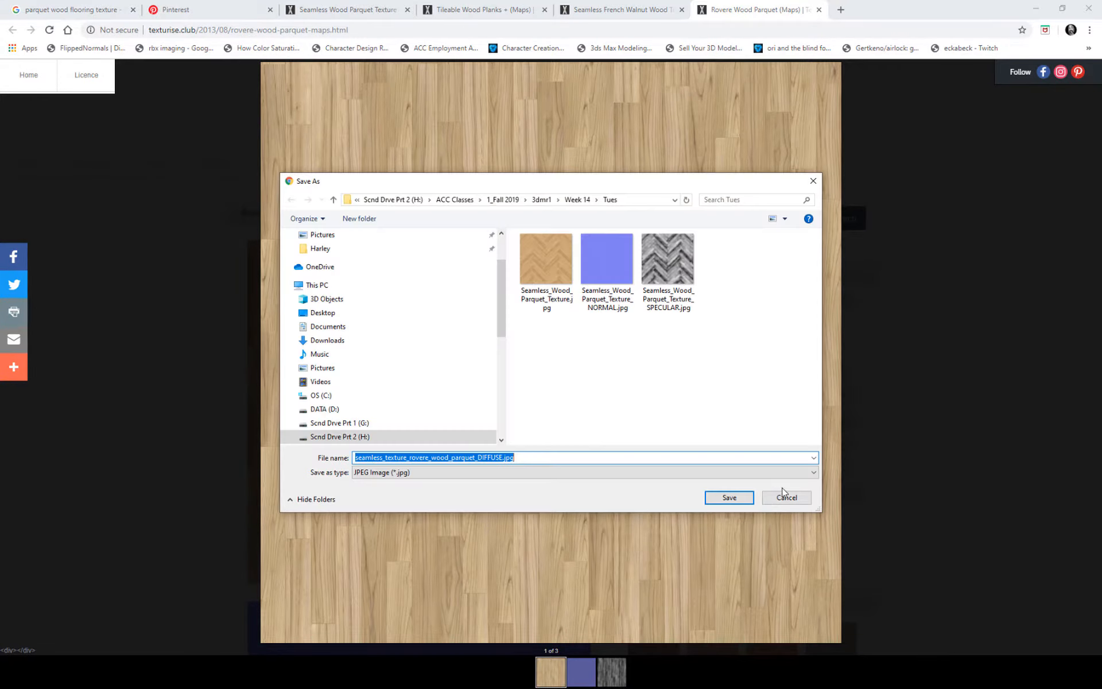
click(737, 498)
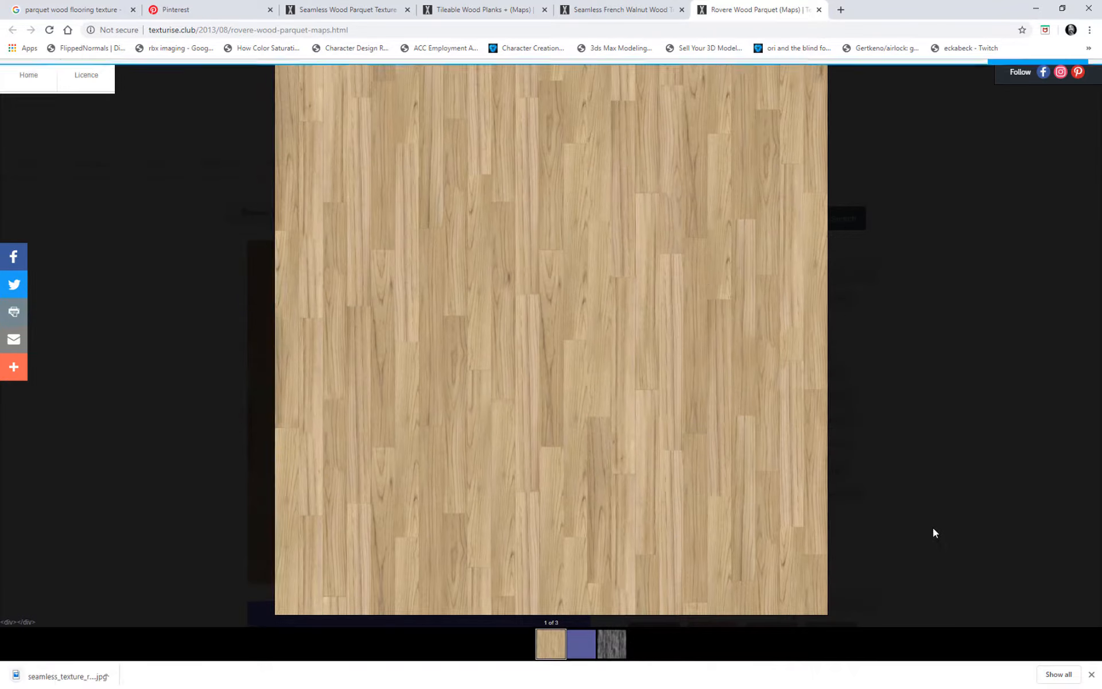
Save the Rovere Wood Parquet normal map as seamless_texture_rovere_wood_parquet_NORMAL.jpg in the Tues folder.
click(580, 644)
right_click(618, 310)
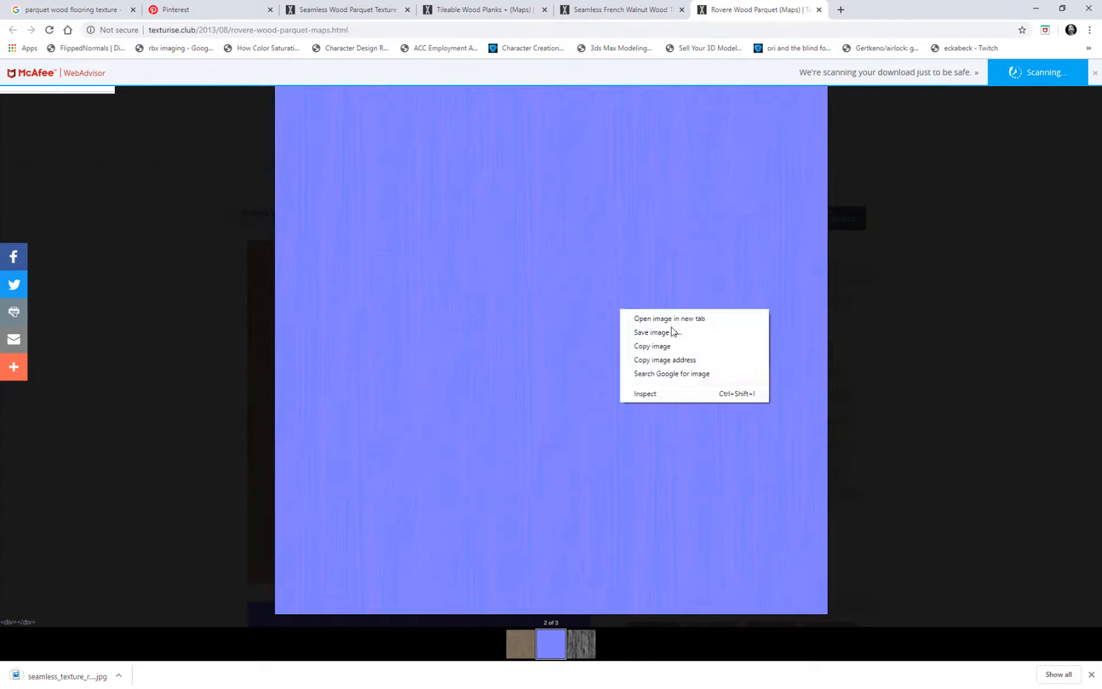
click(644, 330)
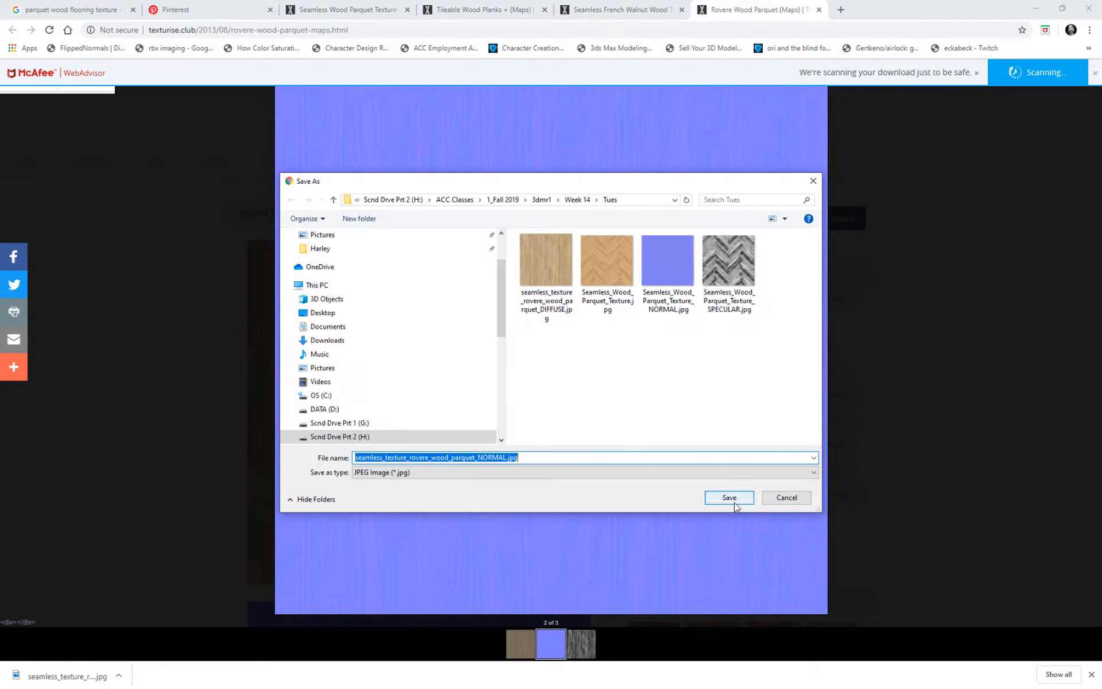
click(733, 498)
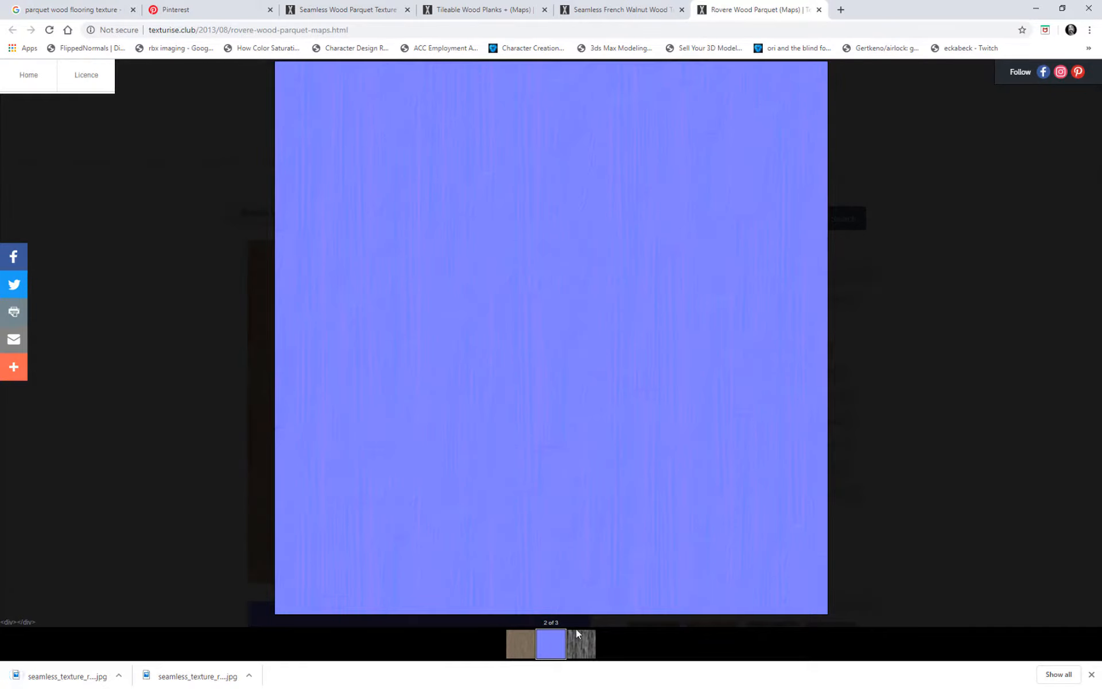
Save the Rovere Wood Parquet specular map as seamless_texture_rovere_wood_parquet_SPECULAR.jpg in the Tues folder and close its page.
click(585, 647)
right_click(633, 261)
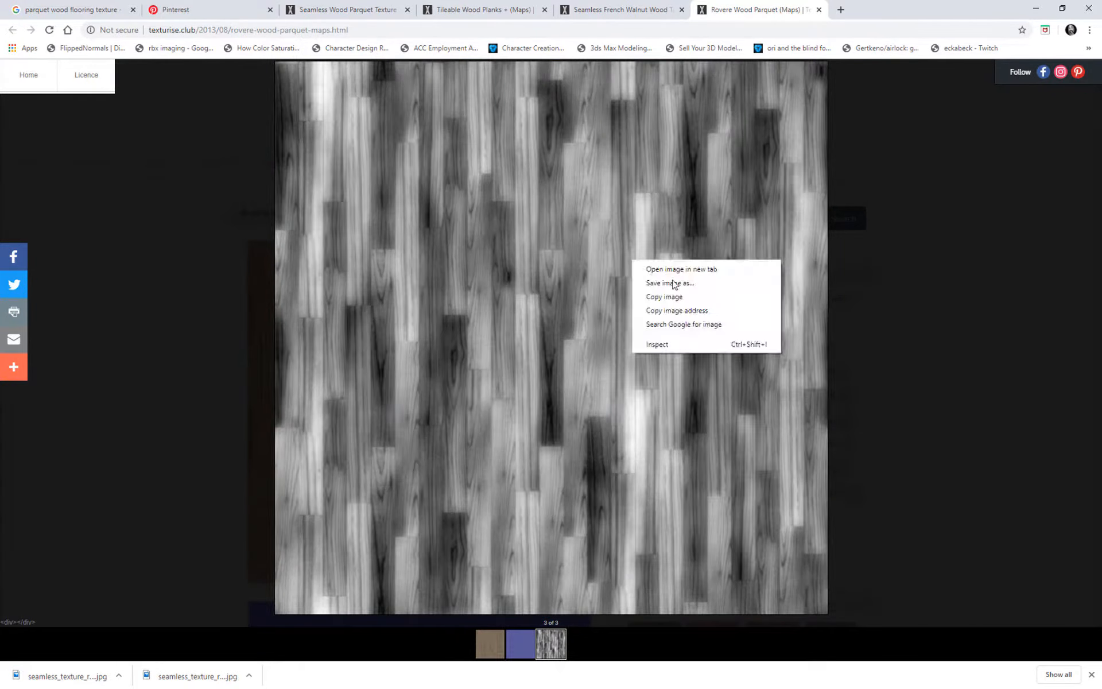
click(671, 283)
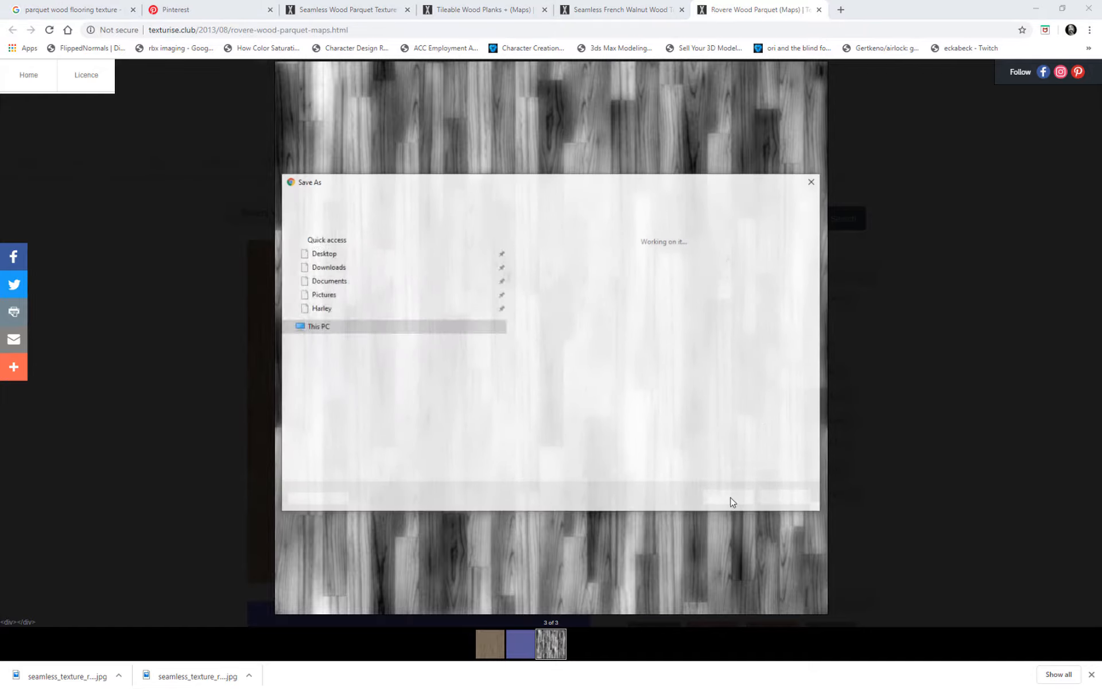
click(726, 499)
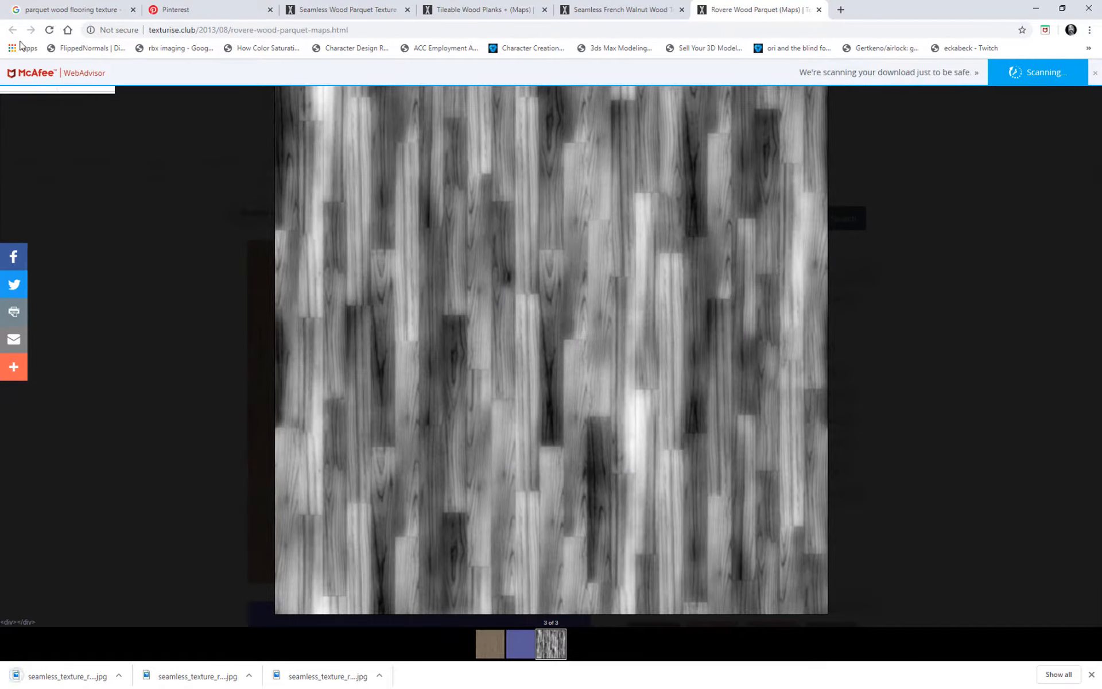
click(819, 10)
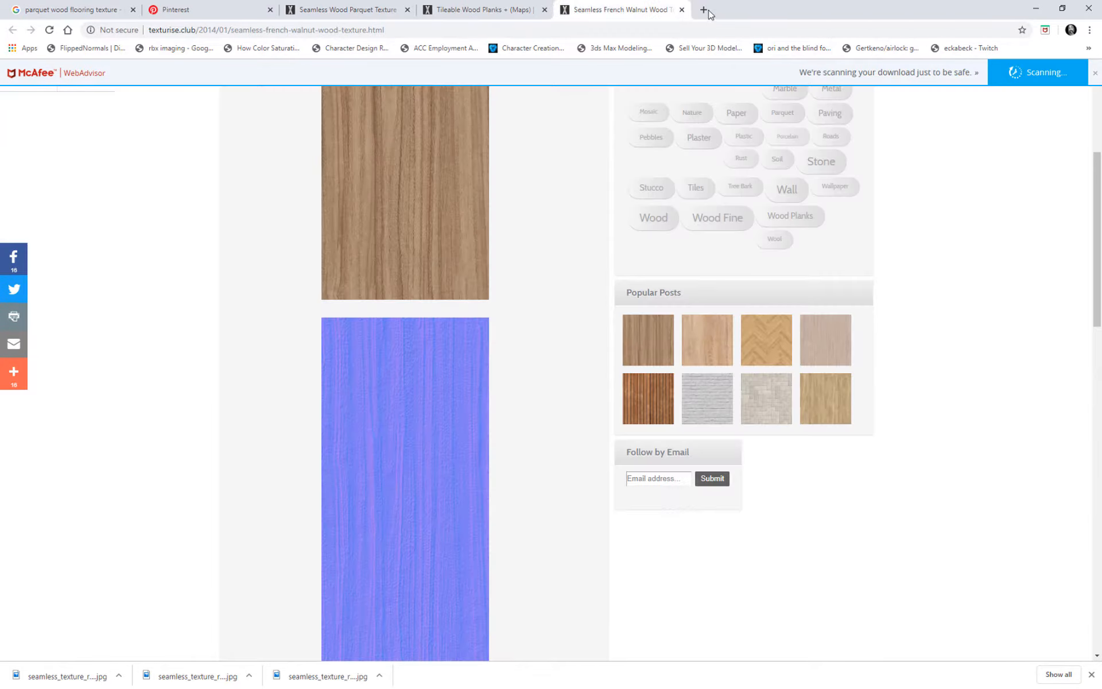
Open the Tileable Wood Planks page from Popular Posts and save its enlarged colour map as tileable_wood_planks_texture.jpg in the Tues folder.
click(666, 394)
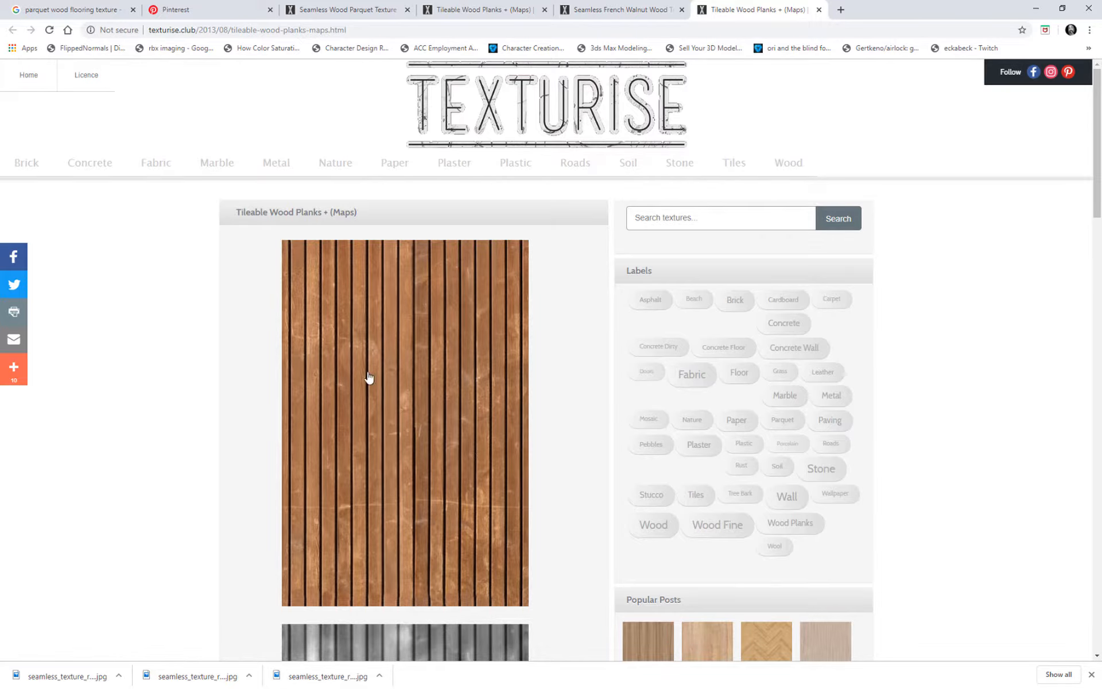
right_click(423, 290)
click(419, 515)
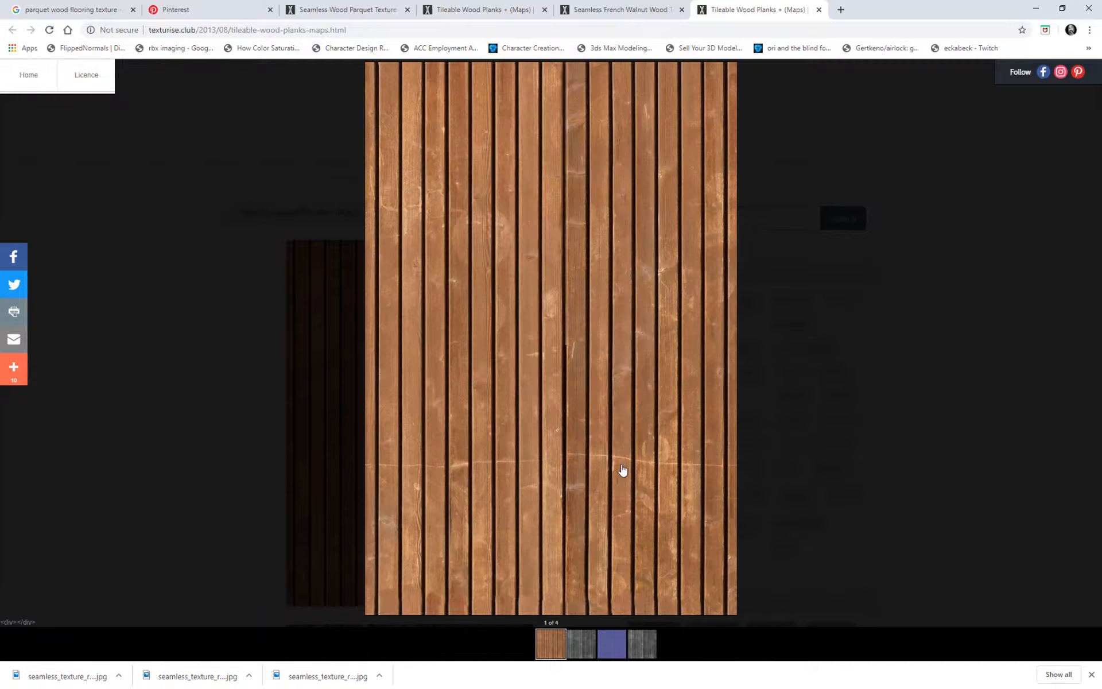
right_click(576, 345)
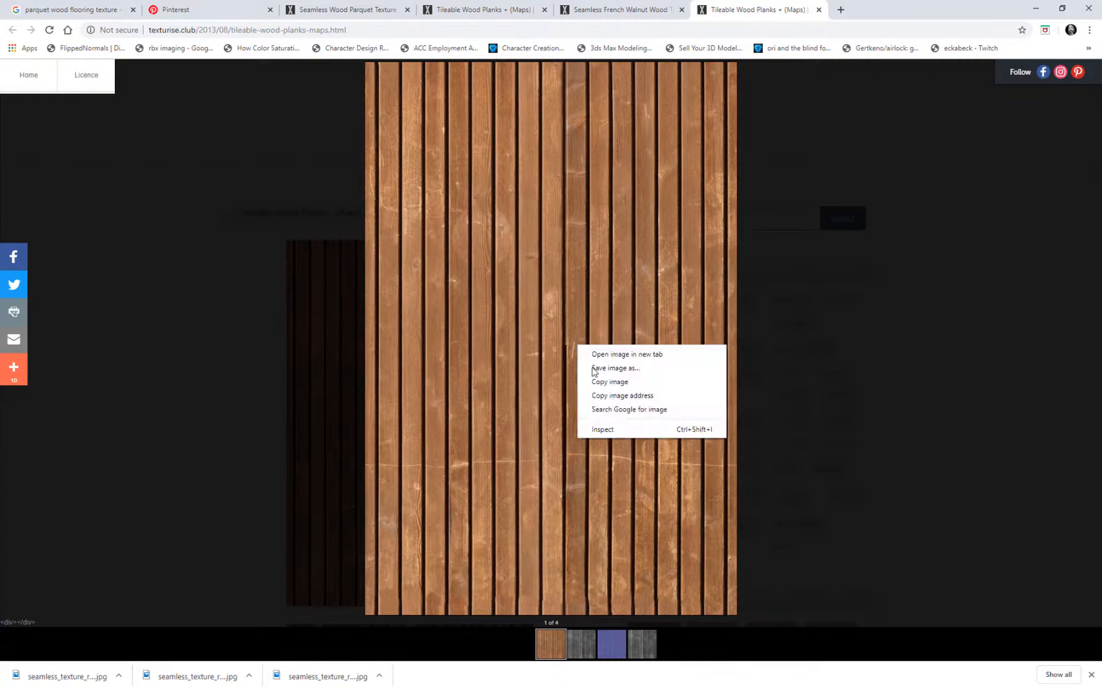
click(657, 373)
text(tileable_wood_planks_texture)
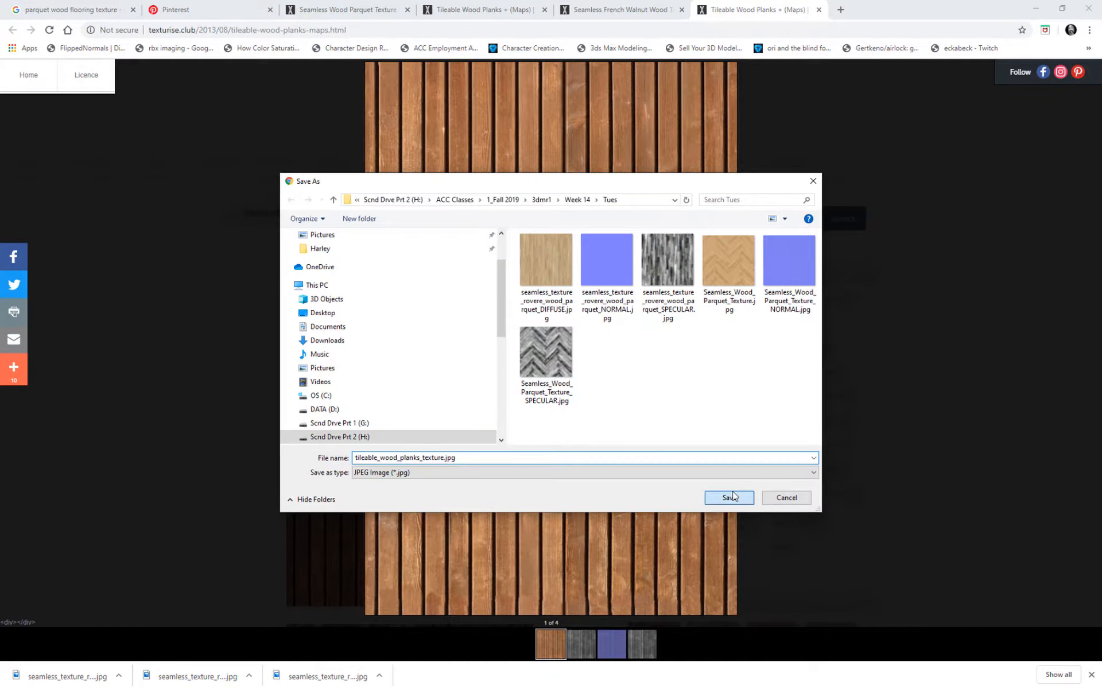
click(727, 497)
Save the Tileable Wood Planks displacement map as tileable_wood_planks_texture_DISP.jpg in the Tues folder.
click(576, 632)
right_click(537, 237)
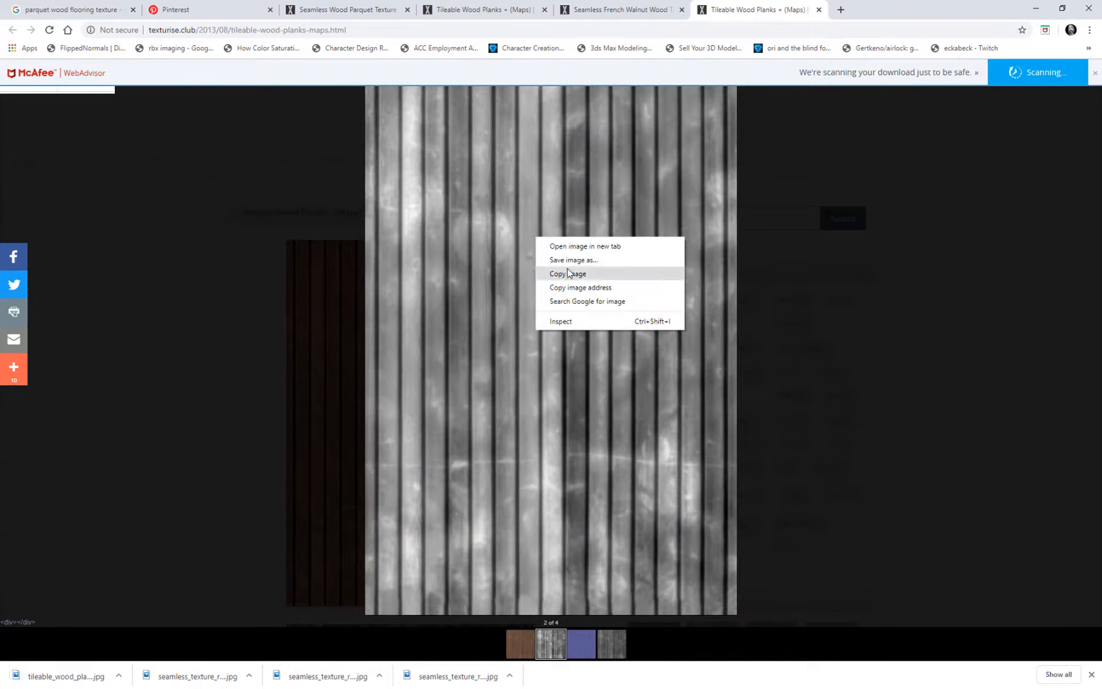
click(585, 261)
click(734, 498)
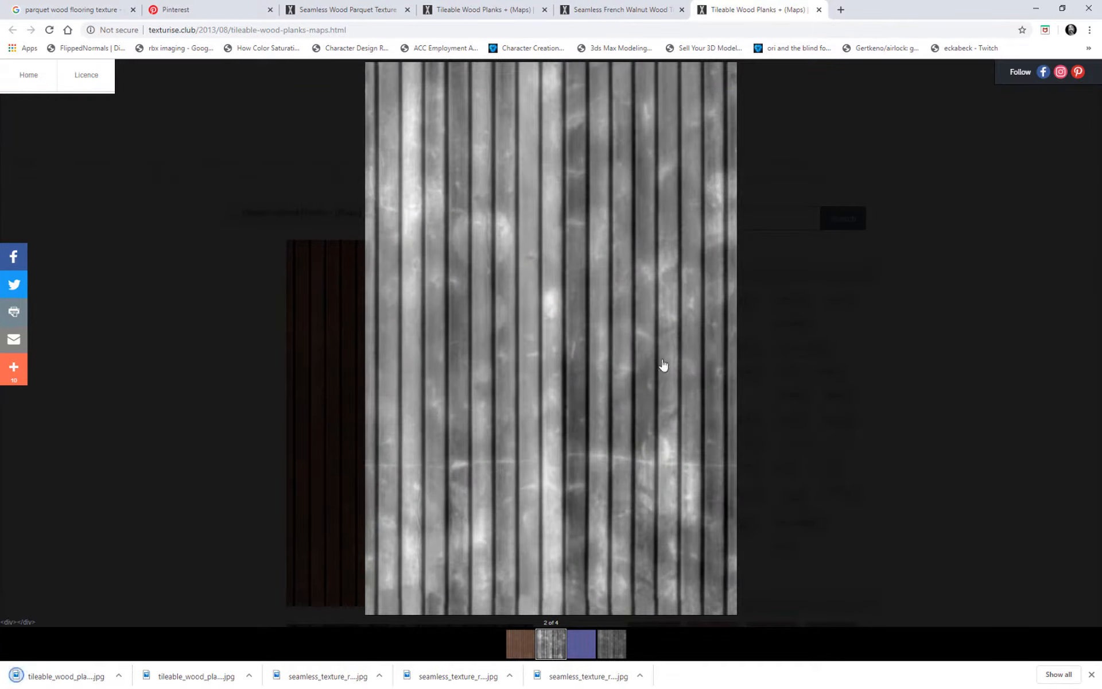
right_click(663, 365)
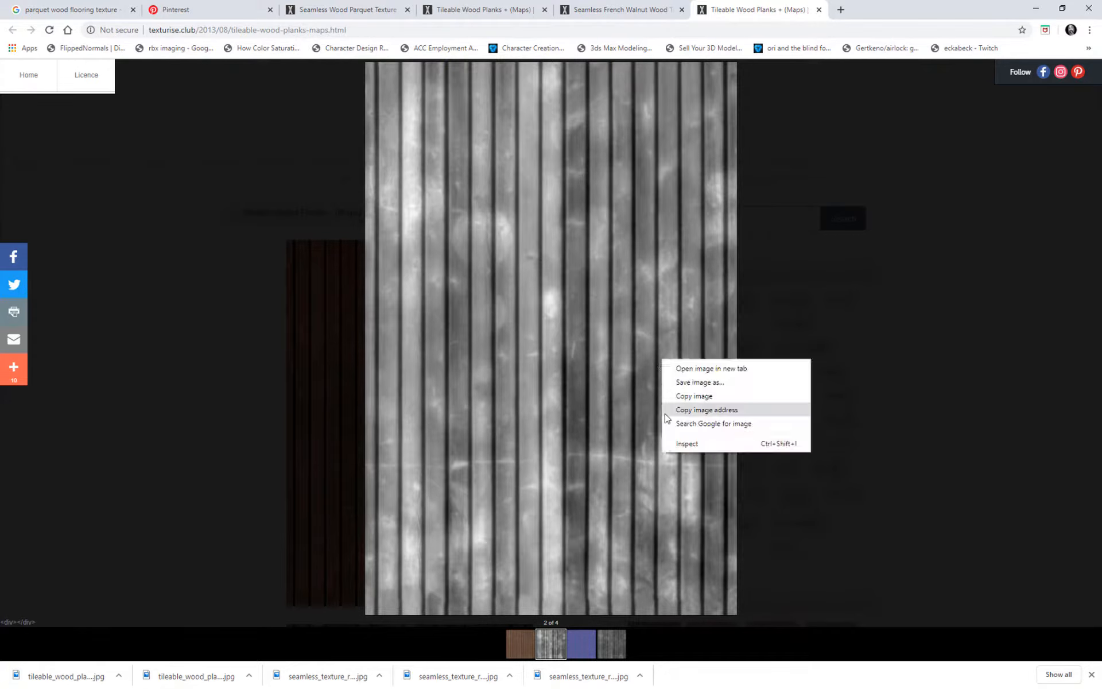
click(677, 393)
click(791, 497)
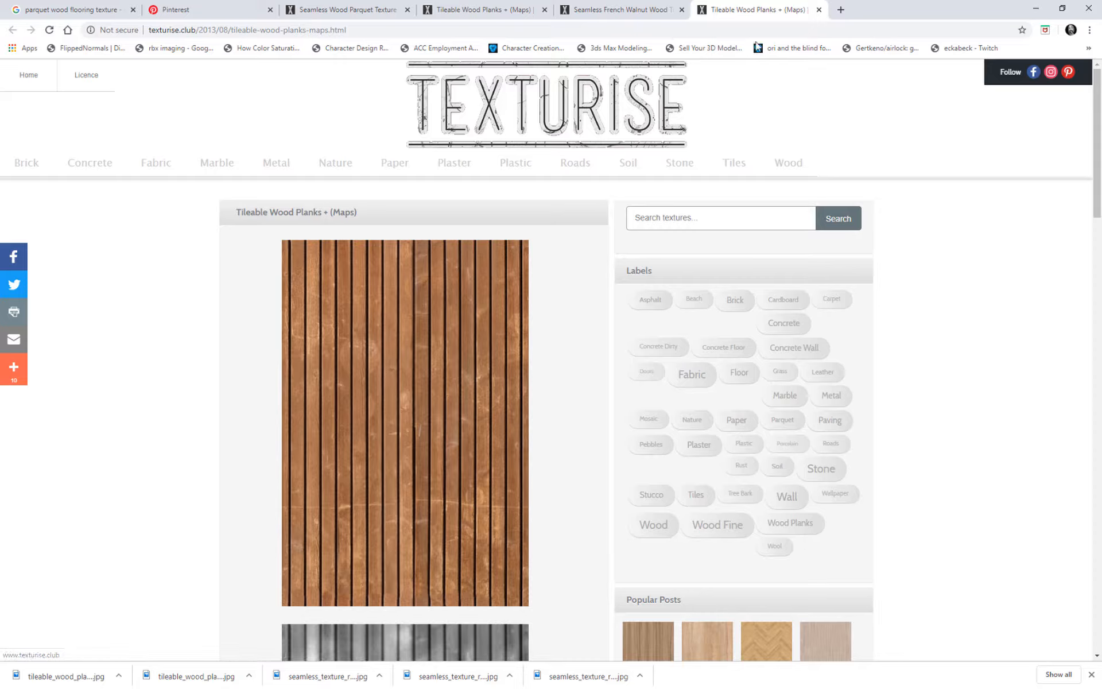
click(620, 9)
click(741, 9)
Enlarge the Tileable Wood Planks normal map and save it as tileable_wood_planks_texture_NORMAL.jpg in the Tues folder.
scroll(440, 537, down, 8)
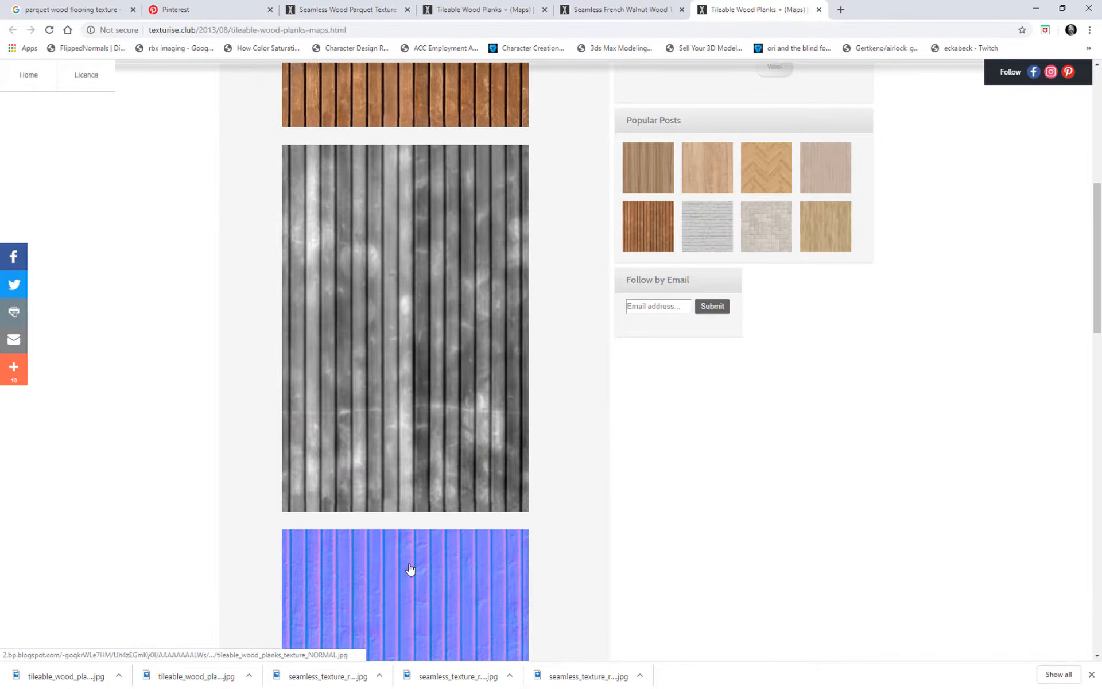
click(410, 568)
right_click(561, 291)
click(634, 314)
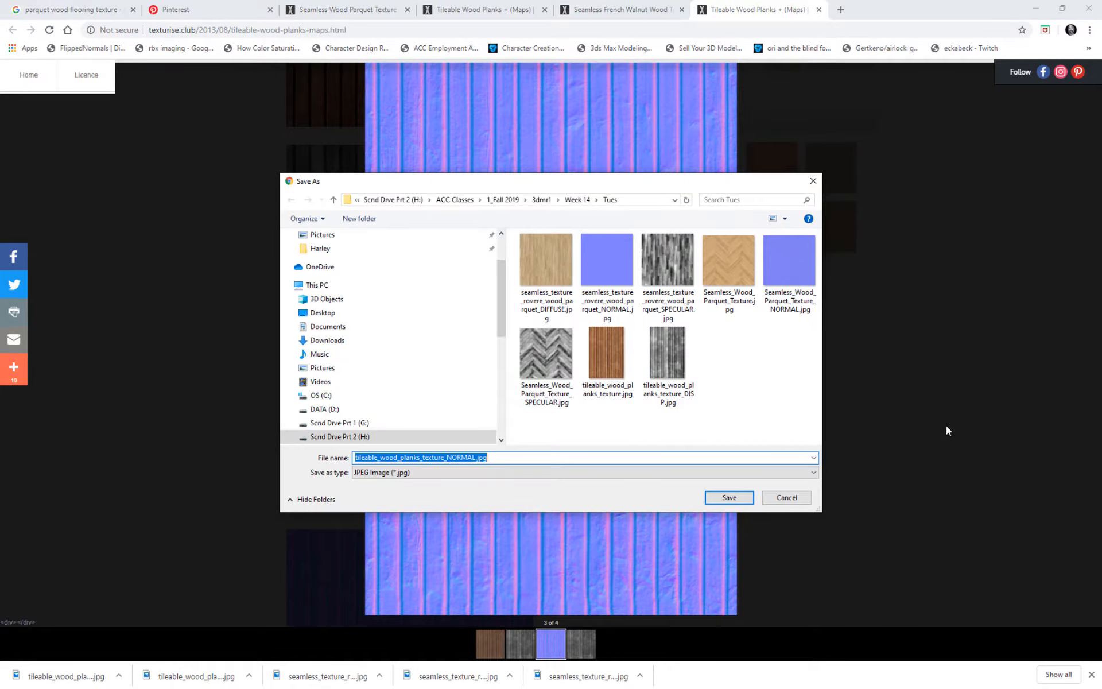
click(726, 498)
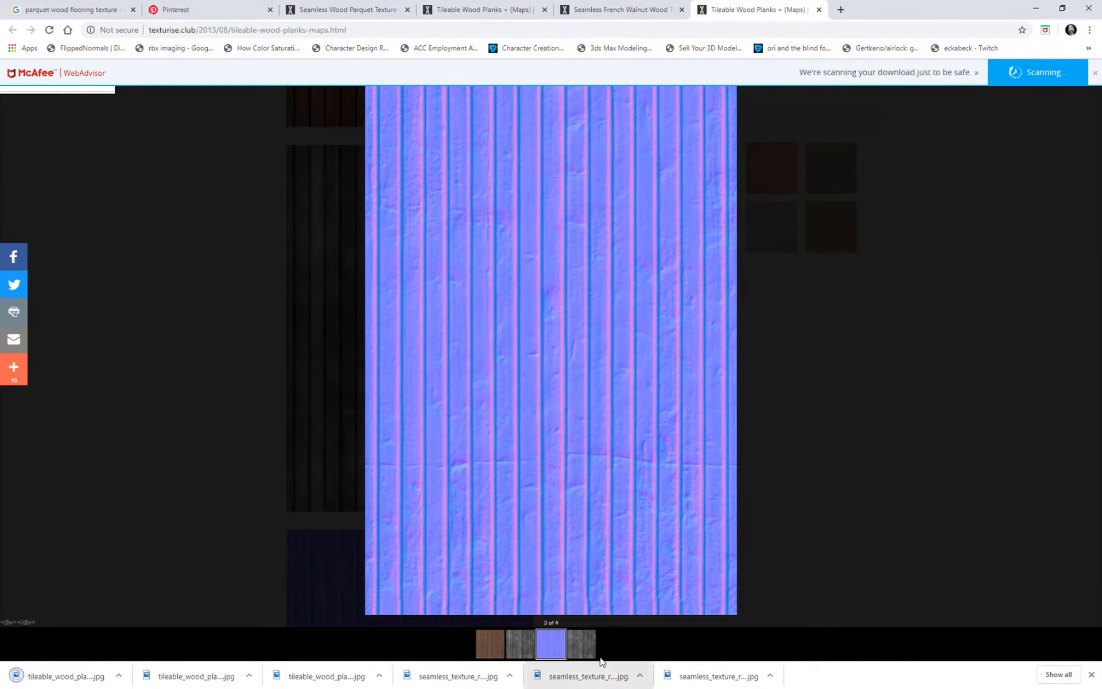
Save the Tileable Wood Planks specular map as tileable_wood_planks_texture_SPECULAR.jpg in the Tues folder and return to Substance Painter.
click(585, 641)
right_click(607, 255)
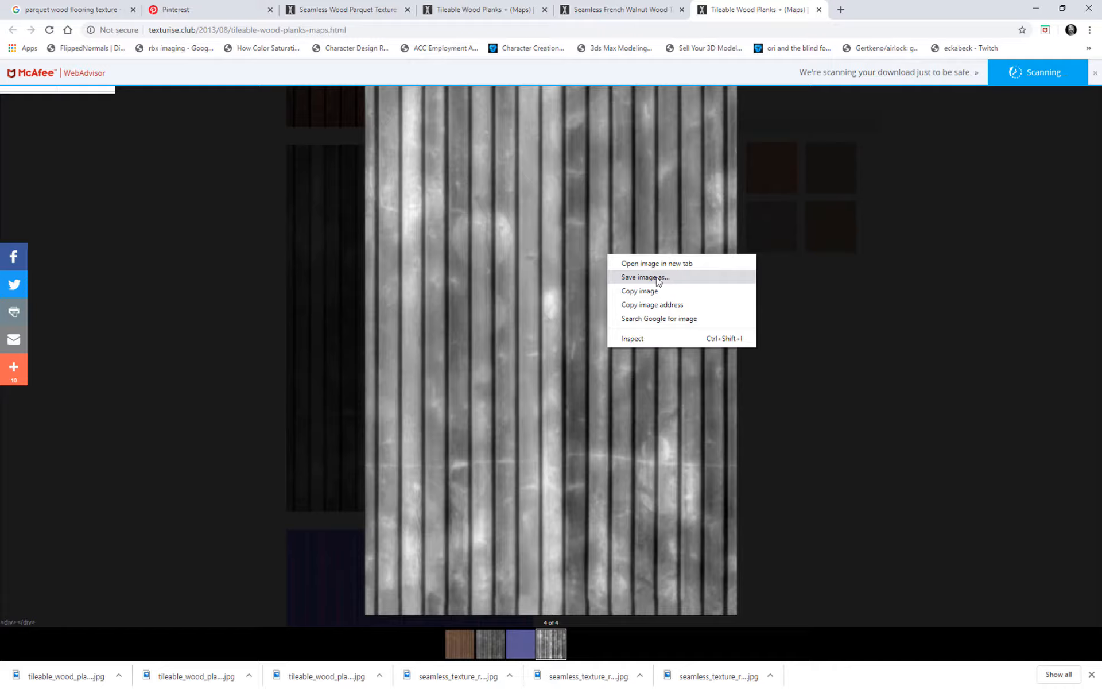
click(656, 278)
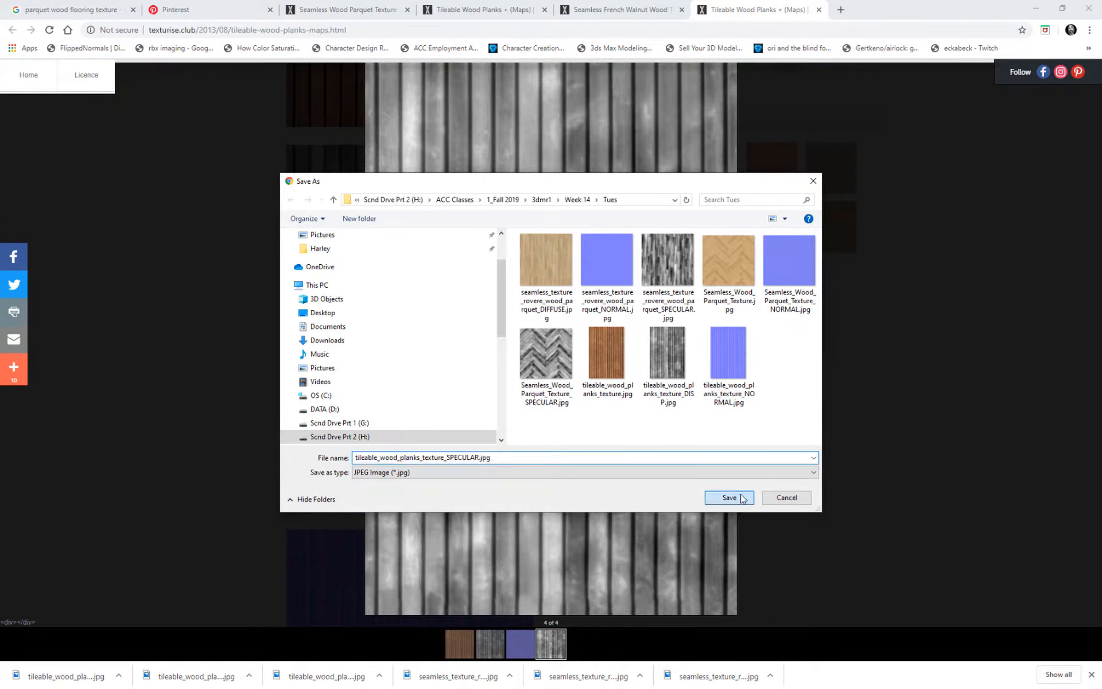
click(743, 497)
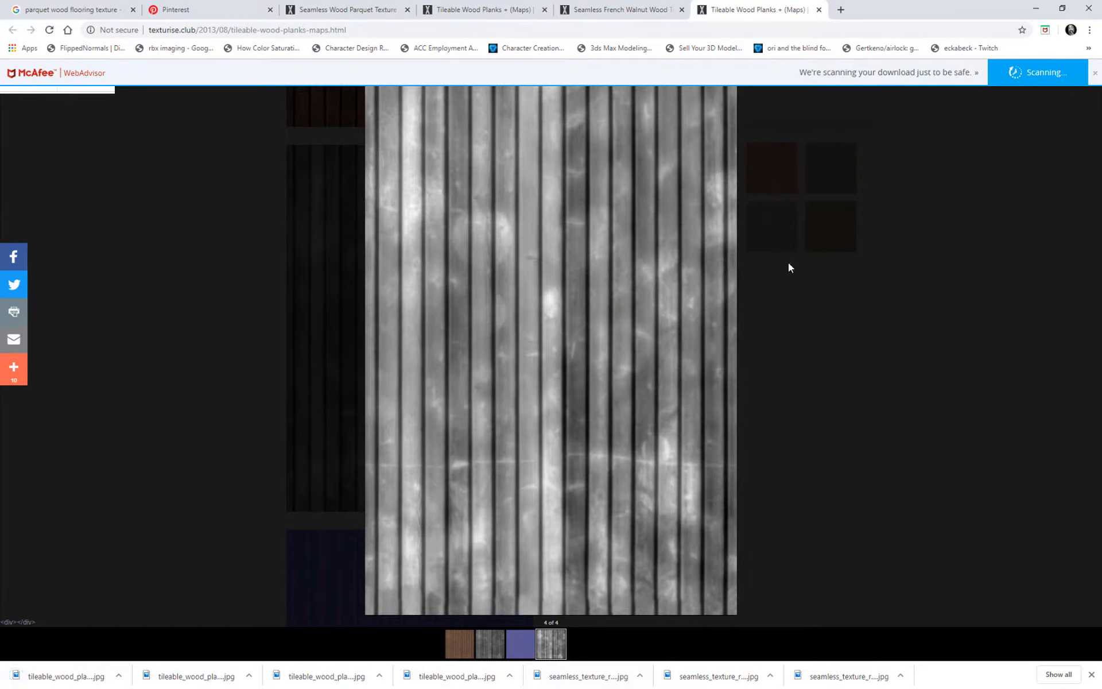
click(1091, 676)
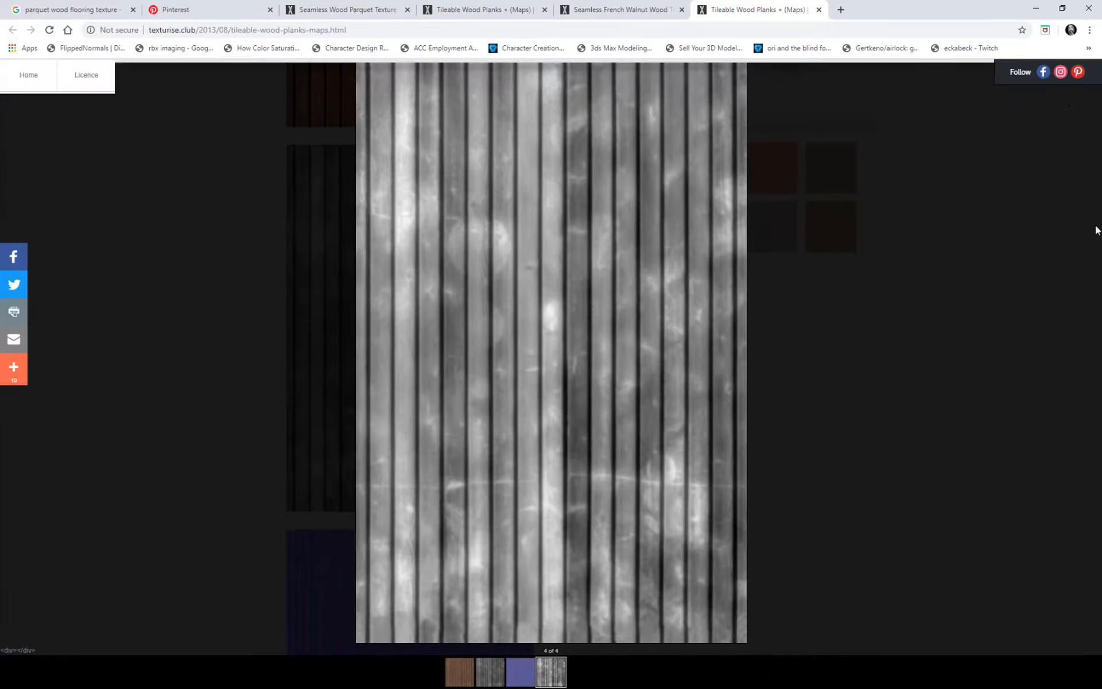
click(1036, 10)
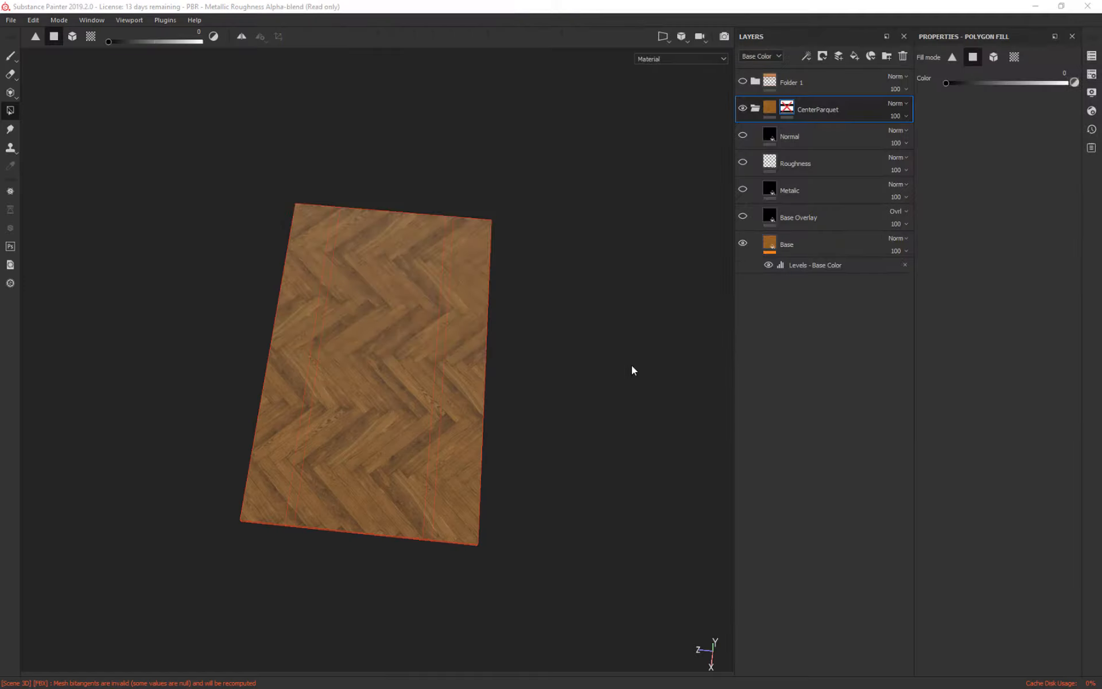
Hide the Levels effect on the Base layer inside CenterParquet, then remove it.
middle_drag(609, 255, 616, 356)
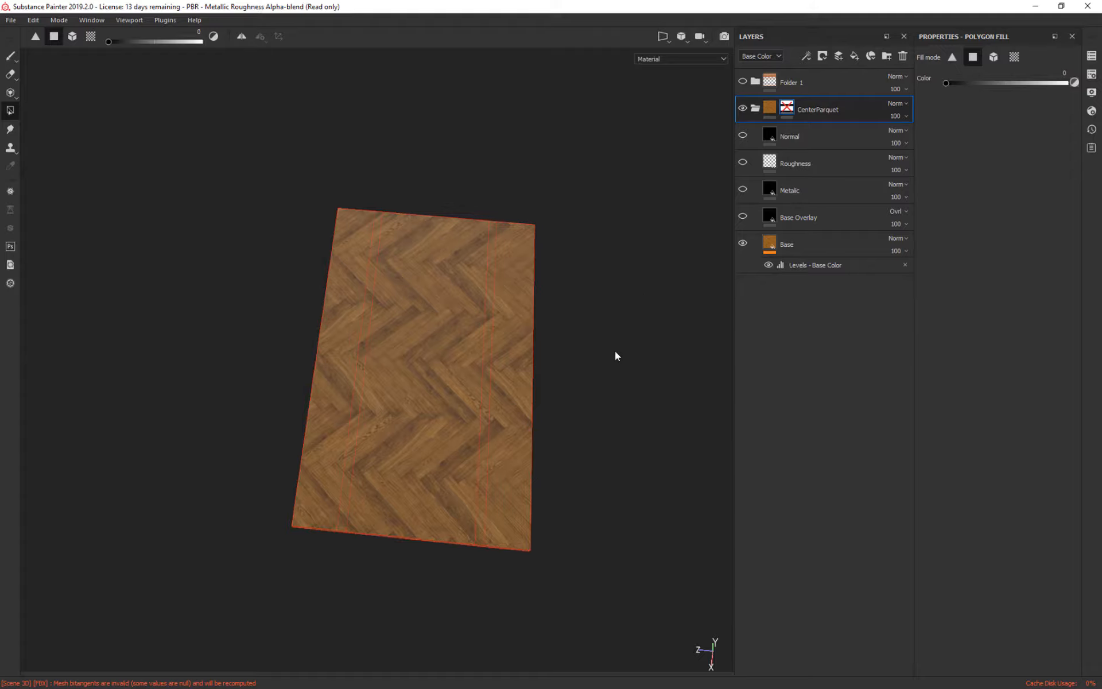
click(818, 246)
click(769, 264)
alt+drag(619, 413, 618, 494)
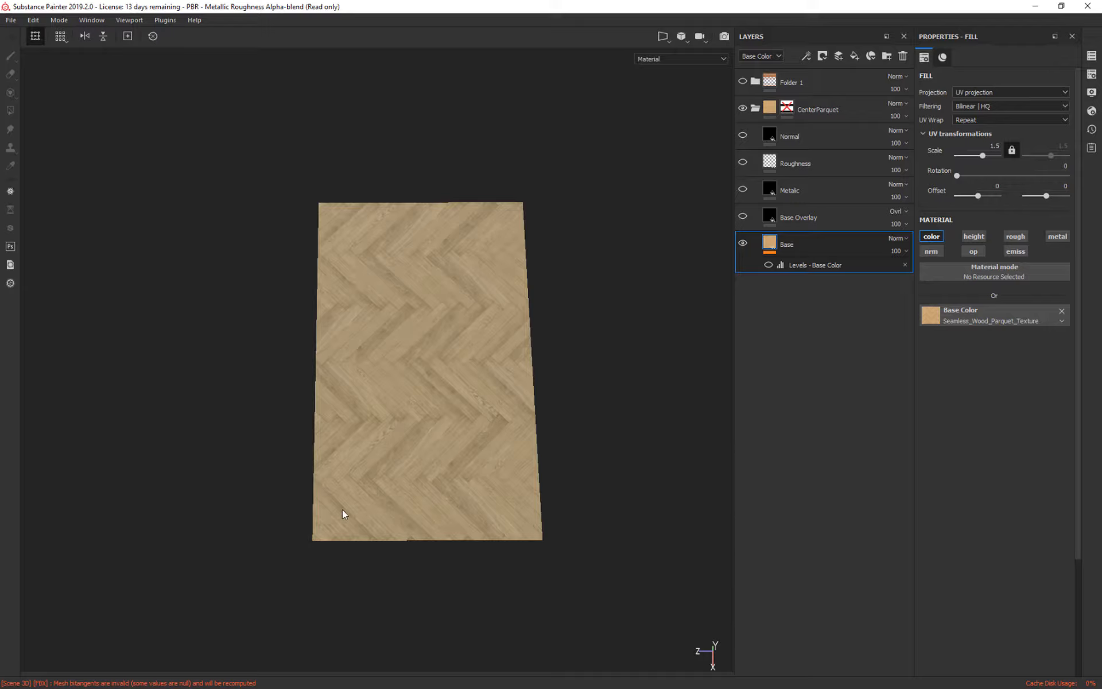
alt+drag(622, 584, 617, 556)
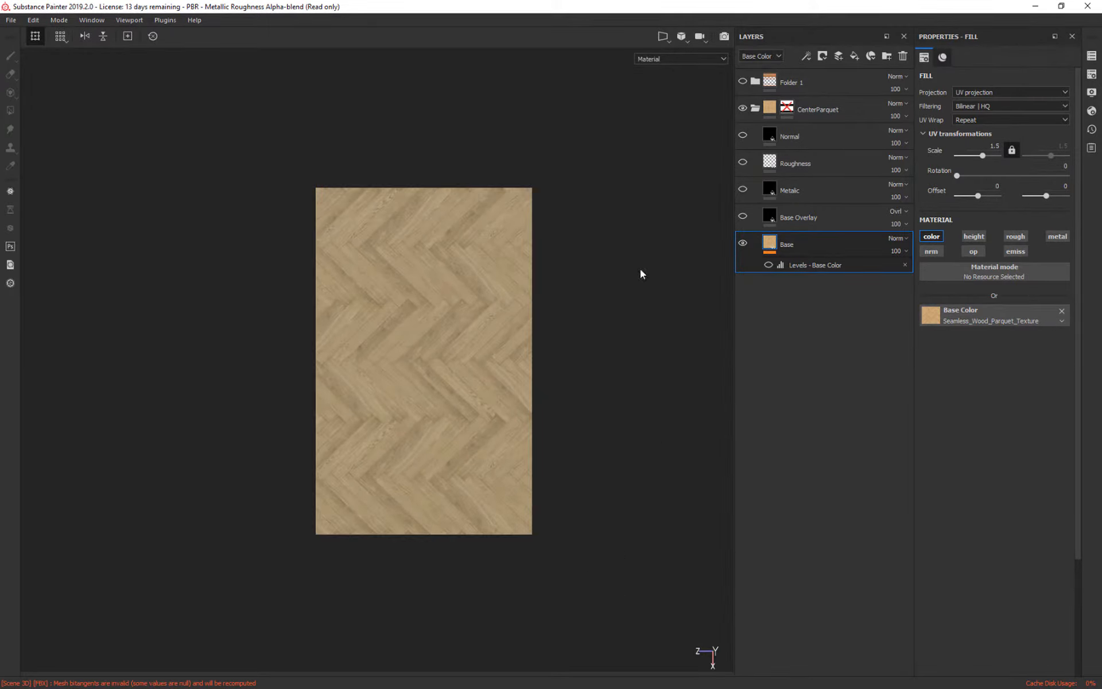
click(824, 268)
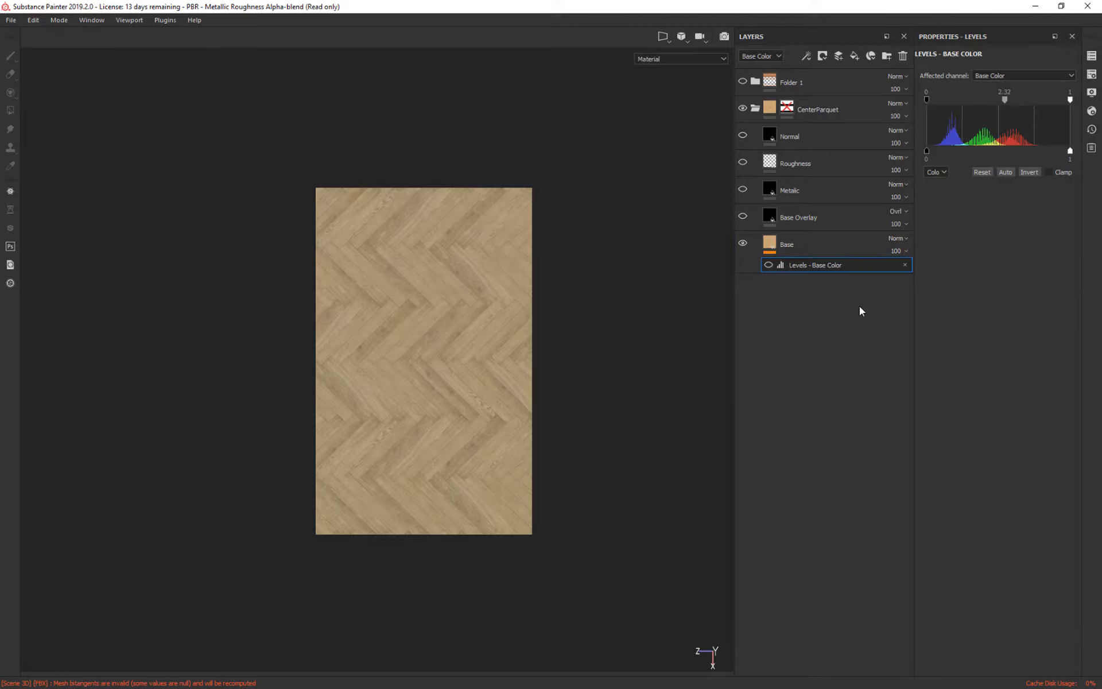
right_click(811, 267)
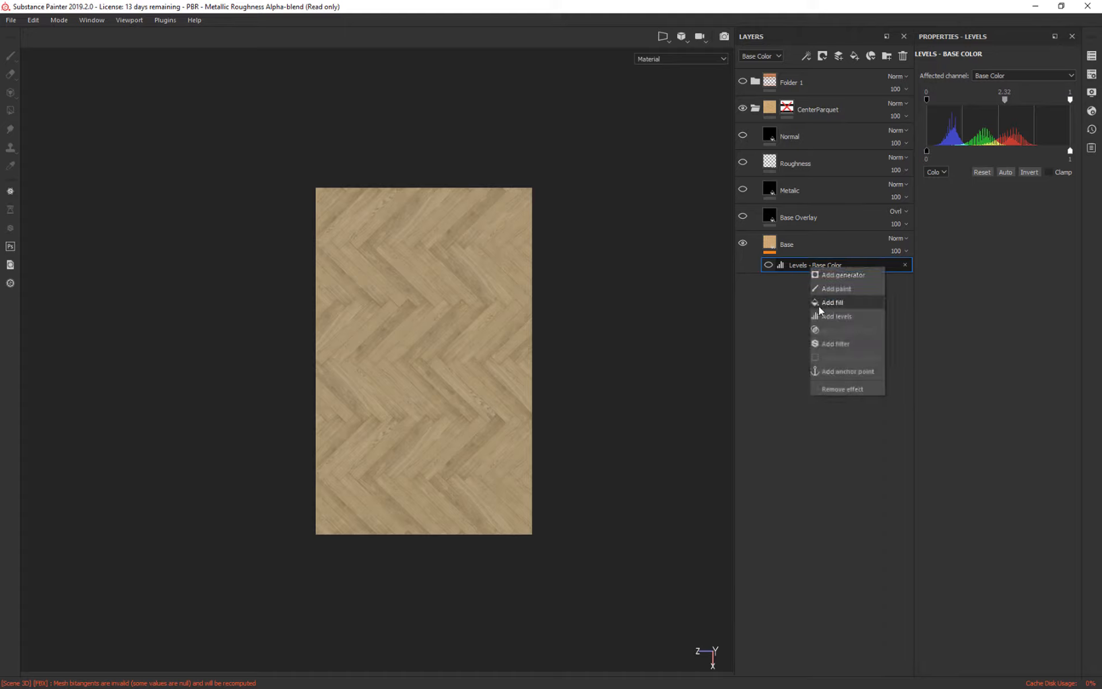
click(818, 388)
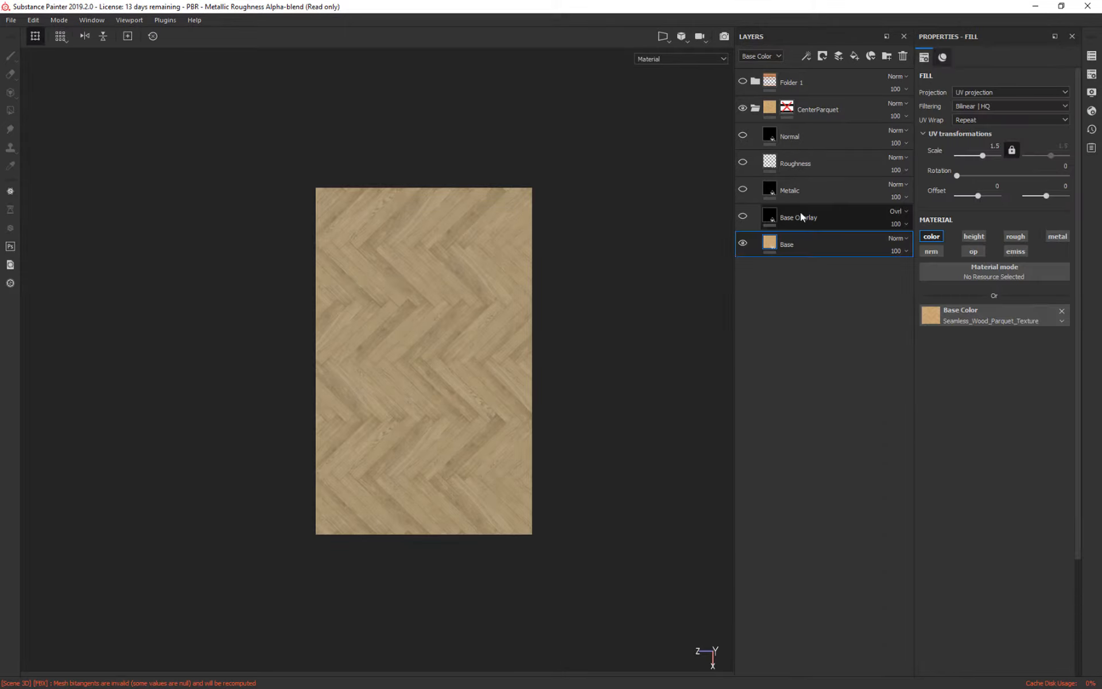
Add a Levels effect on the Base layer's base color and set its midtone to 2.32.
click(808, 57)
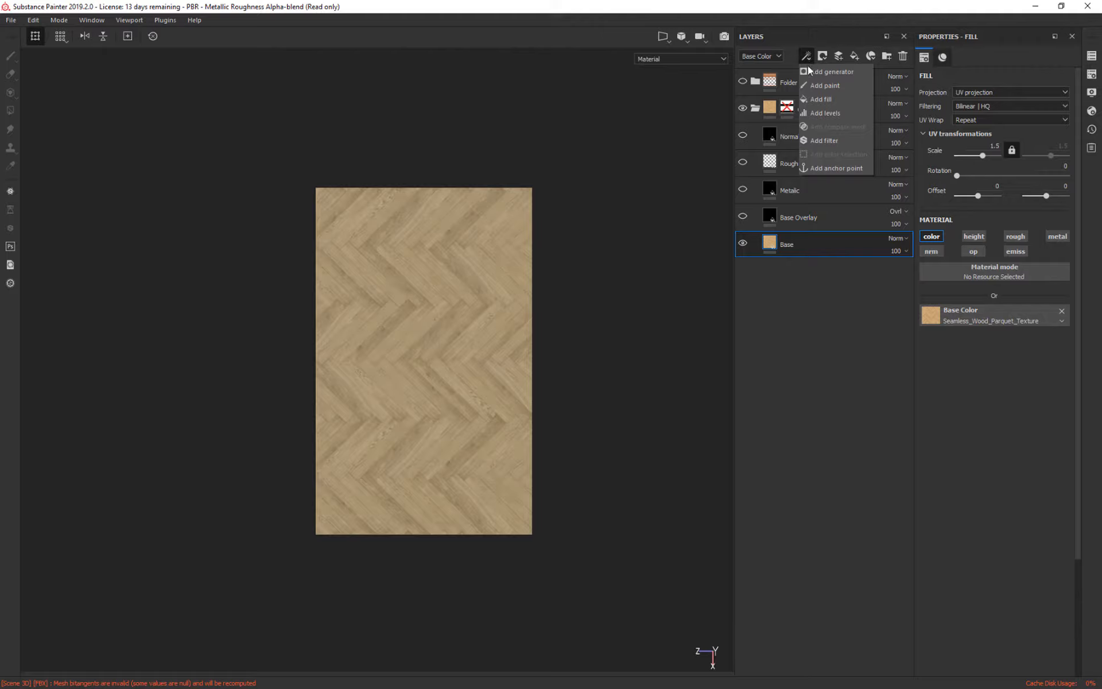
click(815, 114)
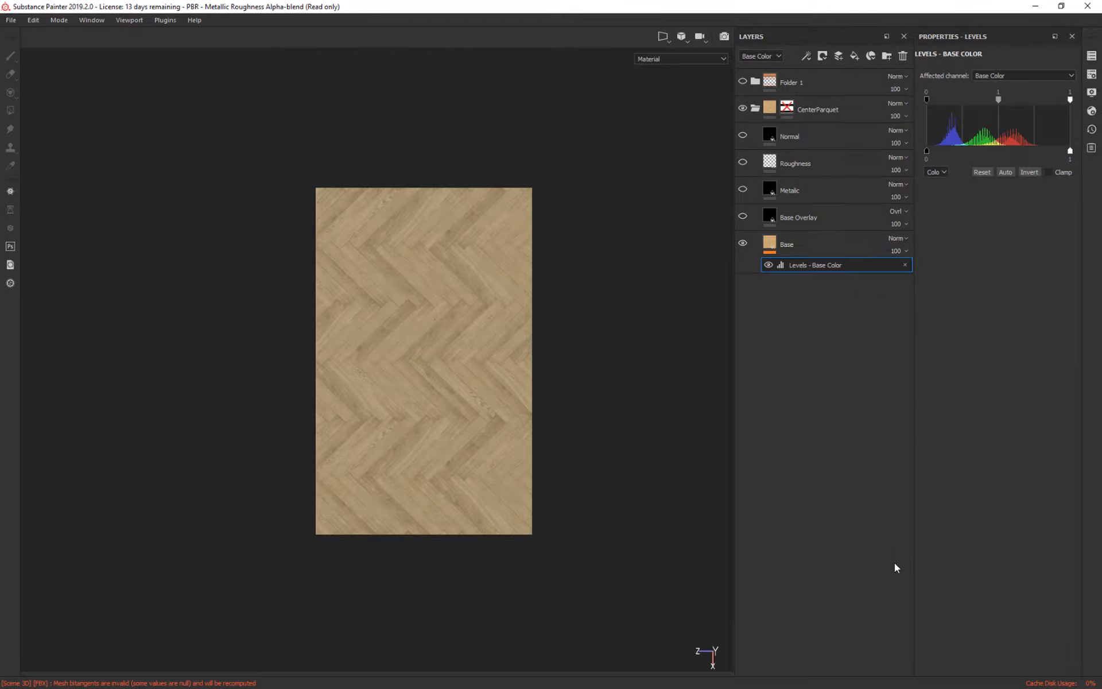
drag(998, 104, 1004, 108)
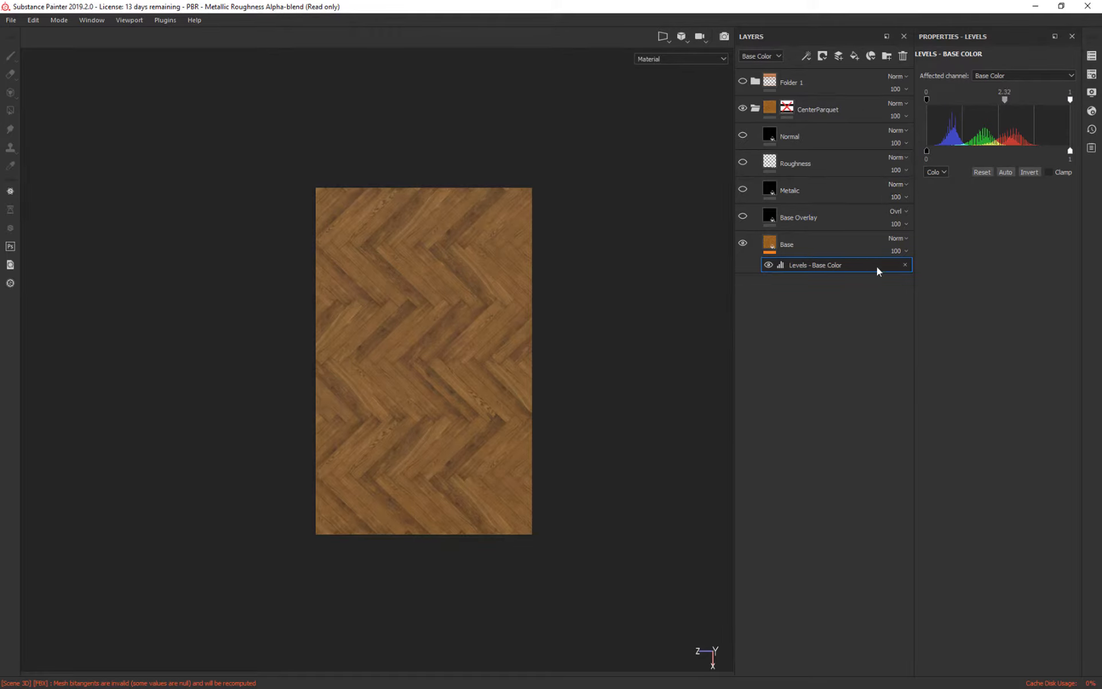
click(804, 254)
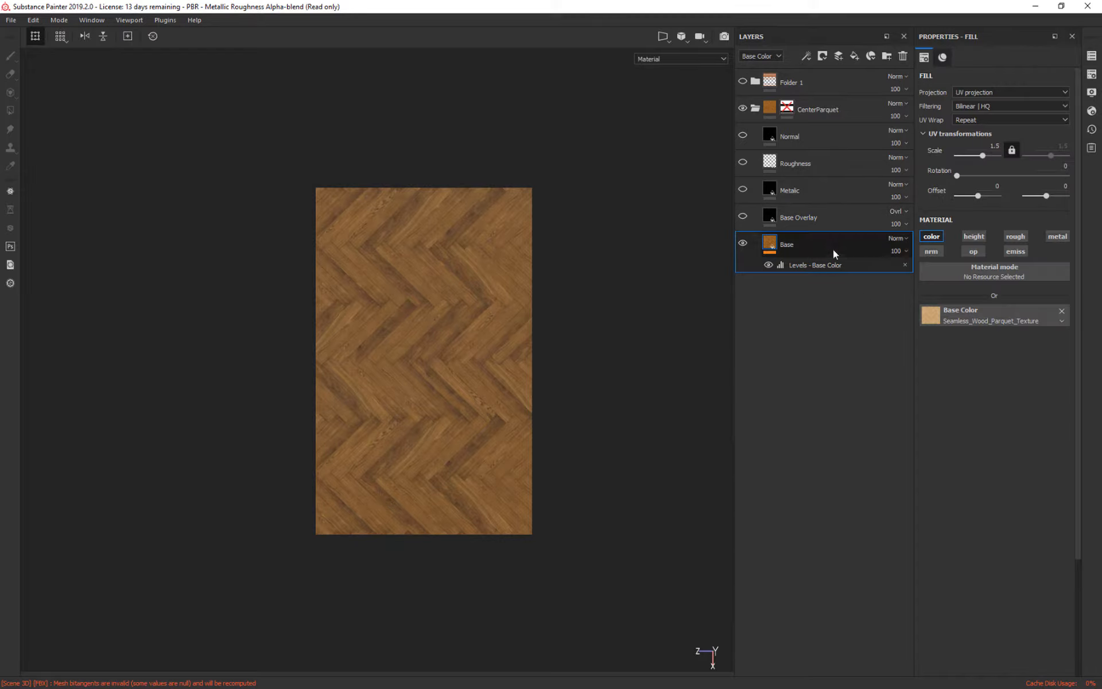
Delete the Base Overlay, Metalic, Roughness and Normal layers from CenterParquet, leaving only Base.
click(800, 222)
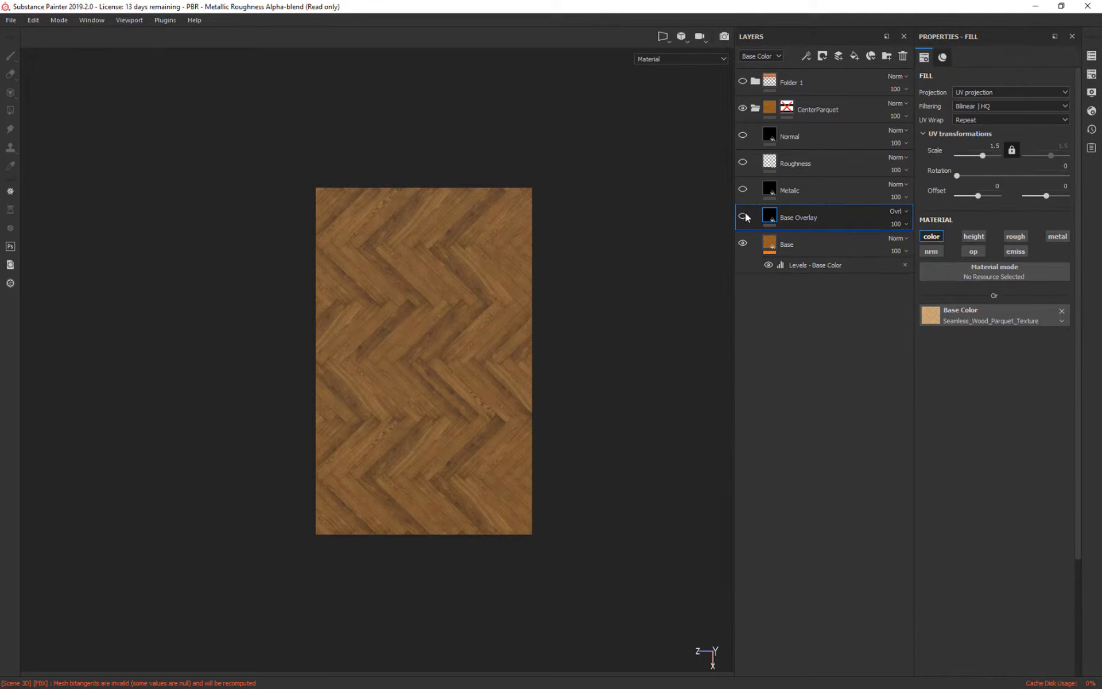
key(Delete)
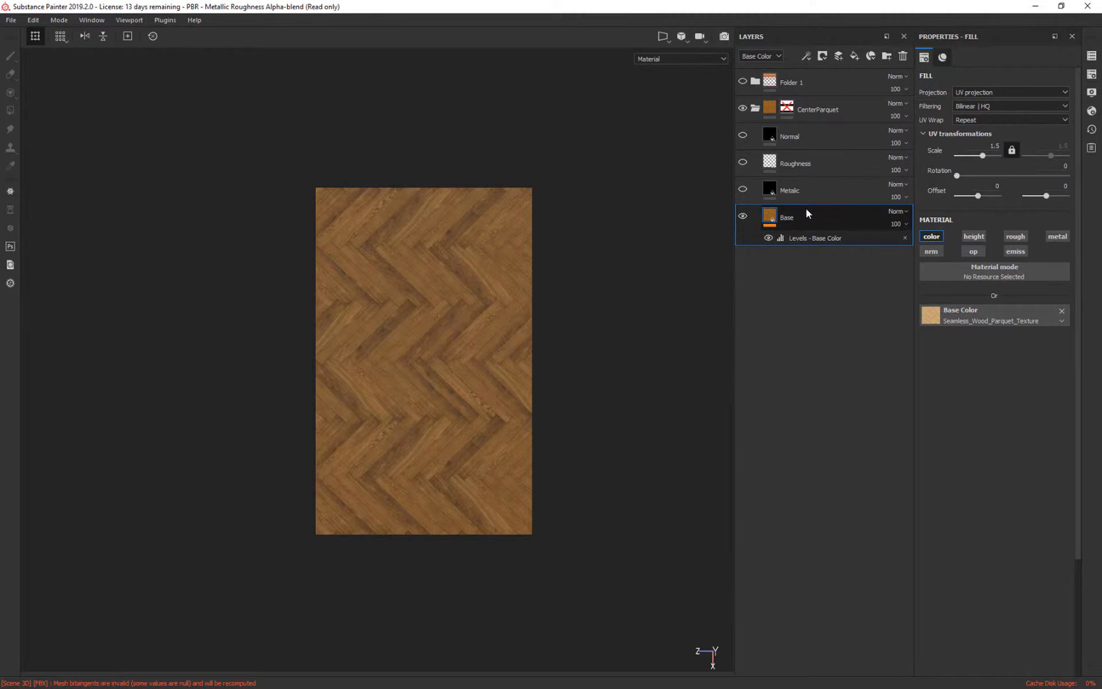
click(817, 184)
shift+click(811, 137)
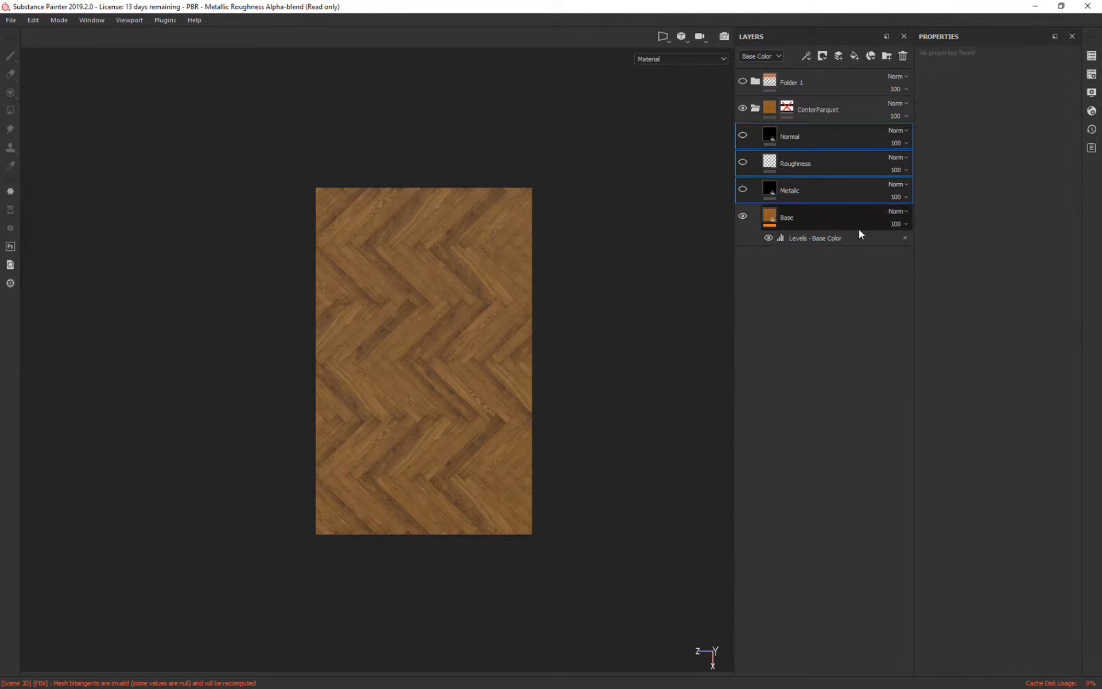
key(Delete)
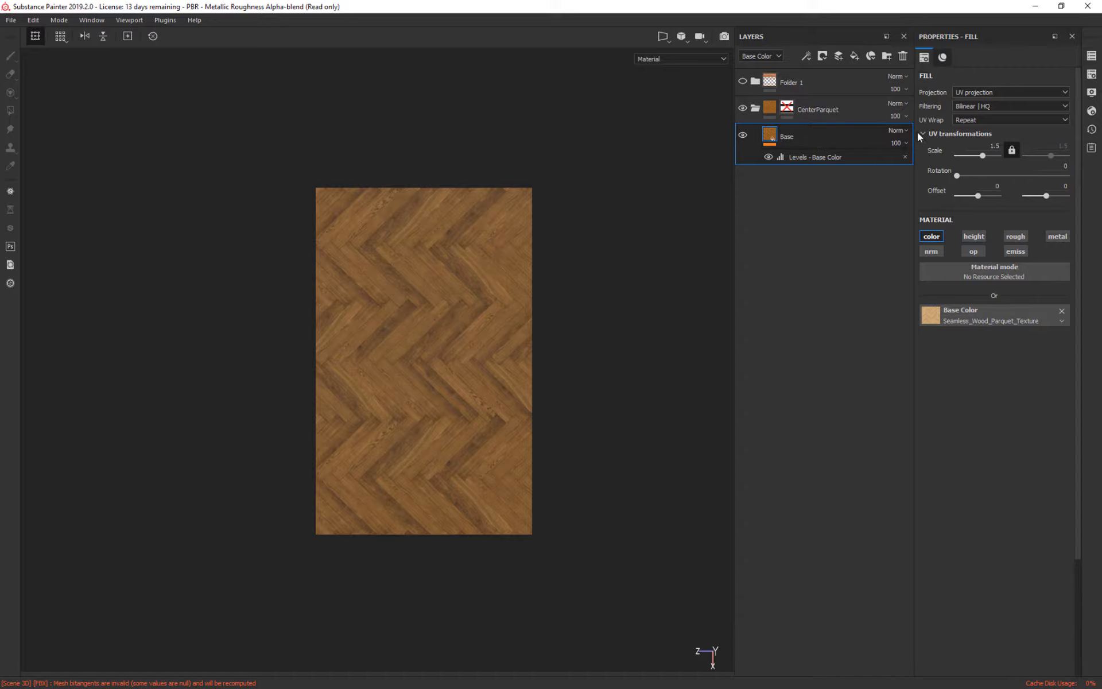
Duplicate the Base layer inside CenterParquet and remove the Levels effect from the copy.
click(768, 55)
click(842, 147)
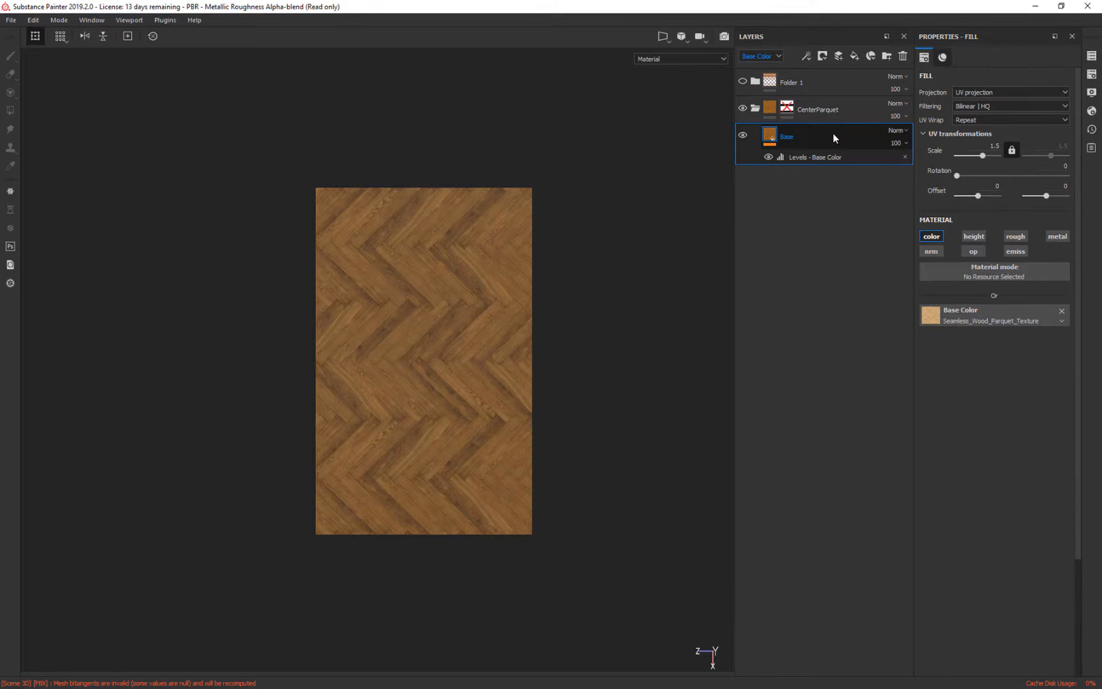
key(ctrl+d)
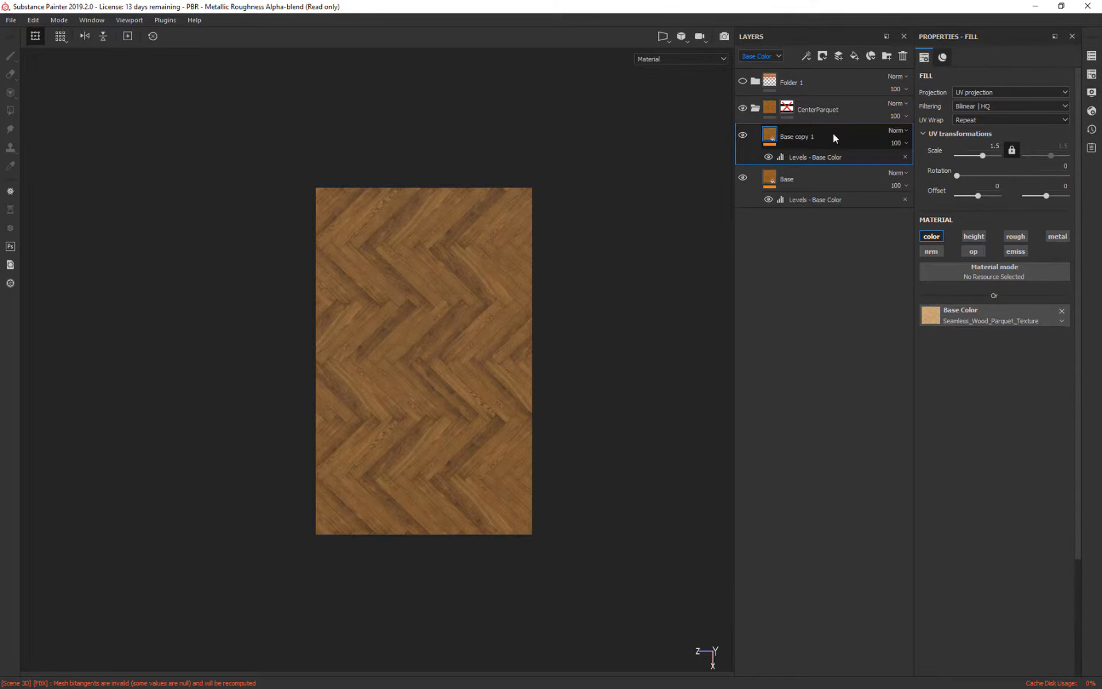
drag(839, 172, 836, 280)
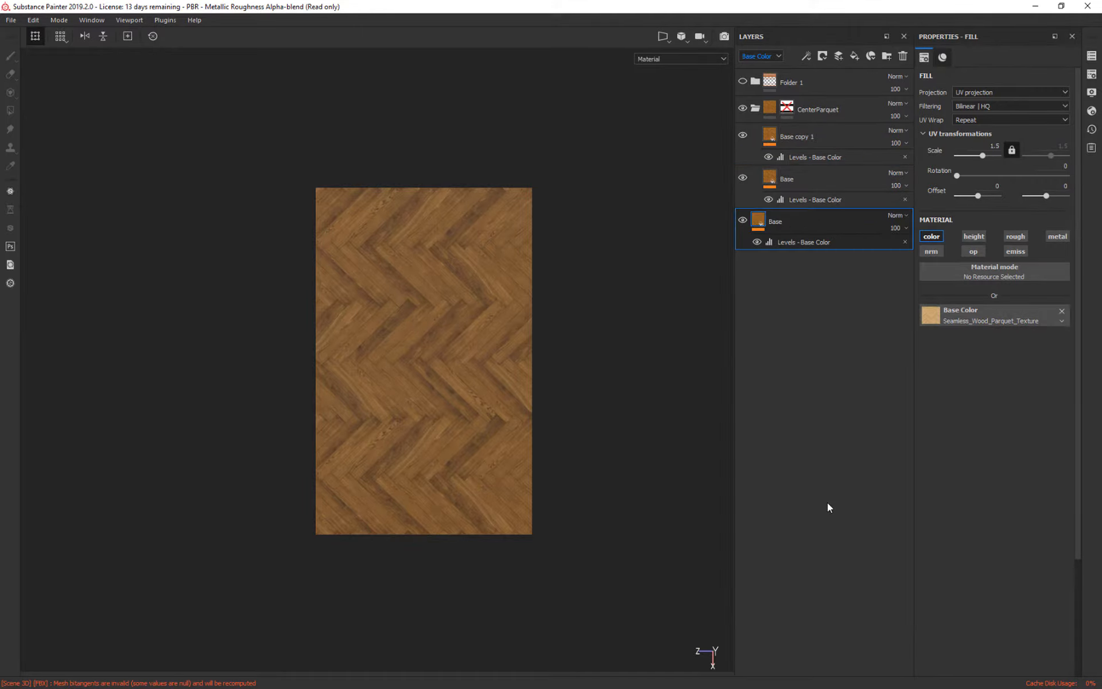
key(ctrl+z)
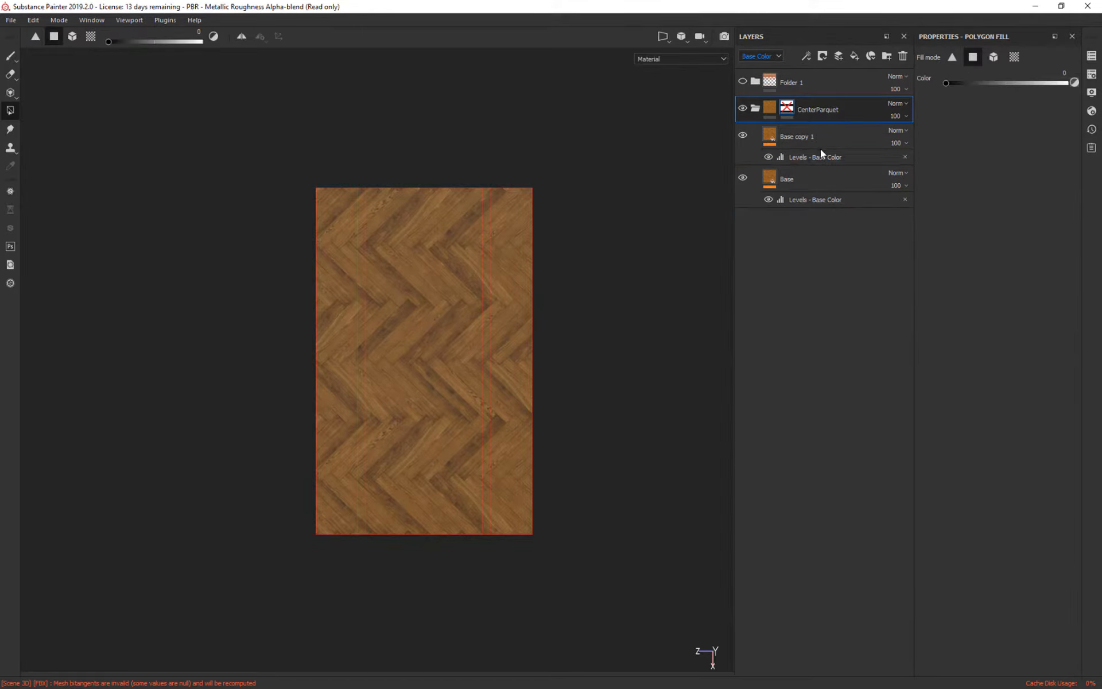
click(905, 157)
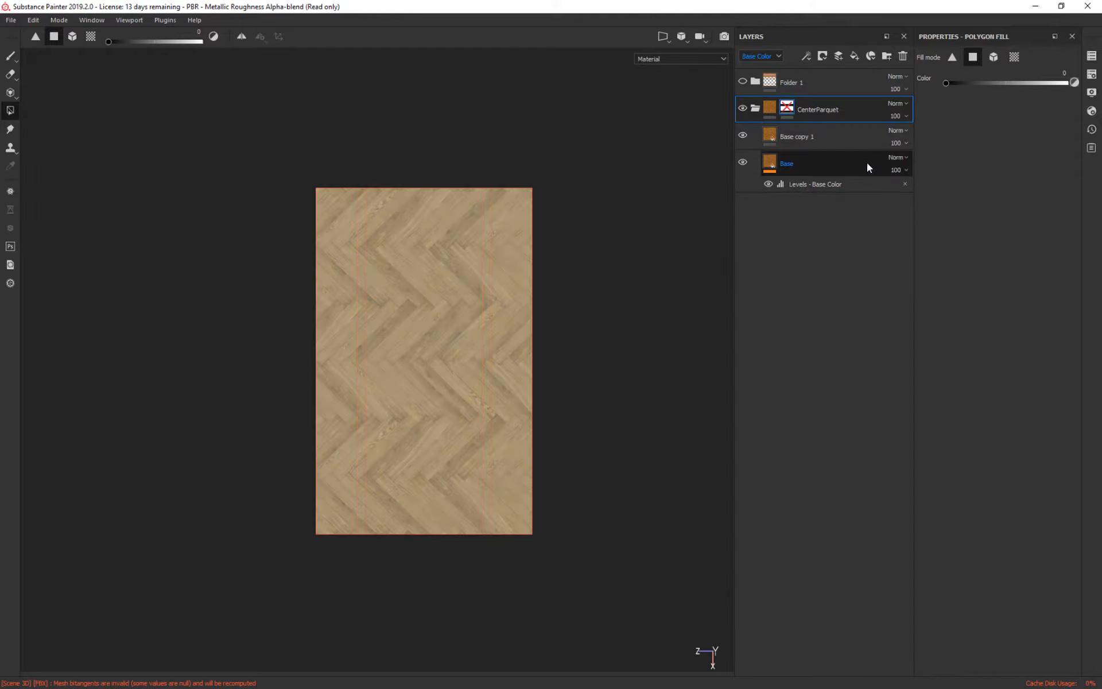
Set the blending mode of Base copy 1 to Overlay and try a UV scale of about 4.35 on it.
click(830, 138)
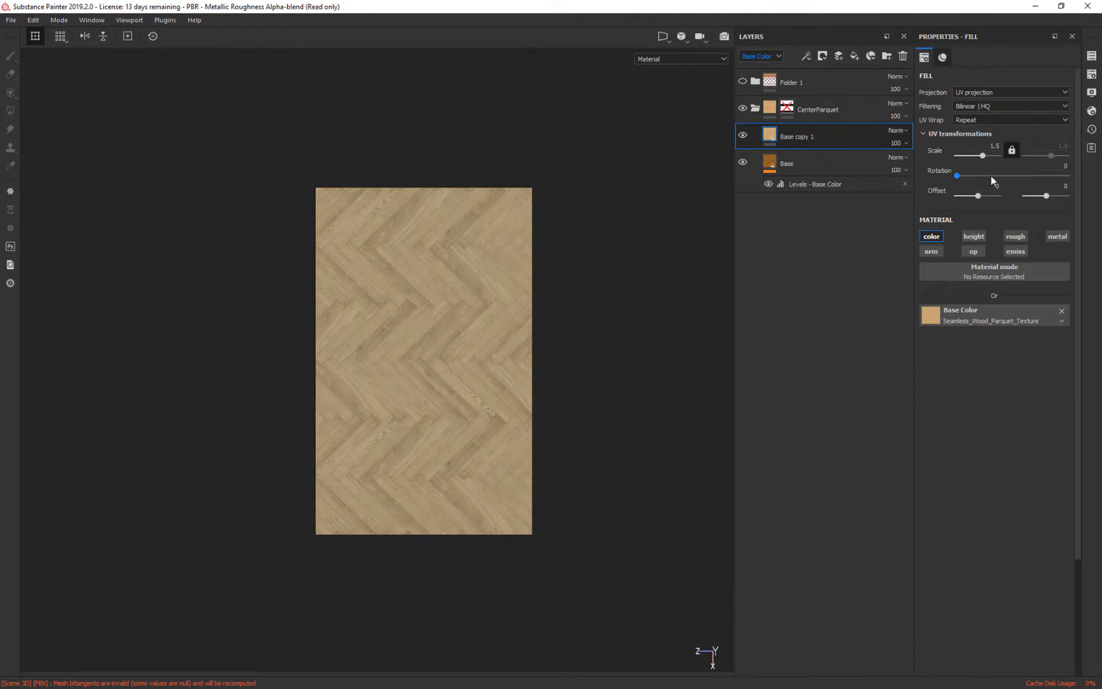
click(897, 130)
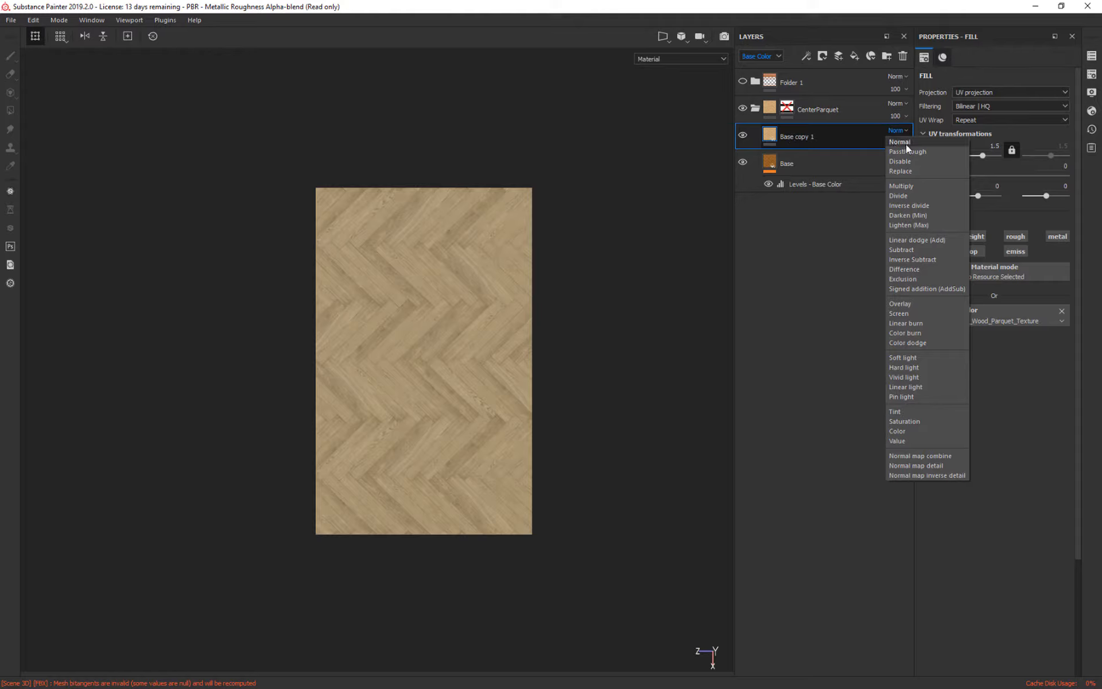
click(928, 304)
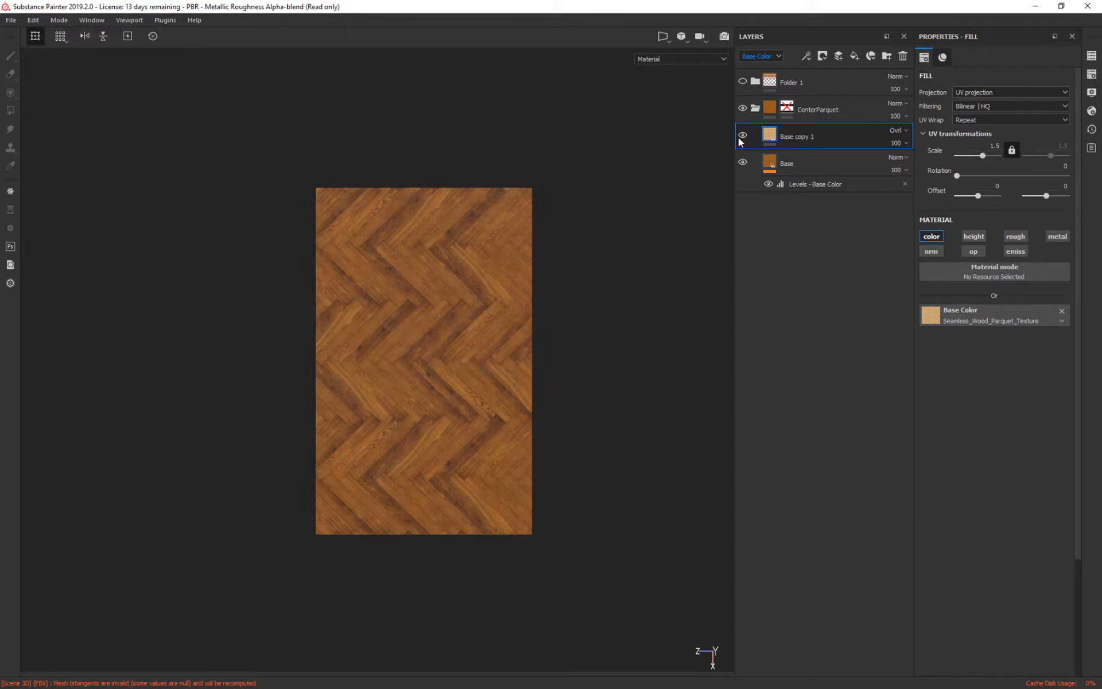
alt+drag(532, 519, 649, 497)
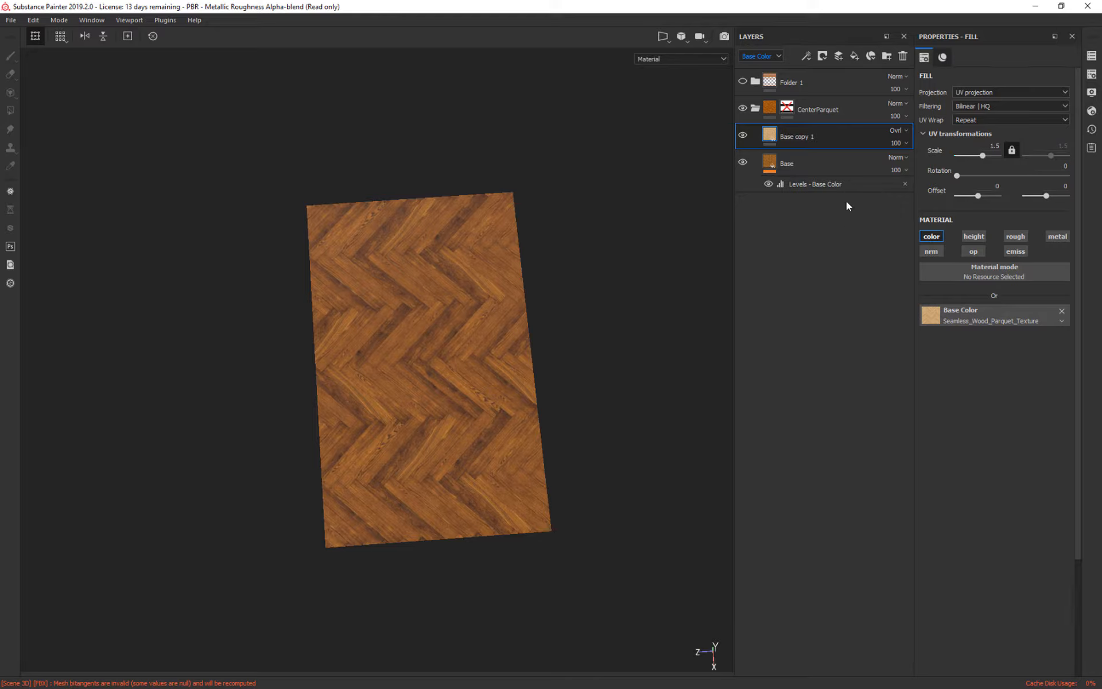
mouse_move(673, 448)
alt+mouse_down()
mouse_move(659, 317)
mouse_move(696, 457)
mouse_move(657, 386)
mouse_move(657, 456)
alt+mouse_up()
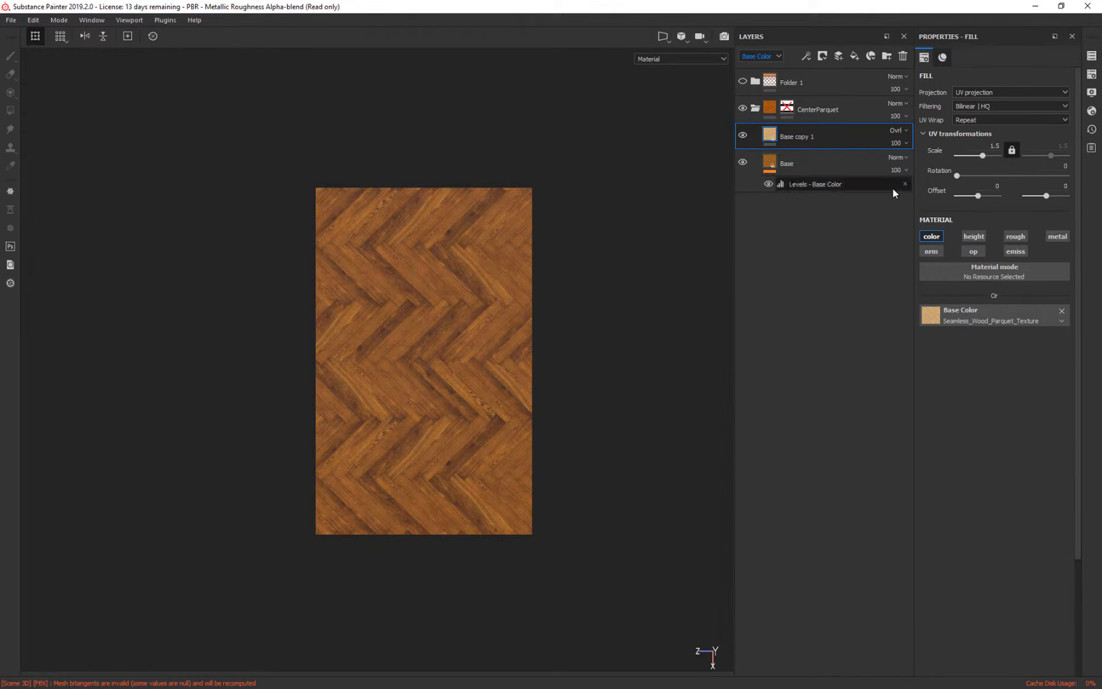
drag(983, 157, 984, 156)
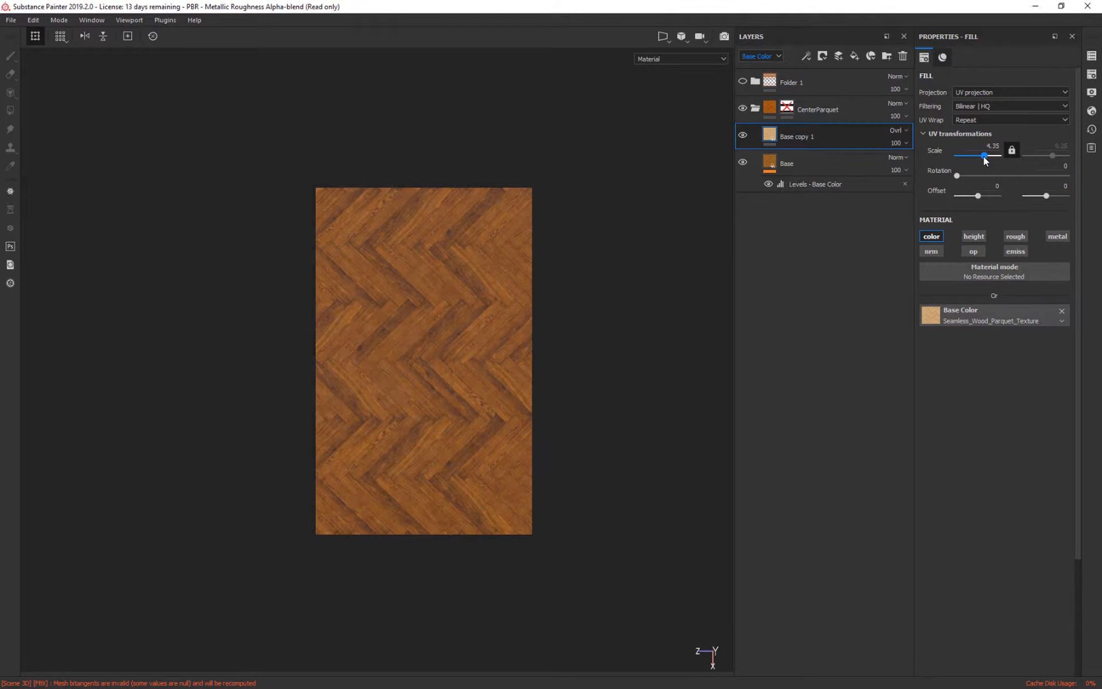
Hide Base copy 1 and set the Base layer's UV scale to 3.
click(743, 135)
click(827, 164)
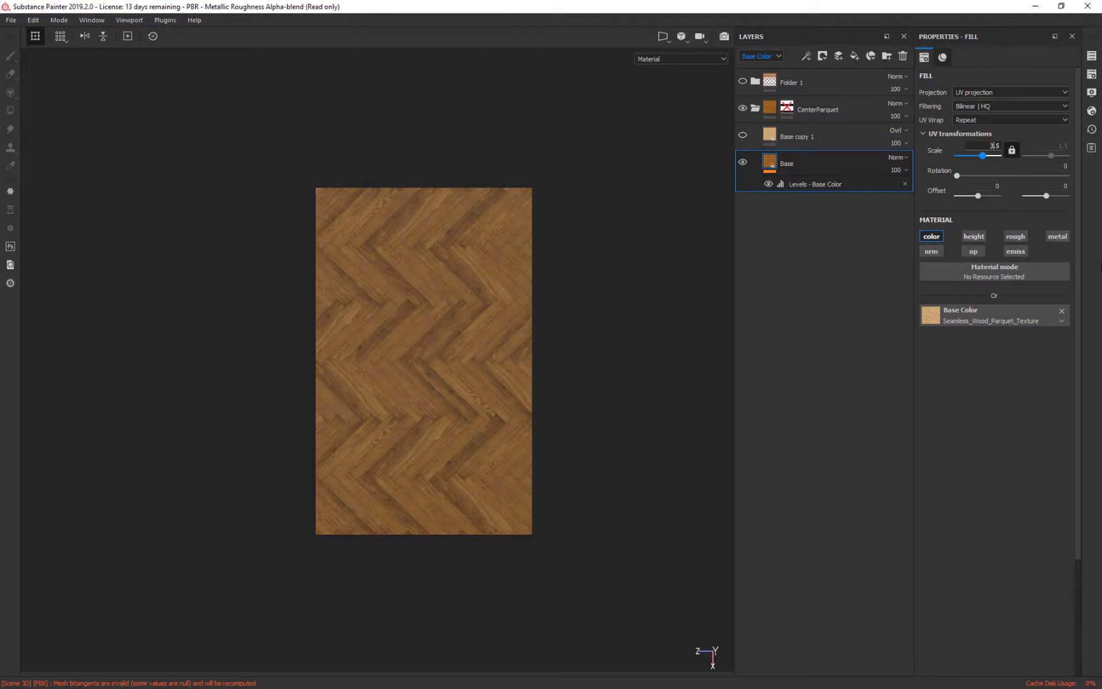
key(BackSpace)
key(BackSpace)
key(Return)
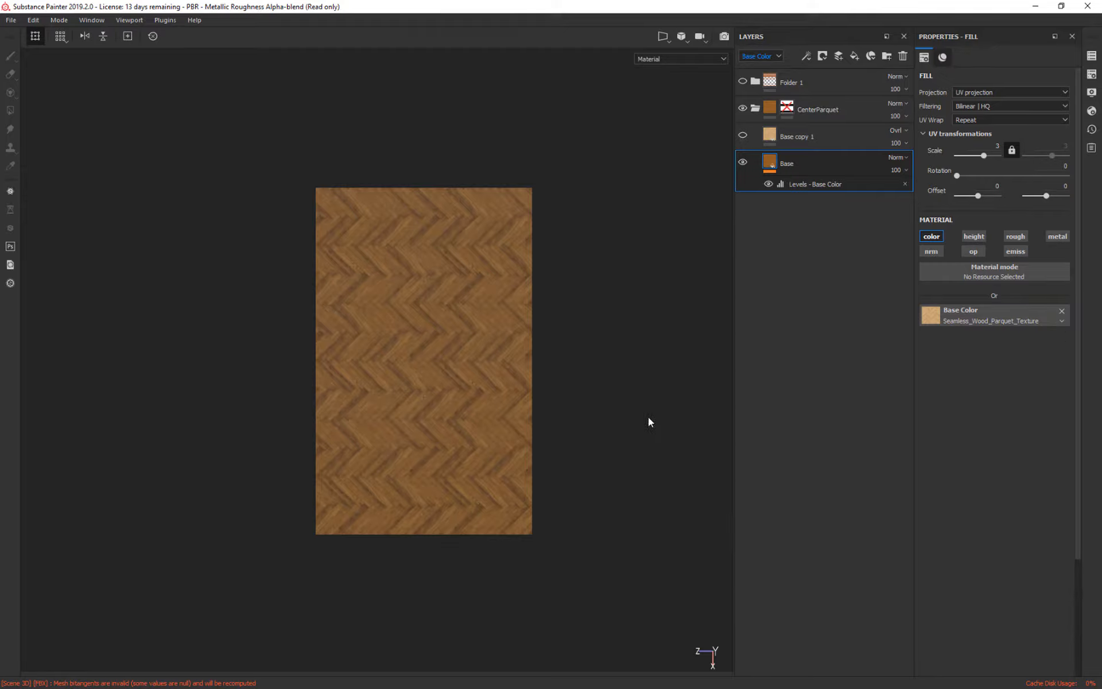
Set the UV rotation of the Base layer's parquet texture to 90 degrees.
mouse_move(579, 443)
alt+mouse_down()
mouse_move(568, 295)
mouse_move(570, 413)
mouse_move(593, 426)
mouse_move(578, 426)
alt+mouse_up()
click(1067, 172)
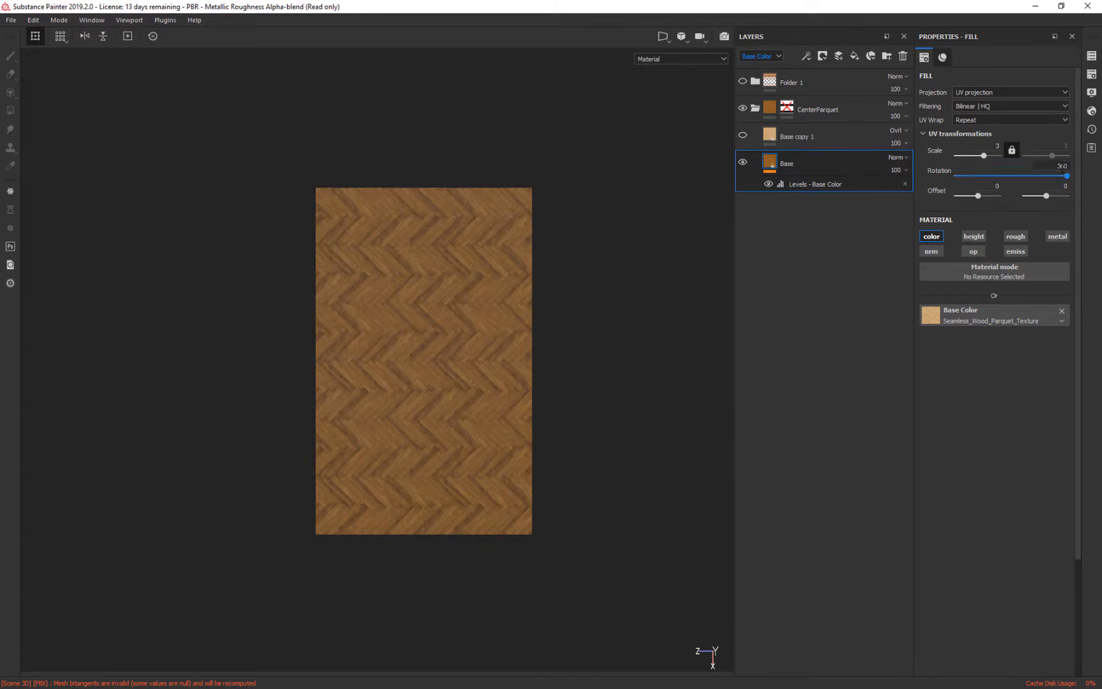
double_click(1061, 166)
text(90)
key(Return)
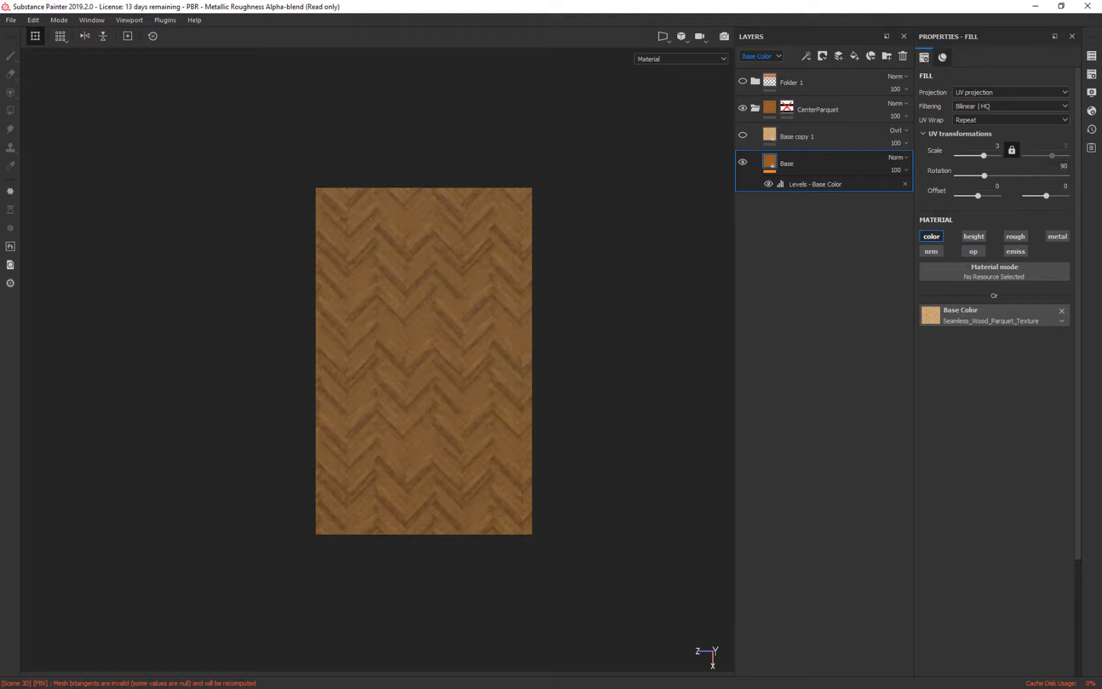
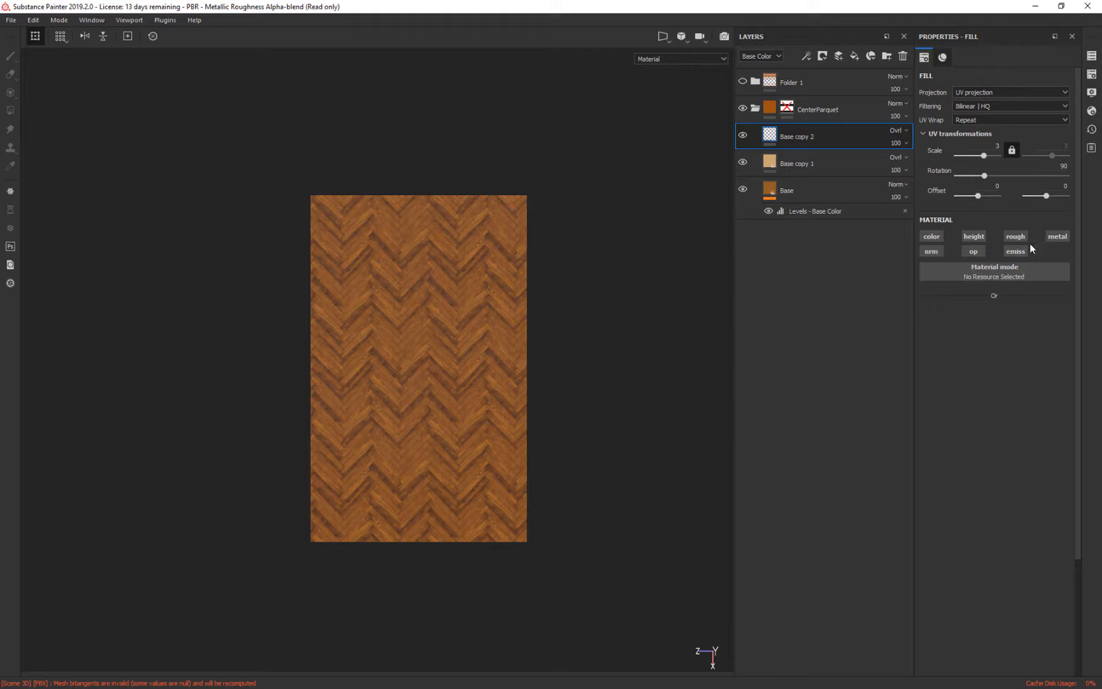
Enable only the normal channel in the fill of Base copy 2.
click(931, 251)
alt+middle_drag(662, 411, 617, 488)
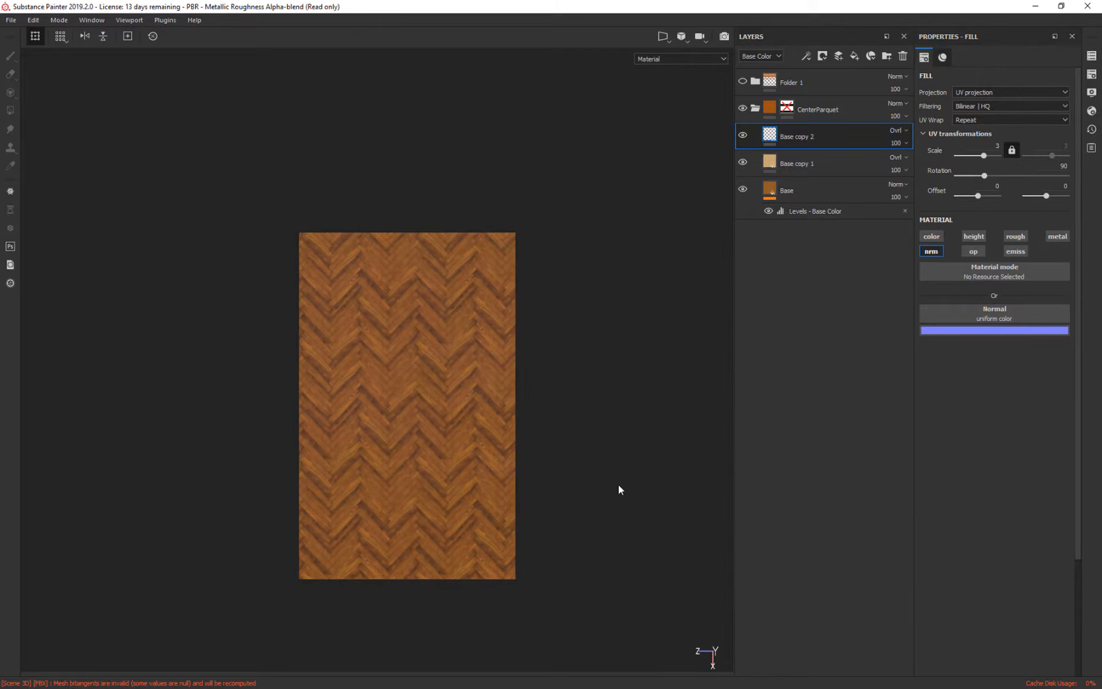
alt+drag(617, 487, 603, 367)
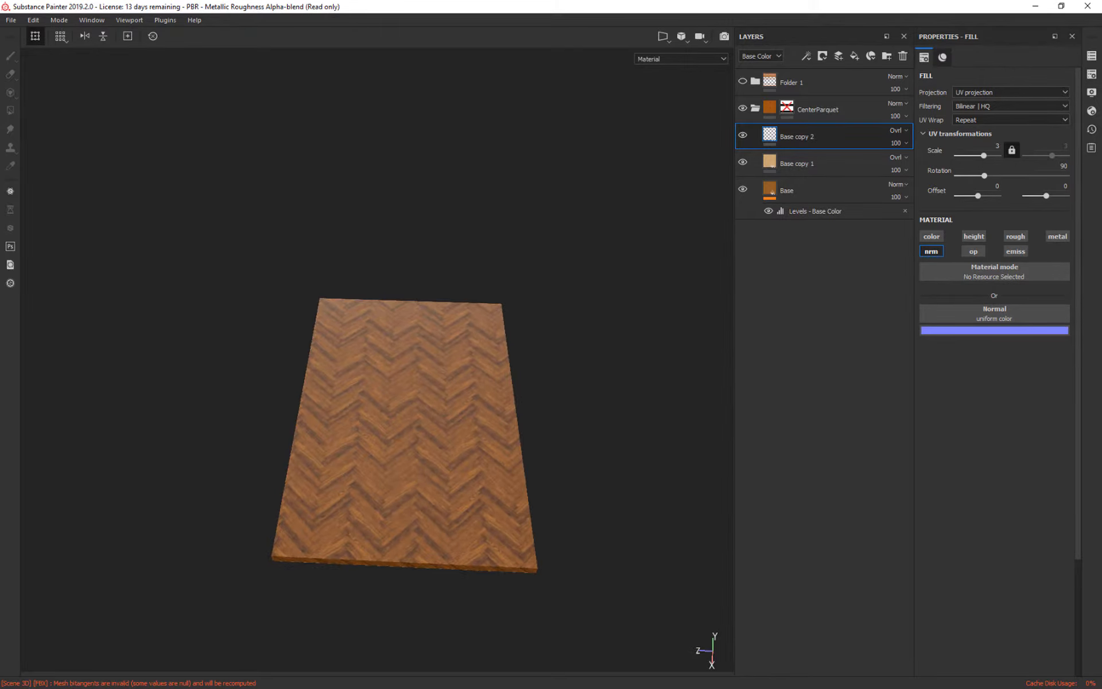
click(705, 42)
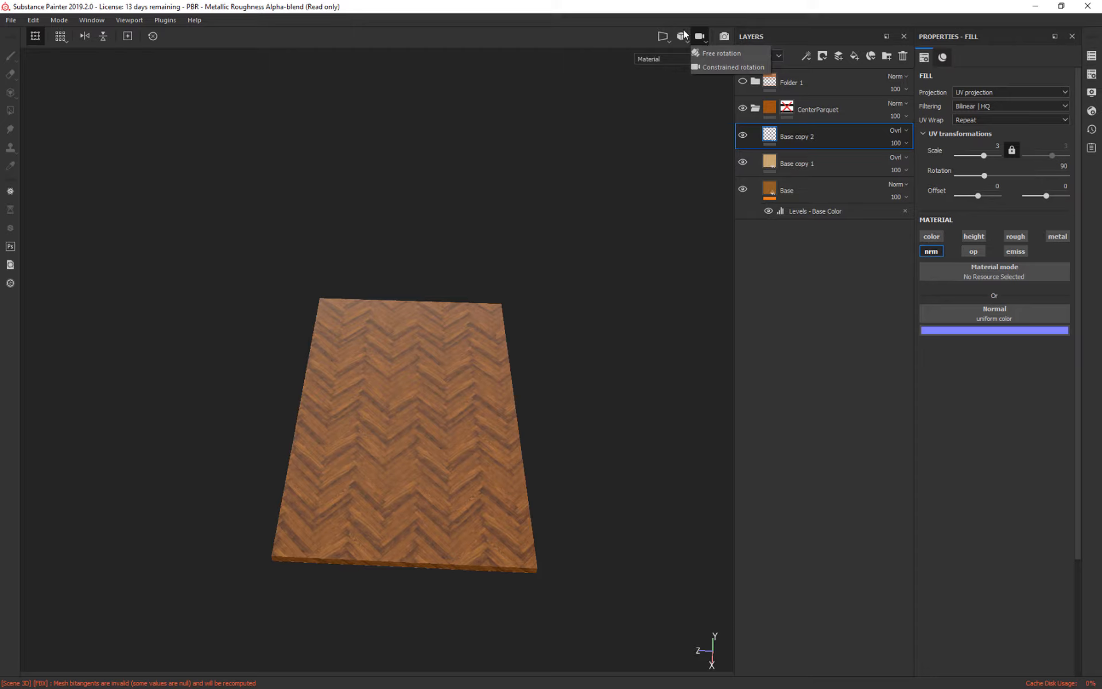
click(685, 39)
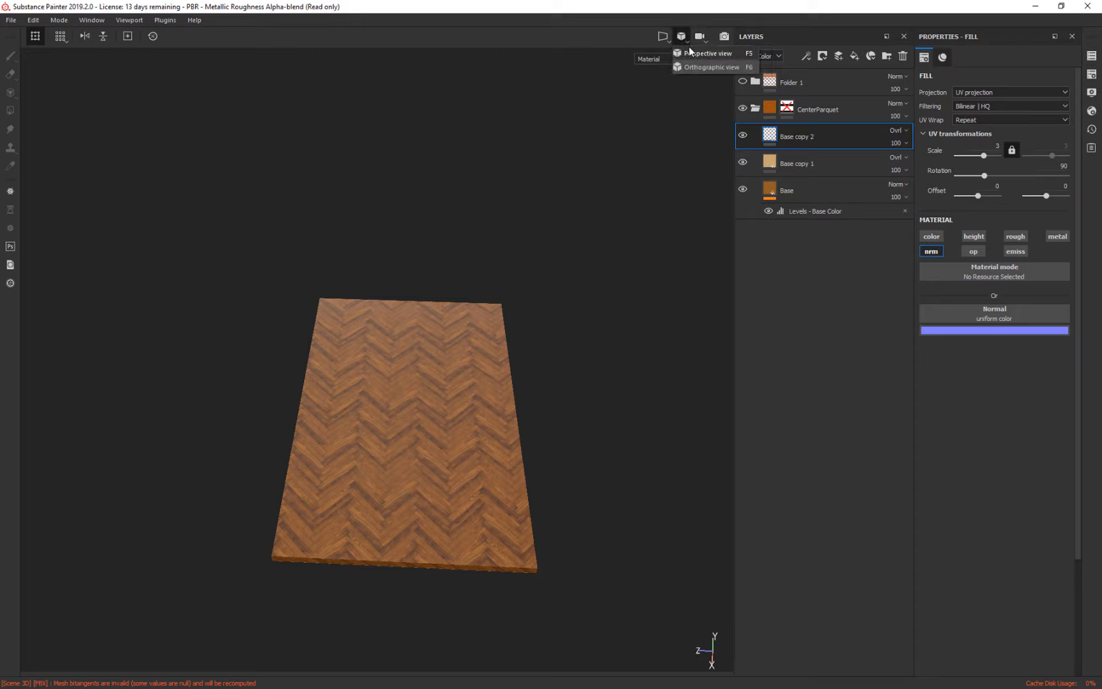
click(717, 140)
alt+drag(662, 295, 679, 264)
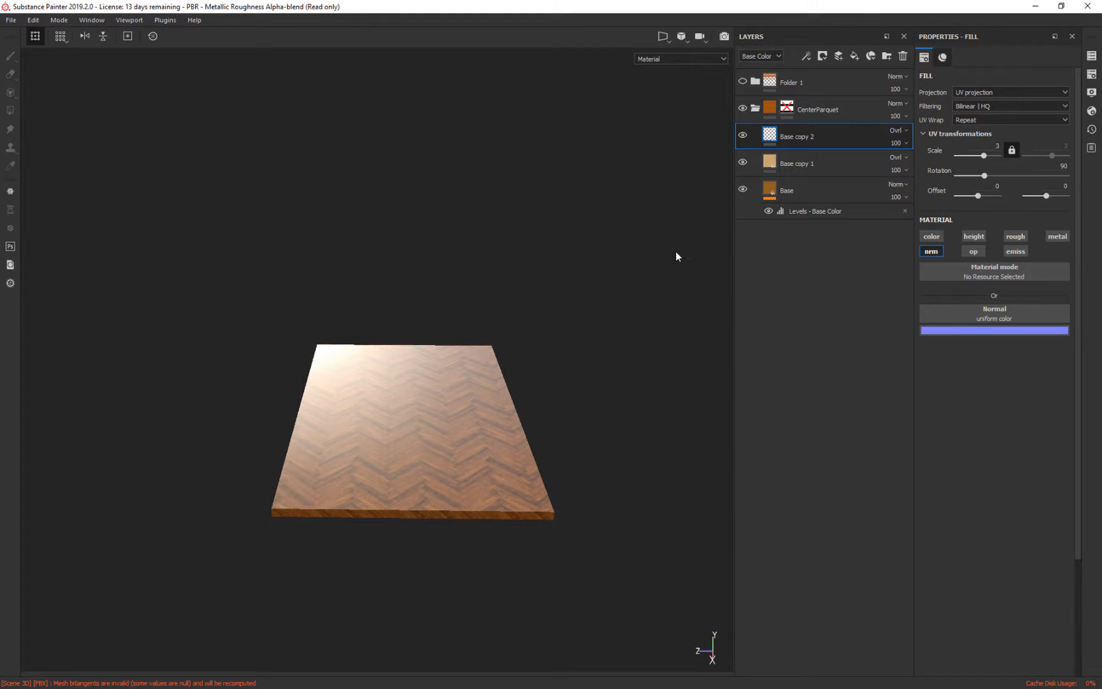
Rotate the environment lighting to reduce the bright highlight on the parquet floor.
right_click(676, 252)
right_click(537, 175)
key(shift)
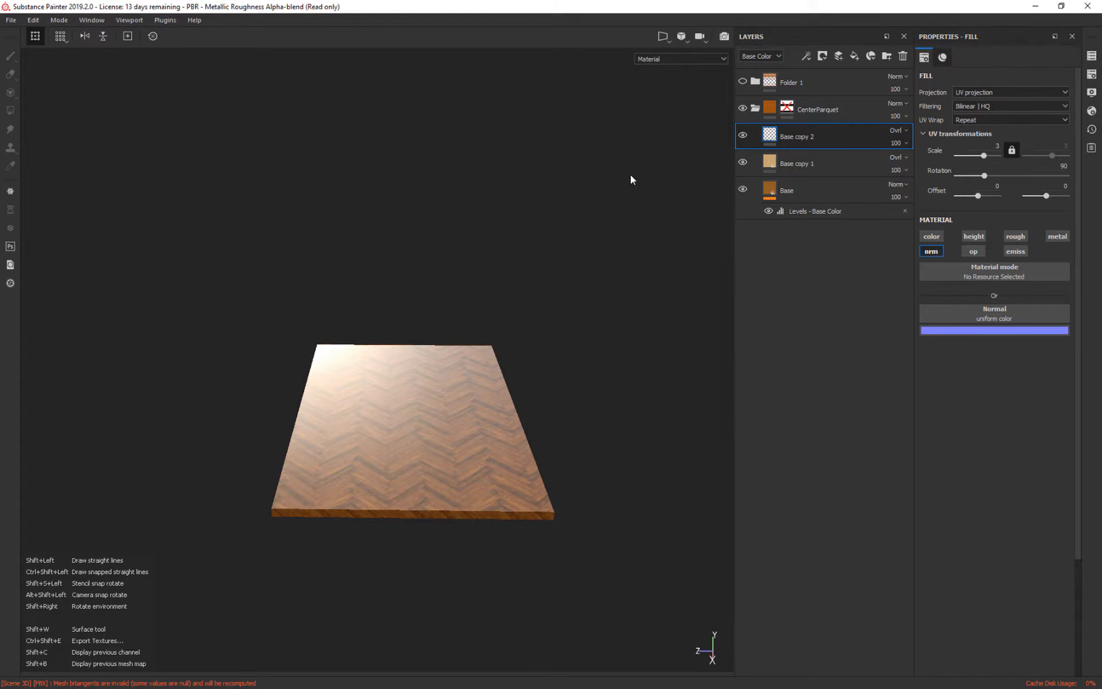
mouse_move(656, 290)
shift+right_down()
mouse_move(512, 264)
mouse_move(639, 258)
mouse_move(636, 287)
mouse_move(673, 290)
shift+right_up()
alt+drag(674, 290, 655, 266)
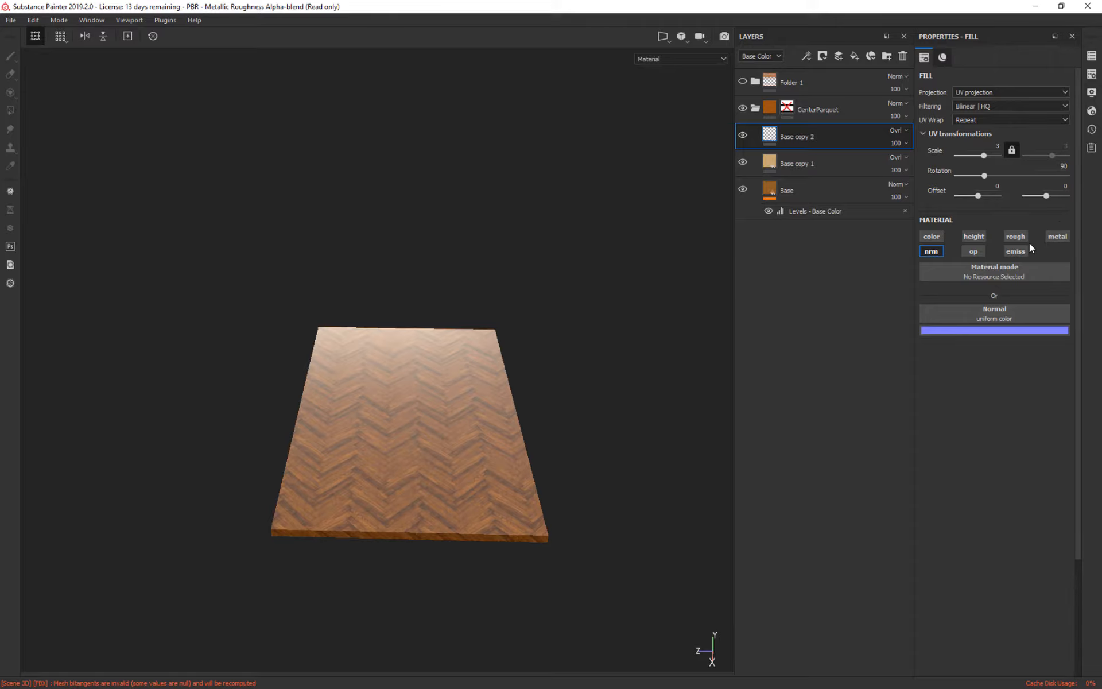
Rename the Base copy 2 layer to normal.
double_click(820, 143)
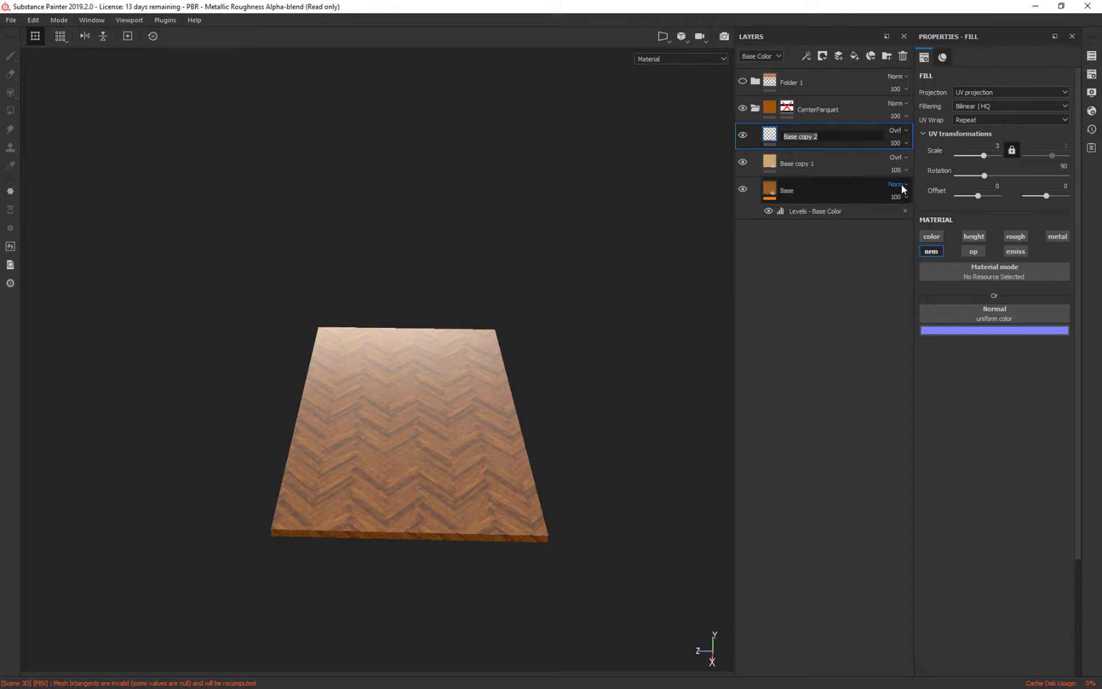
text(normal)
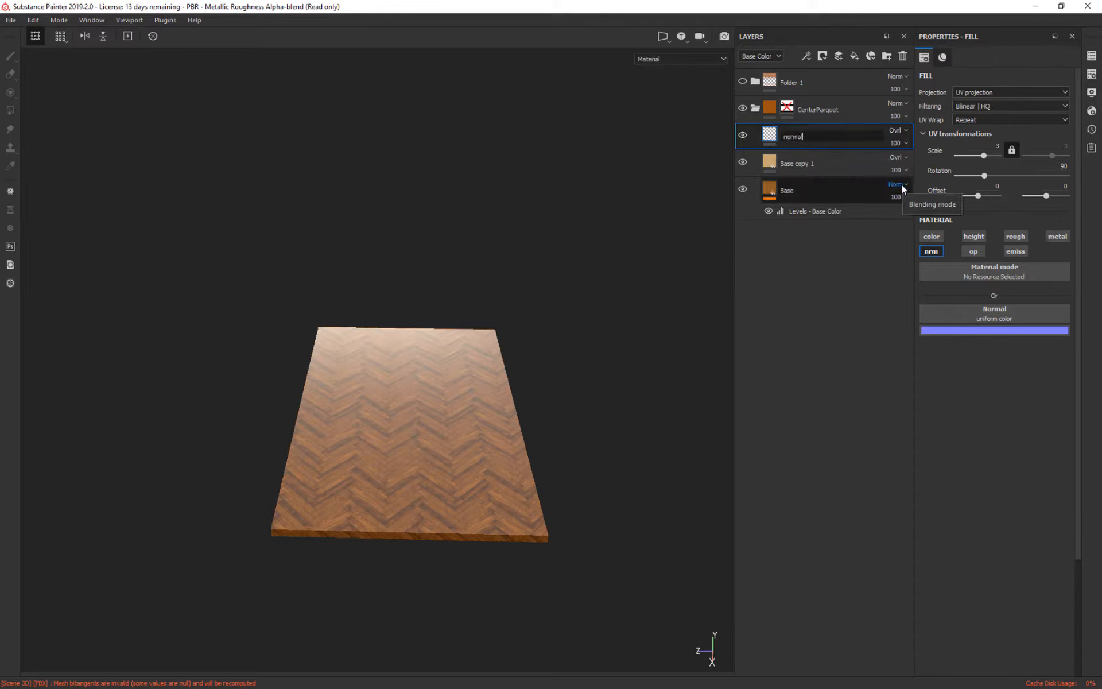
key(Return)
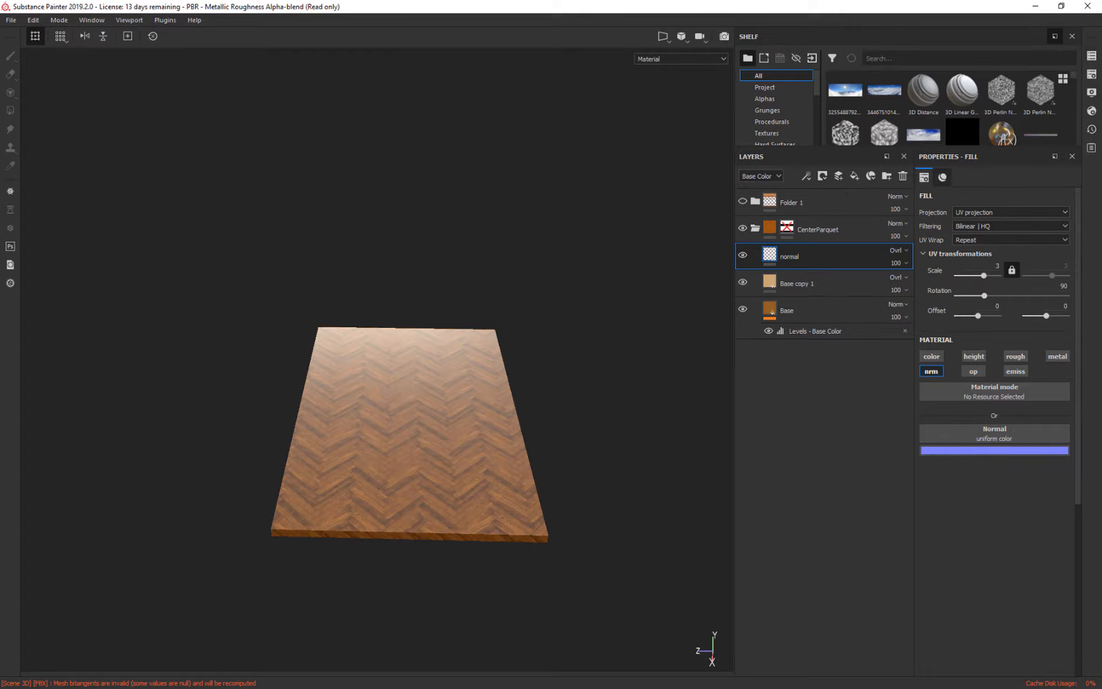
Assign the Seamless_Wood_Parquet_Texture_NORMAL map to the normal layer's fill and inspect the relief on the floor.
mouse_move(473, 119)
mouse_down()
mouse_move(414, 81)
mouse_move(422, 175)
mouse_move(515, 76)
mouse_move(842, 41)
mouse_move(432, 143)
mouse_move(428, 169)
mouse_move(957, 14)
mouse_move(856, 101)
mouse_move(755, 85)
mouse_move(866, 70)
mouse_move(844, 87)
mouse_move(844, 44)
mouse_move(423, 119)
mouse_move(459, 120)
mouse_up()
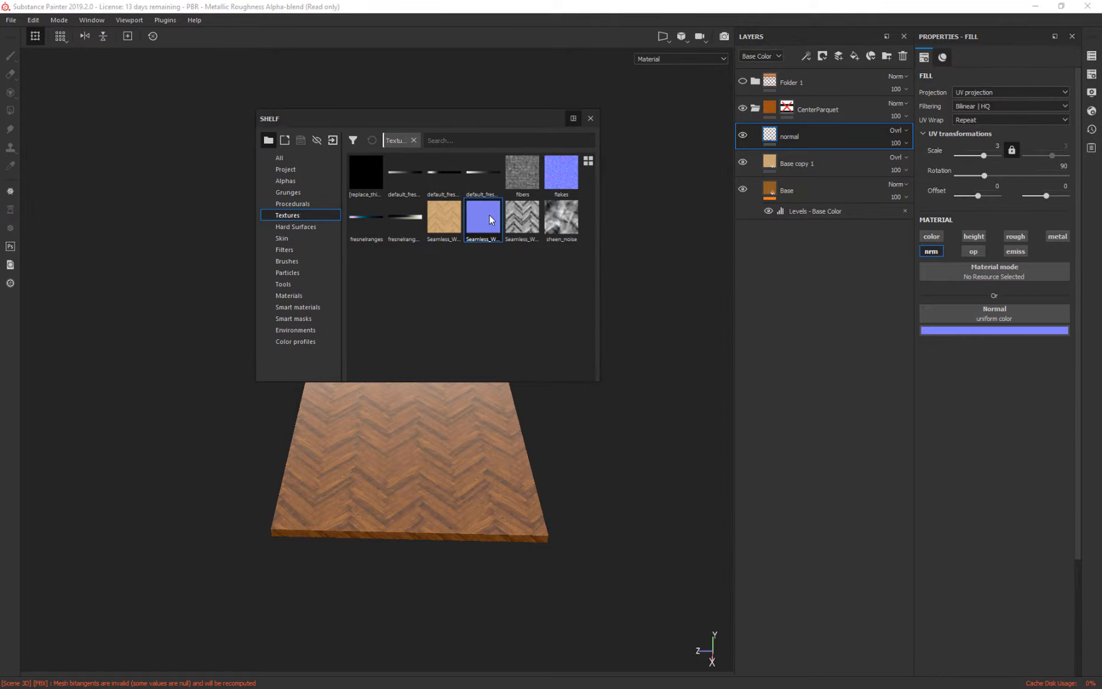
drag(489, 218, 925, 304)
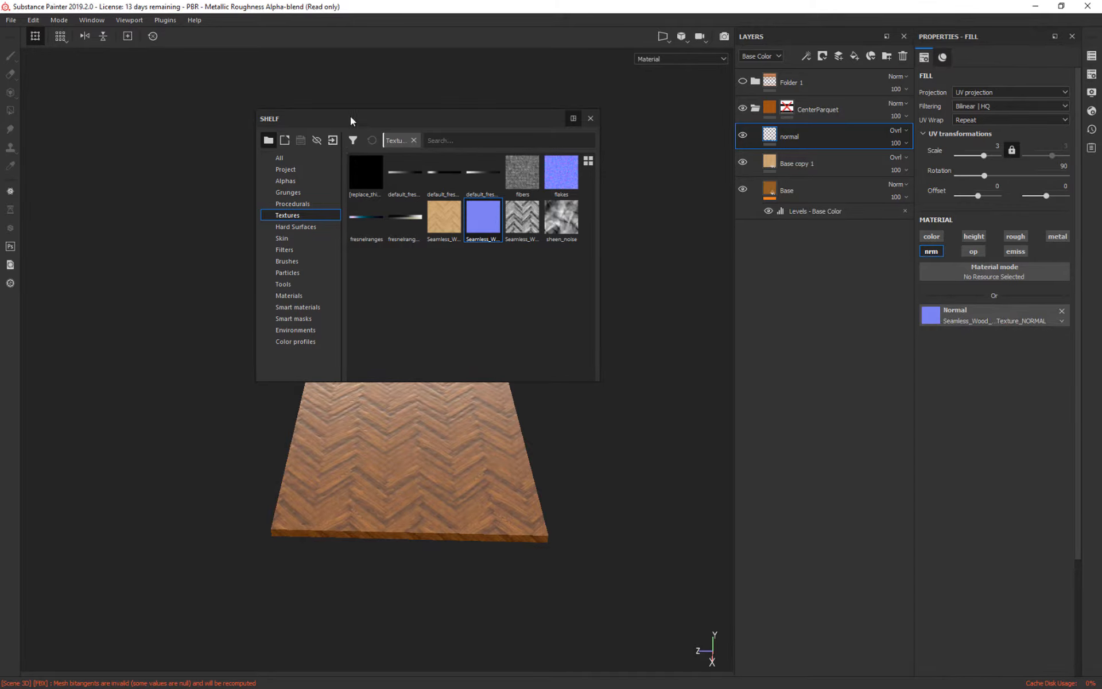
drag(412, 128, 559, 83)
alt+drag(612, 413, 568, 456)
alt+right_drag(551, 406, 635, 669)
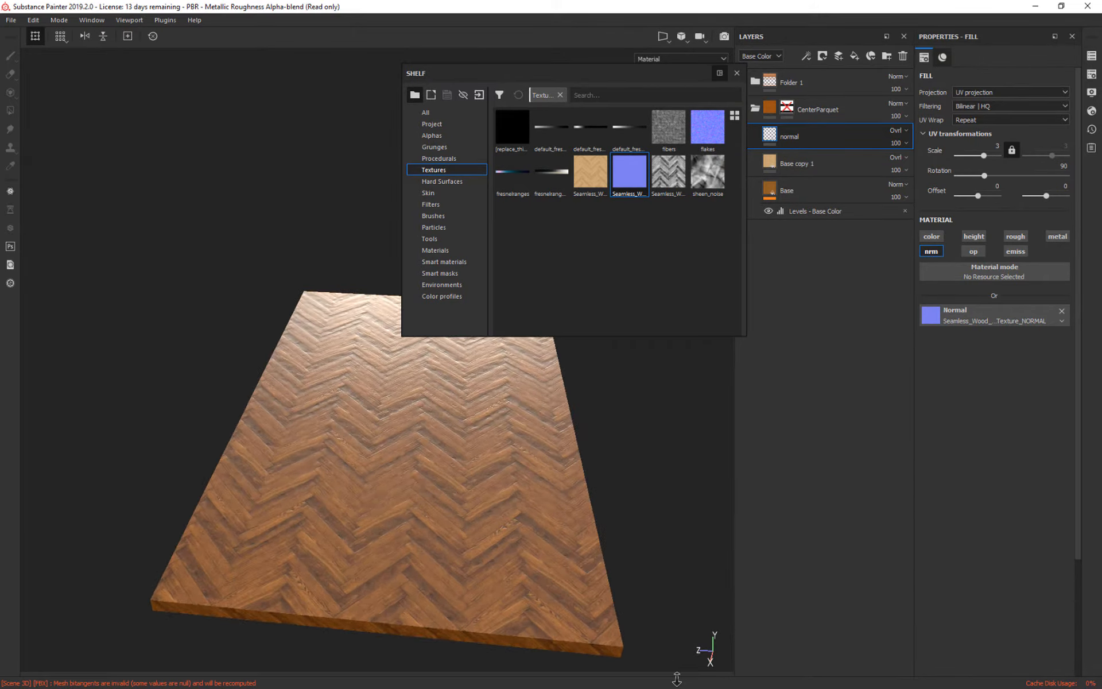
mouse_move(660, 482)
alt+mouse_down()
mouse_move(655, 467)
mouse_move(666, 522)
mouse_move(652, 455)
mouse_move(667, 475)
mouse_move(659, 499)
mouse_move(662, 477)
alt+mouse_up()
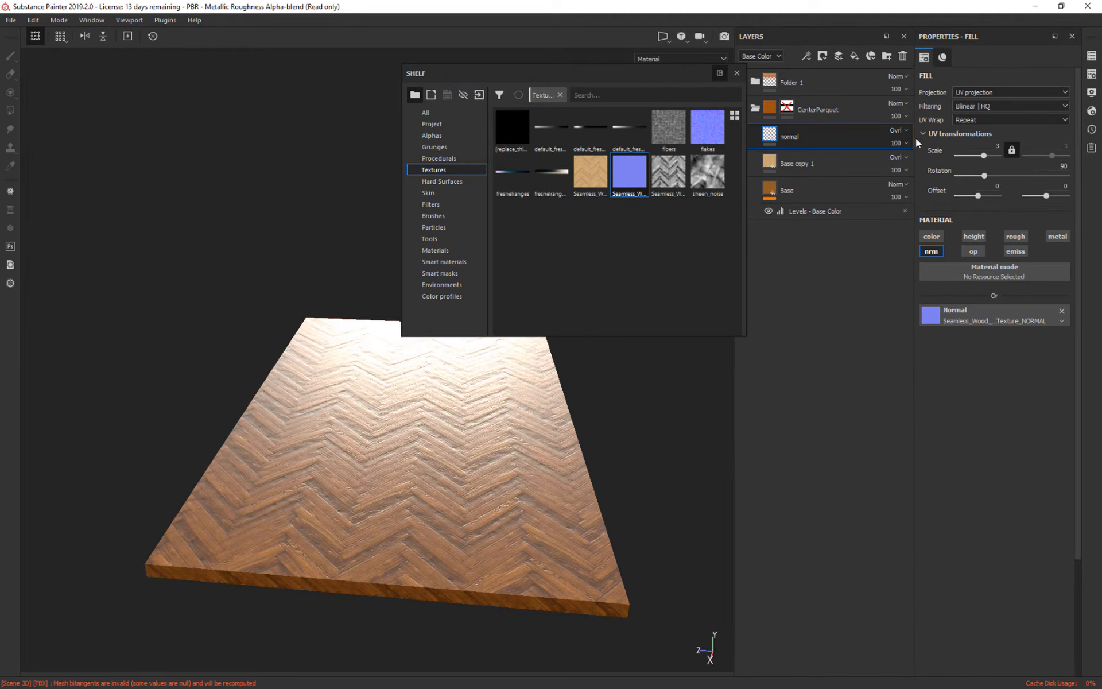
Set the normal layer's blending mode to Normal for the Base Color channel.
click(897, 145)
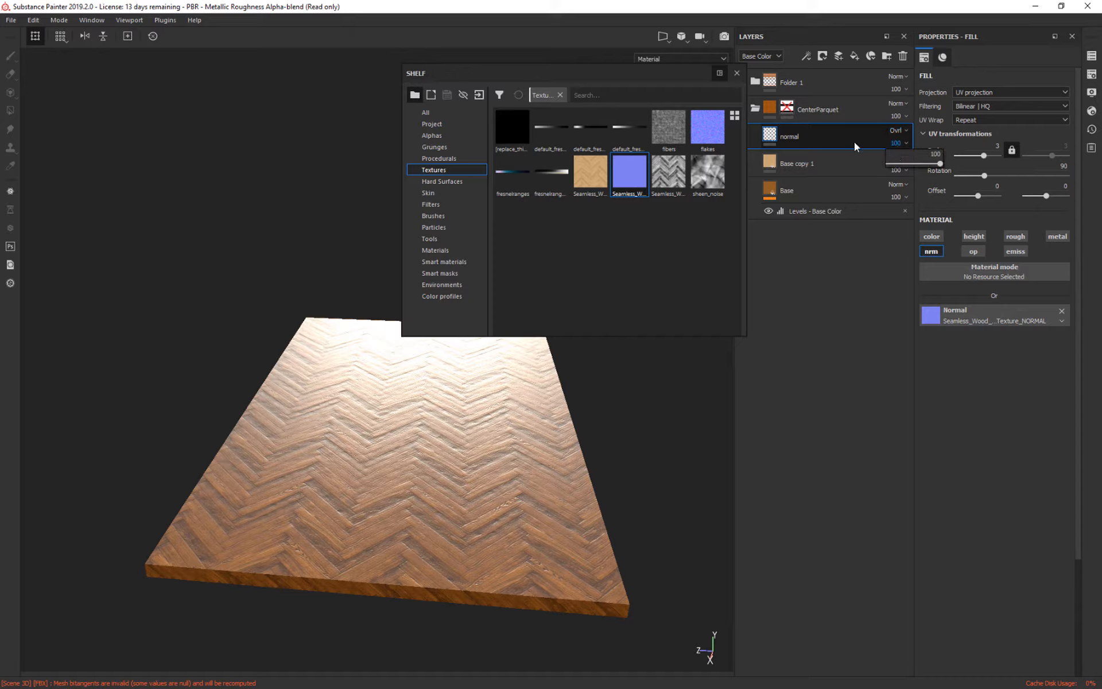
click(905, 132)
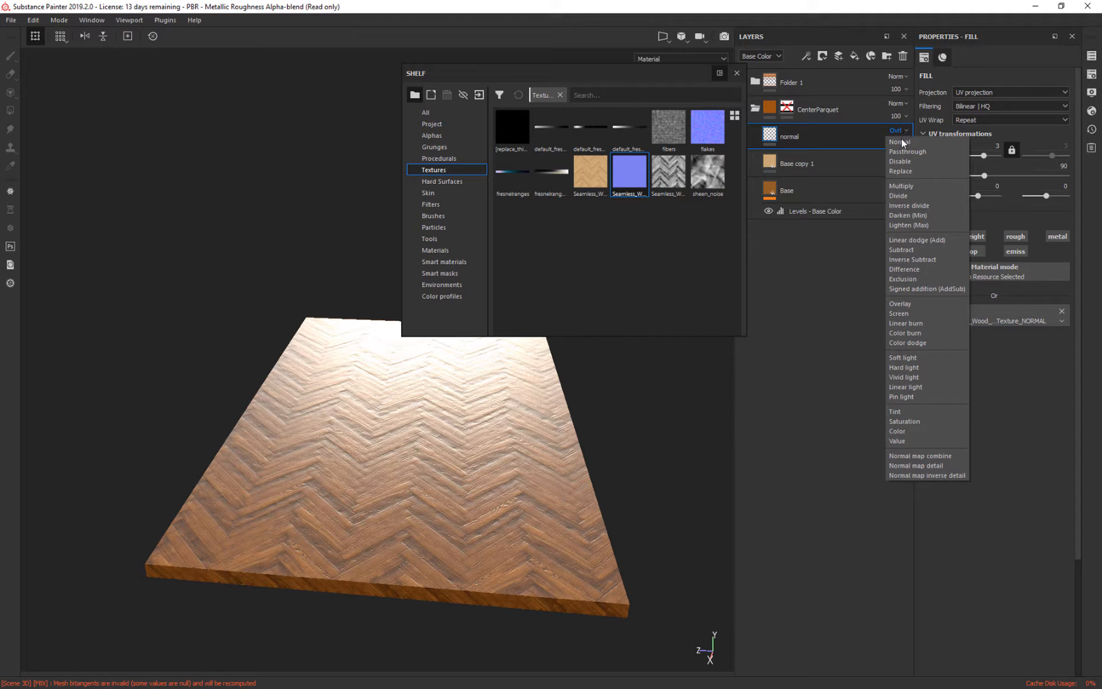
click(900, 141)
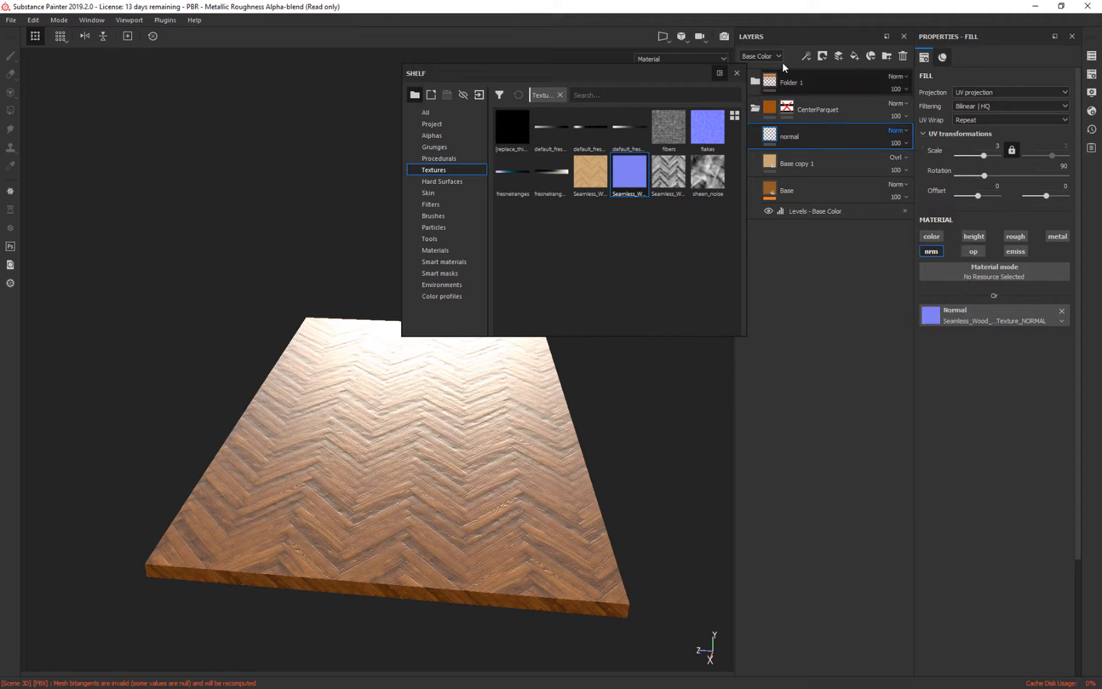
Try the Normal blending mode on the normal layer for the Normal channel.
click(775, 55)
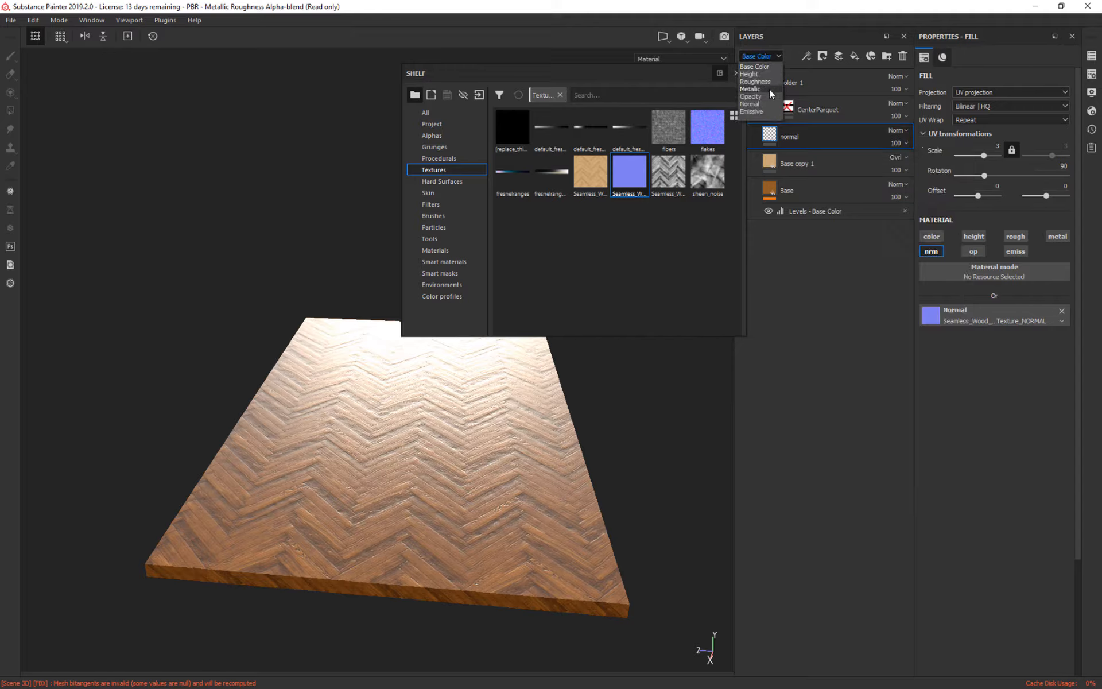
click(751, 104)
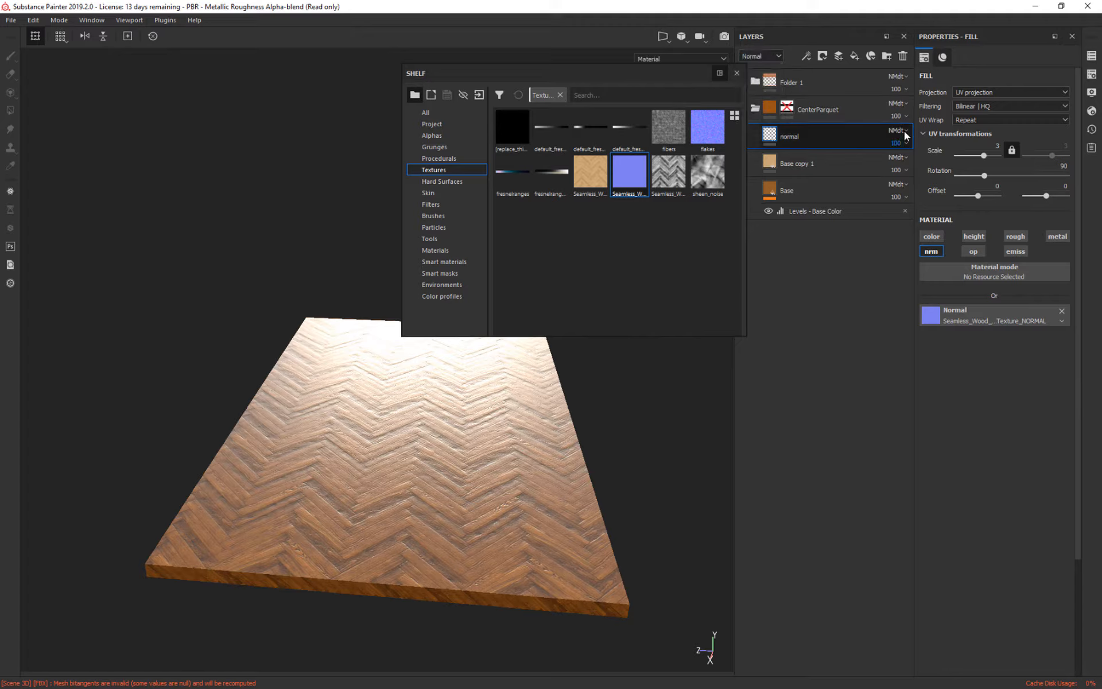
click(906, 136)
click(900, 141)
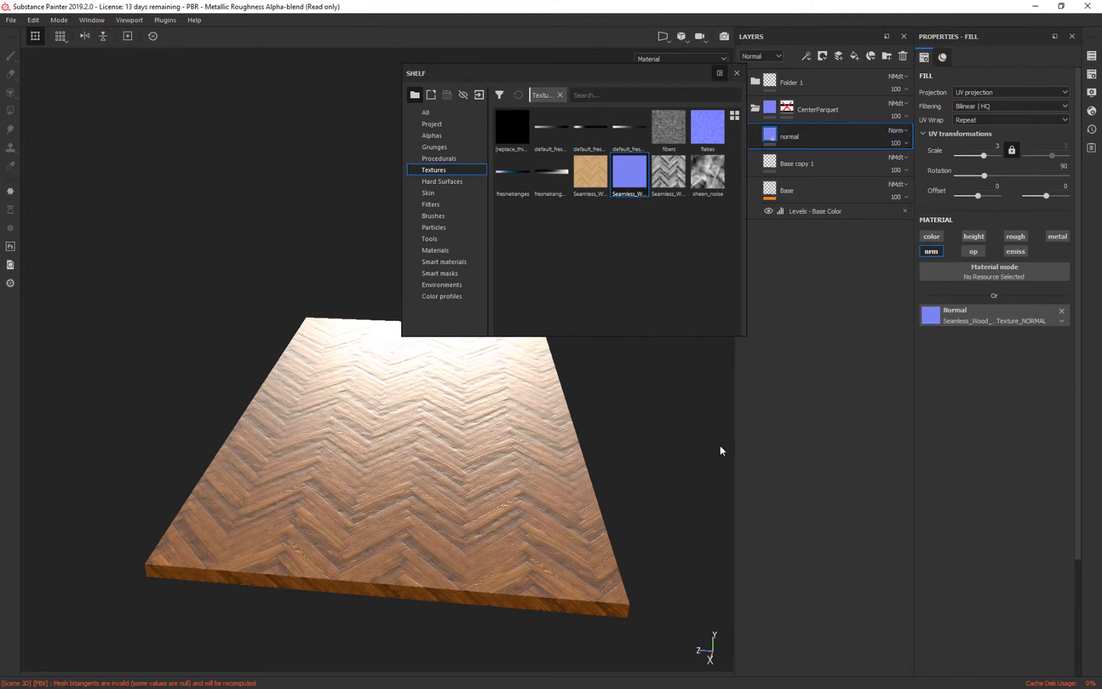
click(899, 131)
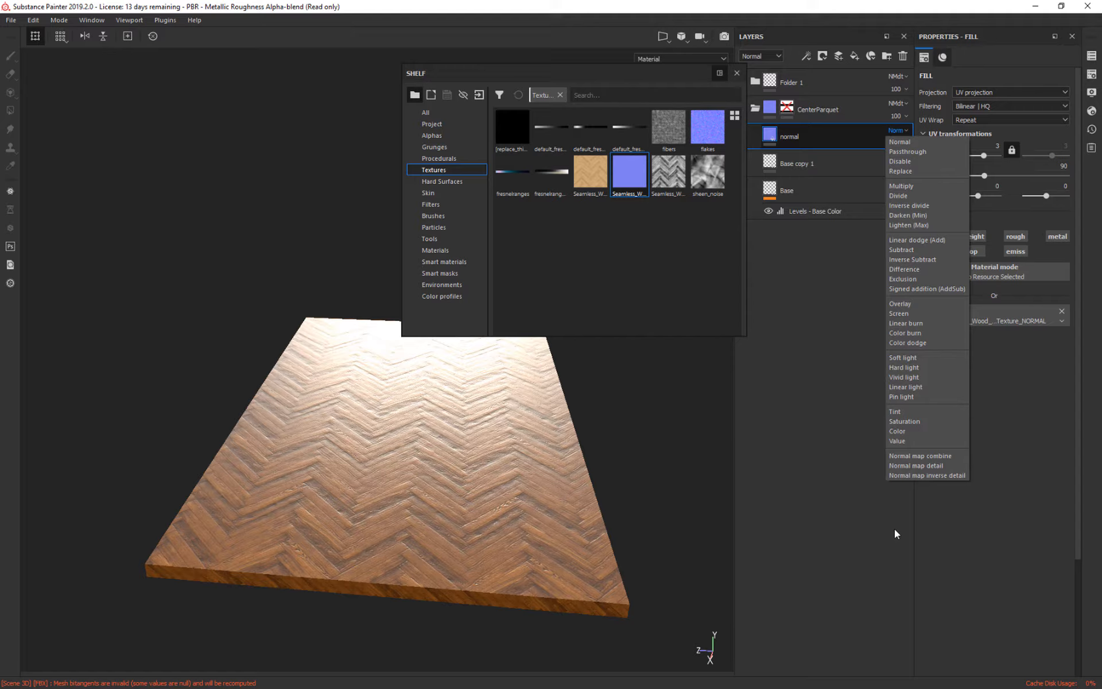
click(849, 384)
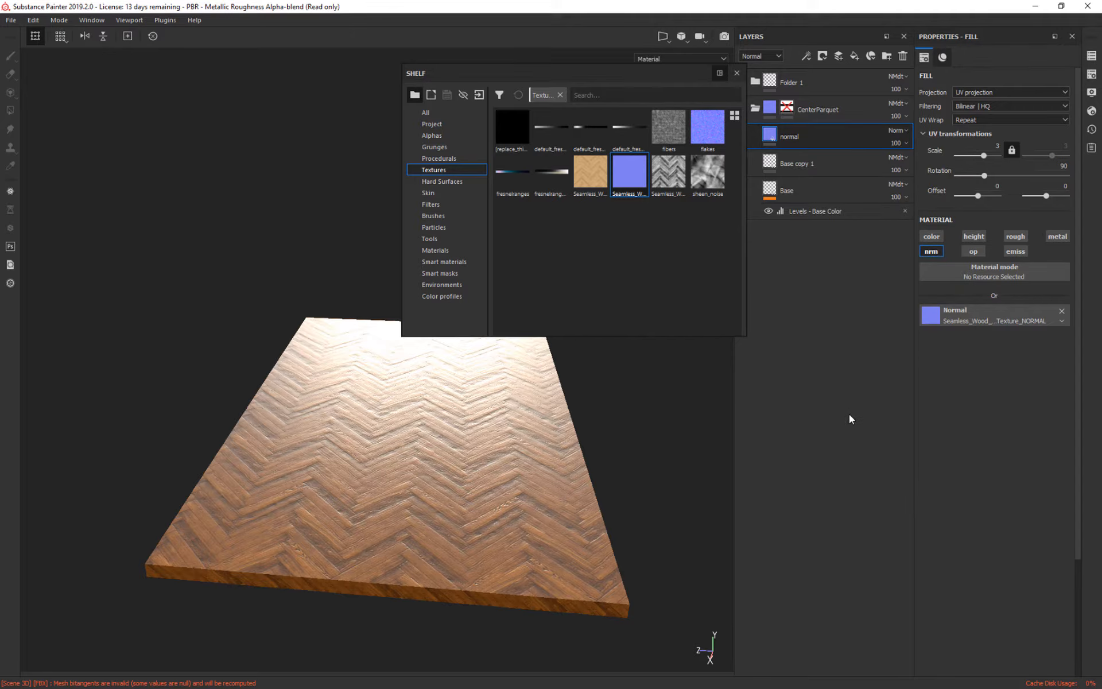
click(891, 132)
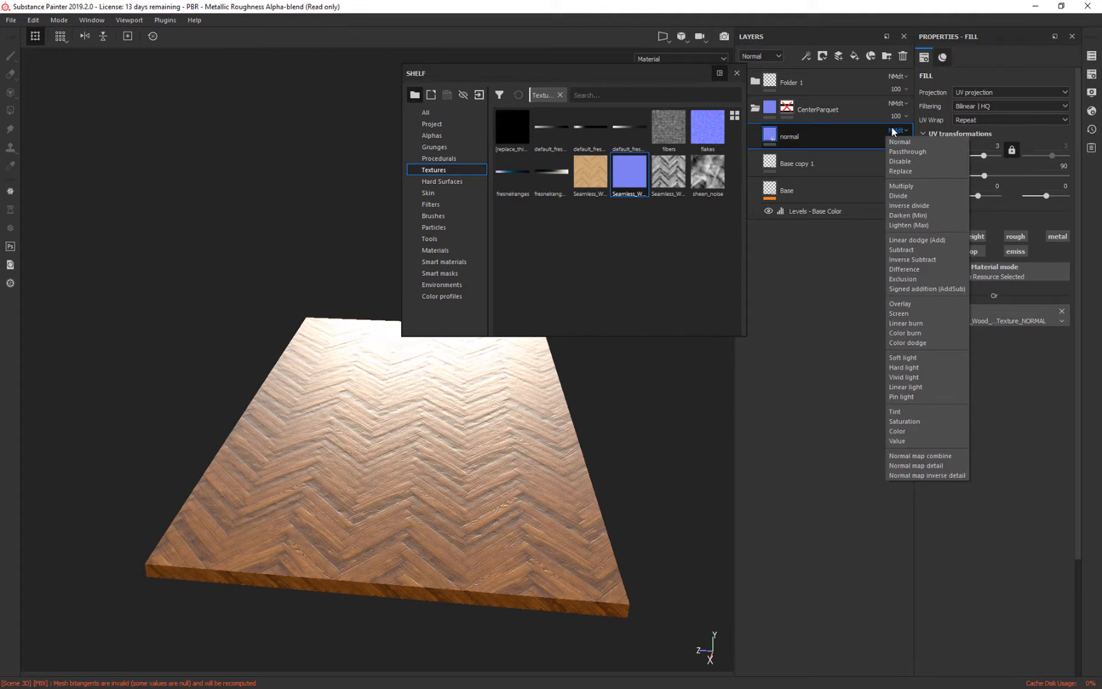
click(800, 341)
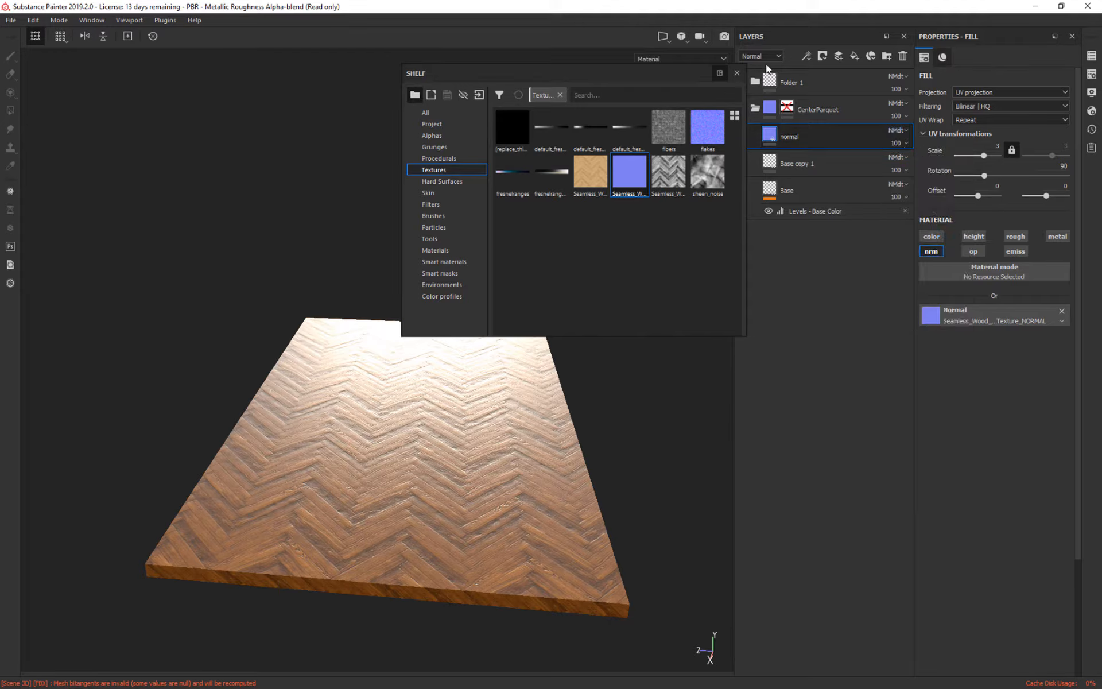
Set the normal layer's opacity to 23 for the Base Color channel.
click(760, 56)
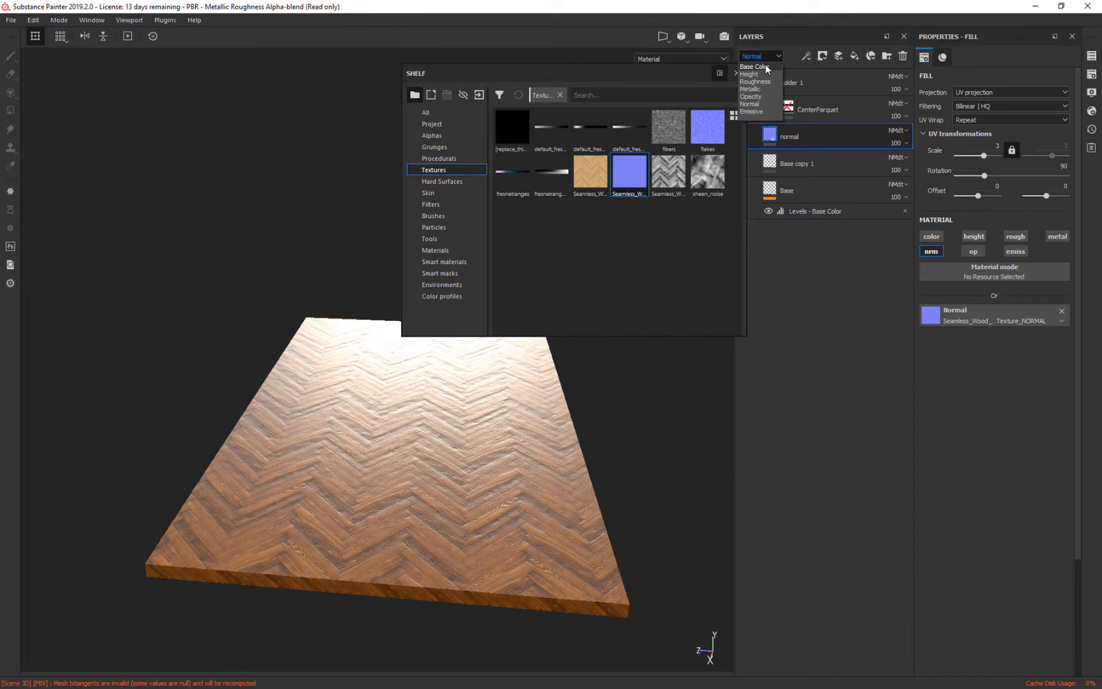
click(766, 66)
click(905, 142)
drag(916, 165, 899, 165)
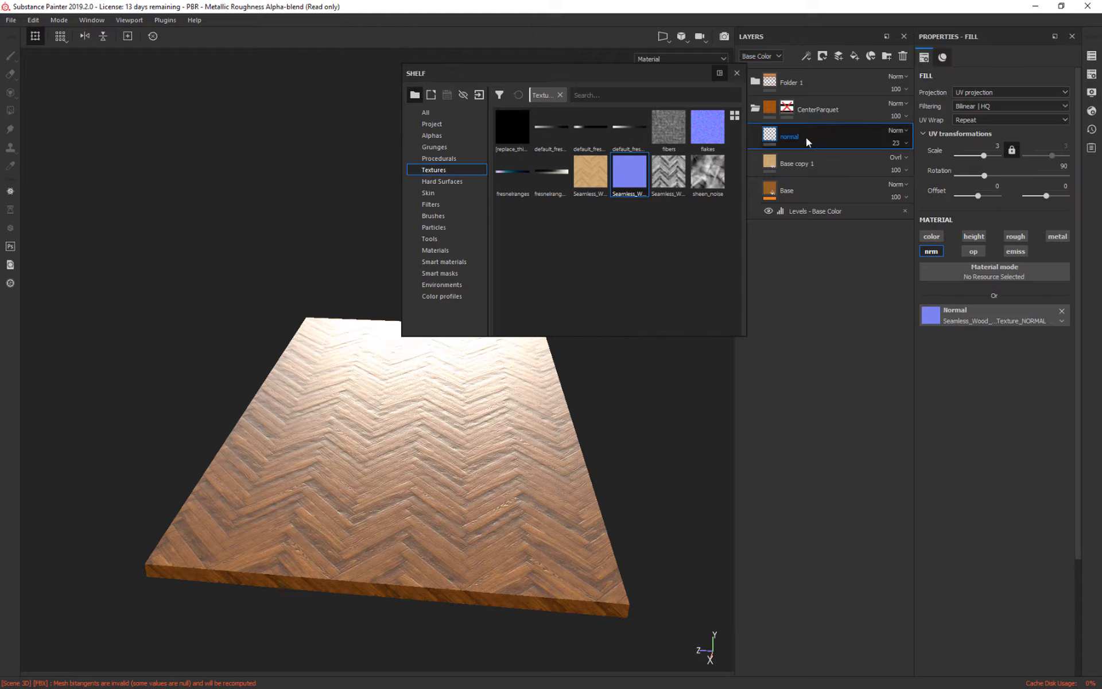
Reduce the normal layer's opacity to 65 for the Normal channel and check the softened relief.
click(773, 57)
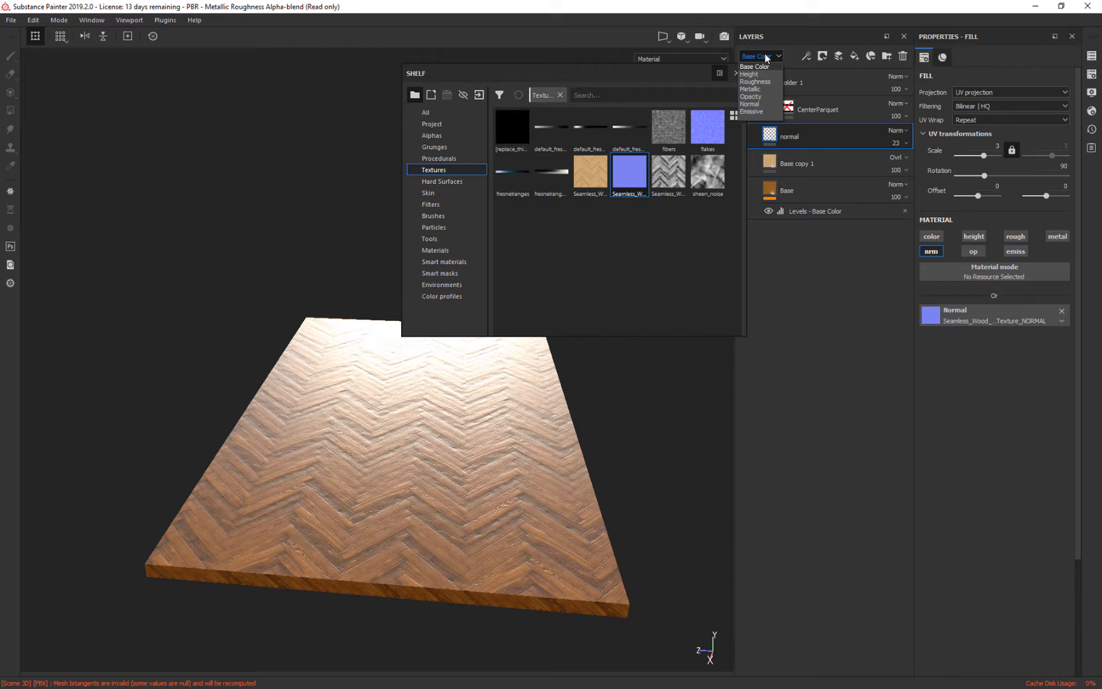
click(765, 103)
click(906, 143)
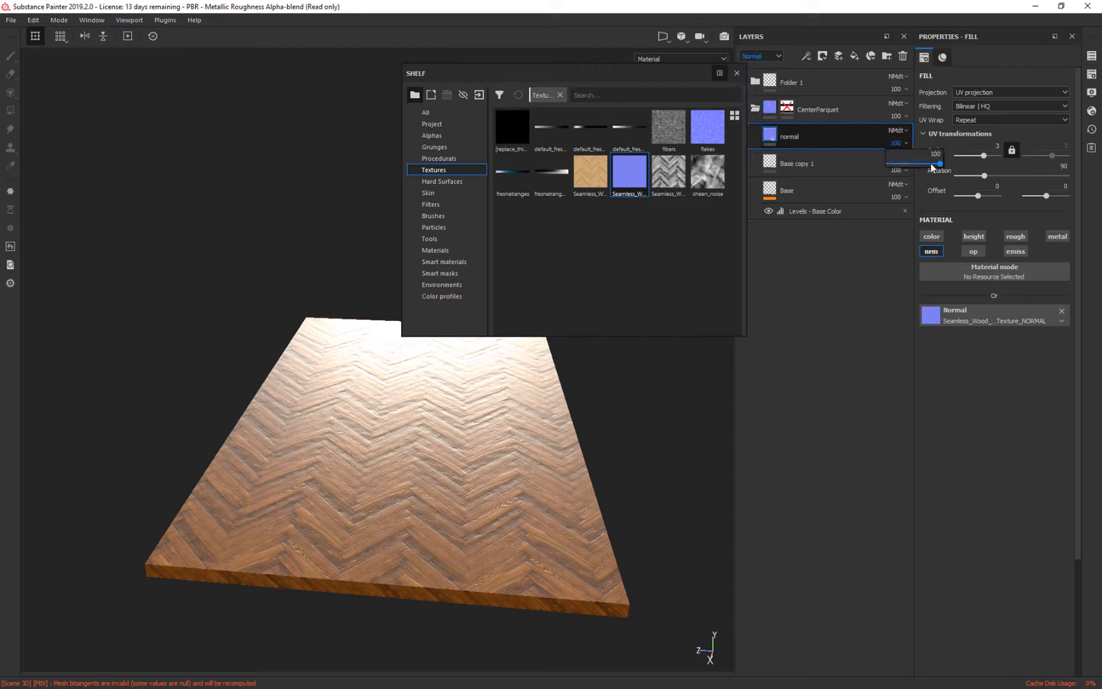
mouse_move(933, 167)
mouse_down()
mouse_move(866, 182)
mouse_move(936, 187)
mouse_up()
alt+drag(572, 487, 648, 469)
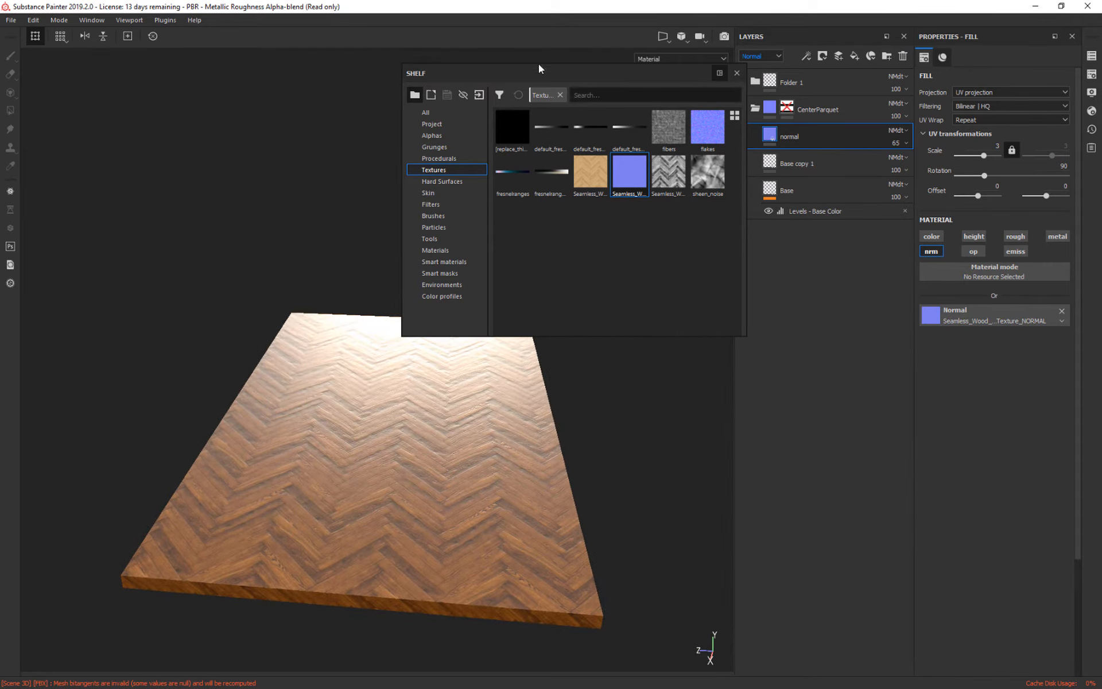
Close and reopen the shelf, and dock it beneath the 3D viewport.
click(737, 72)
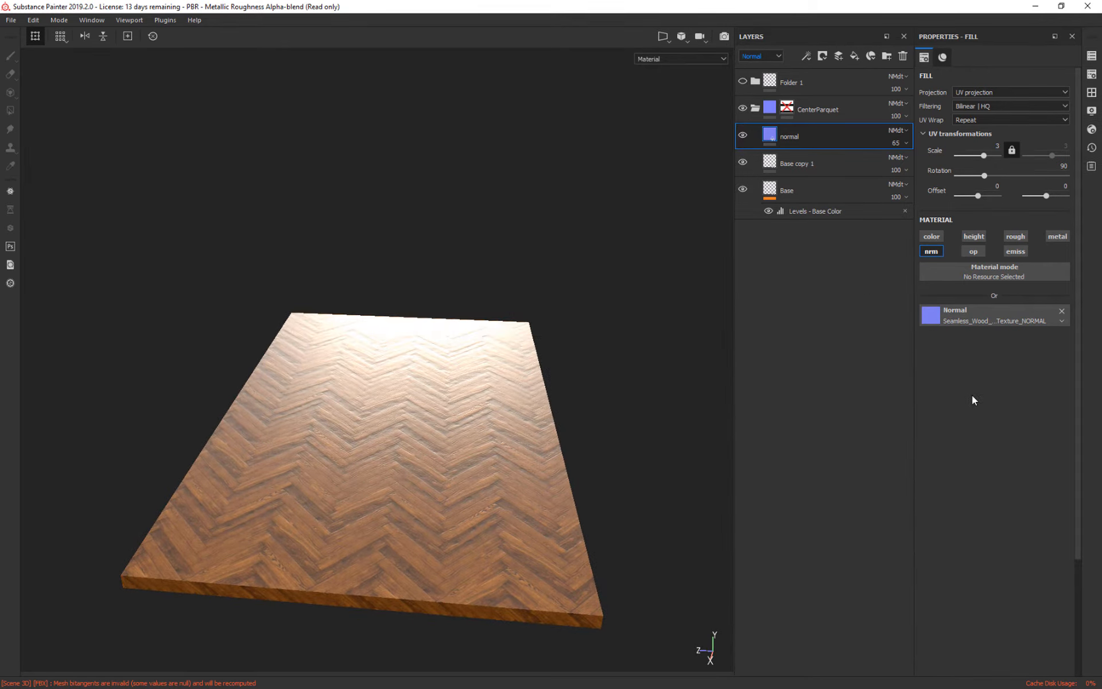
click(1092, 113)
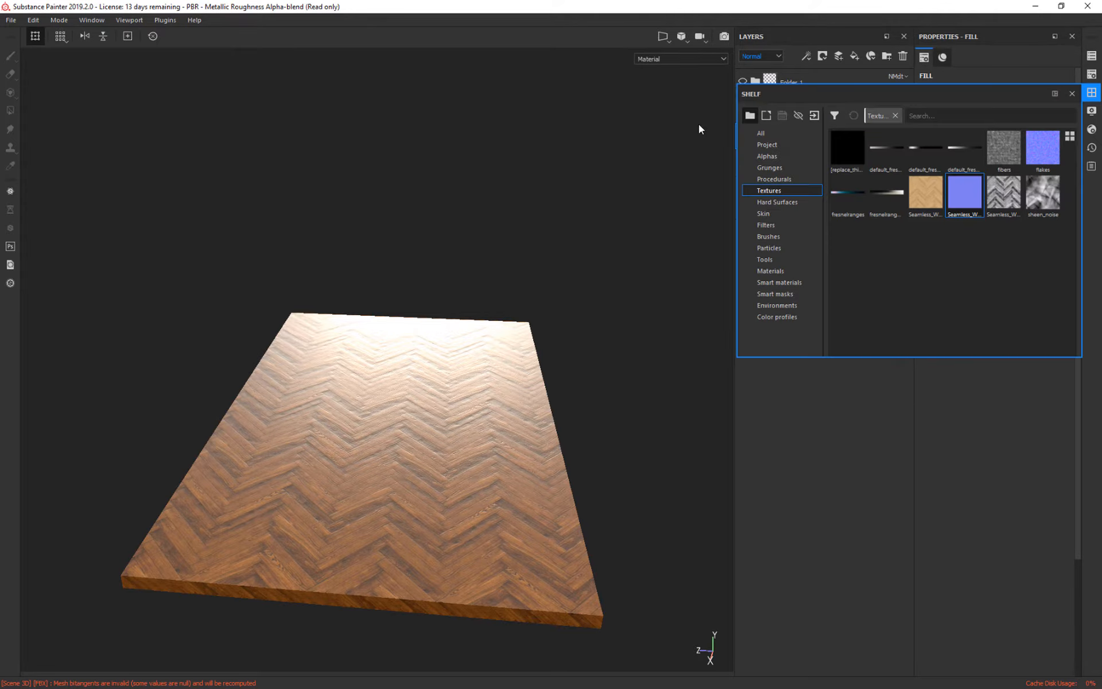
drag(917, 86, 249, 103)
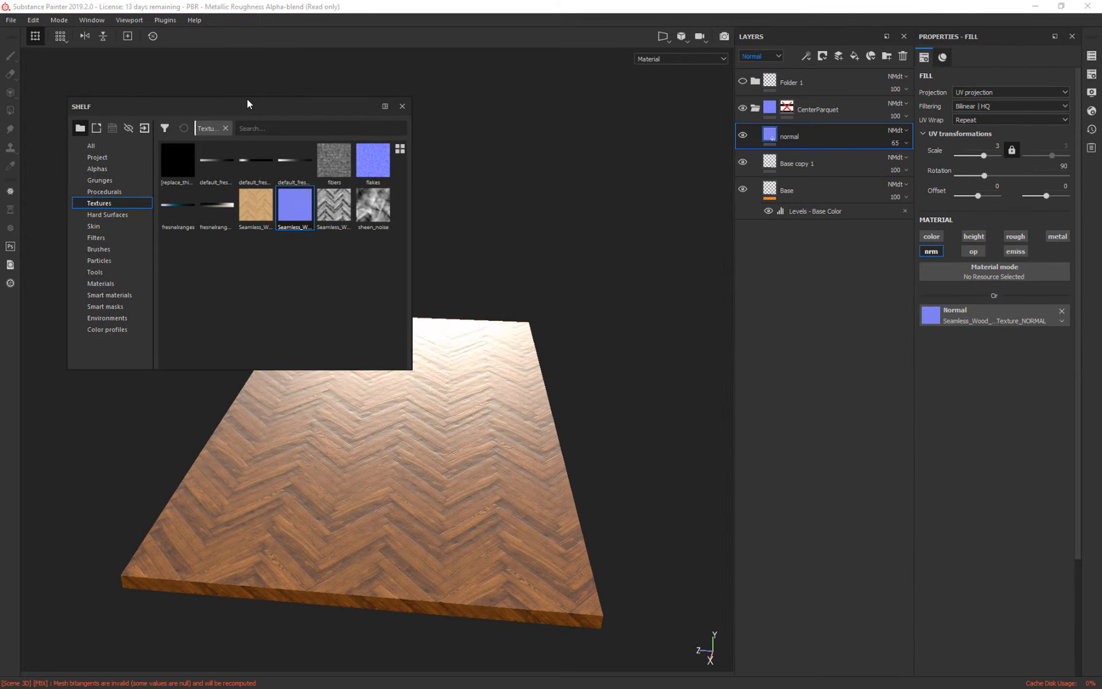
alt+middle_drag(553, 229, 620, 227)
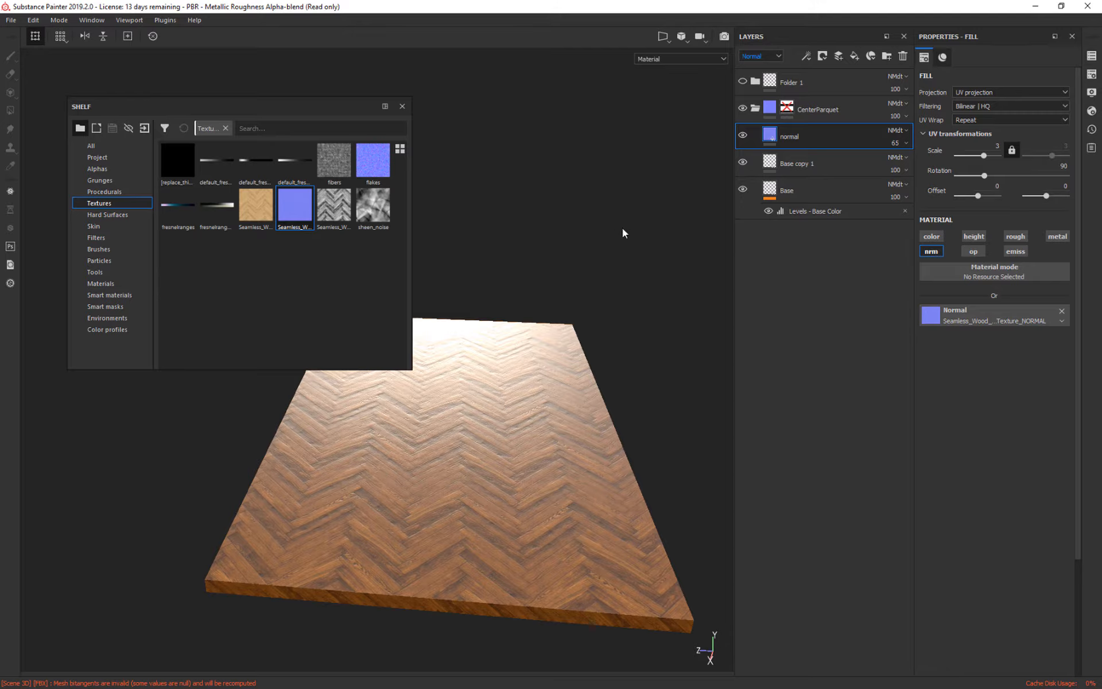
drag(322, 106, 554, 646)
drag(498, 401, 548, 556)
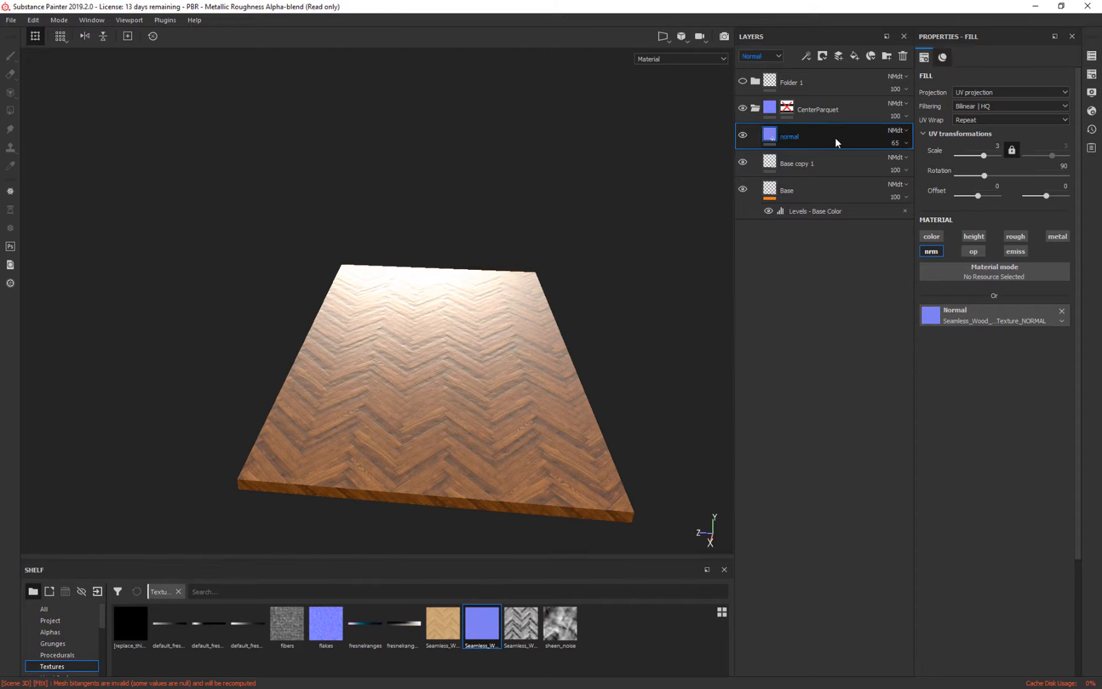
Duplicate the normal layer and name the copy Metal.
key(ctrl+d)
double_click(811, 138)
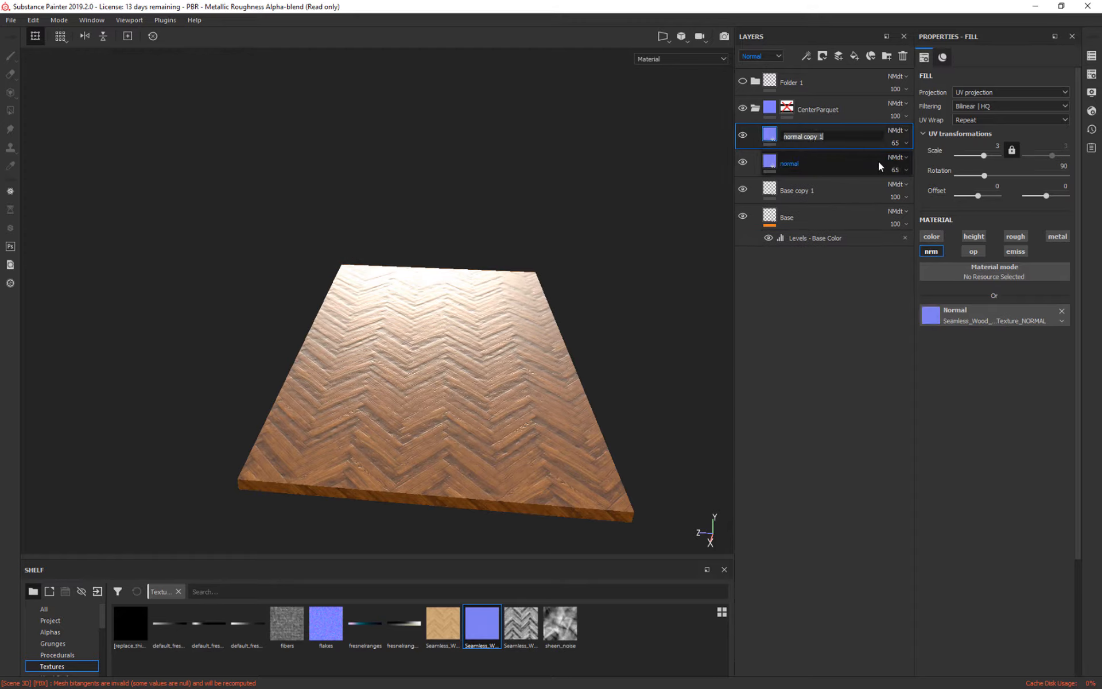
key(BackSpace)
text(Metal)
key(Return)
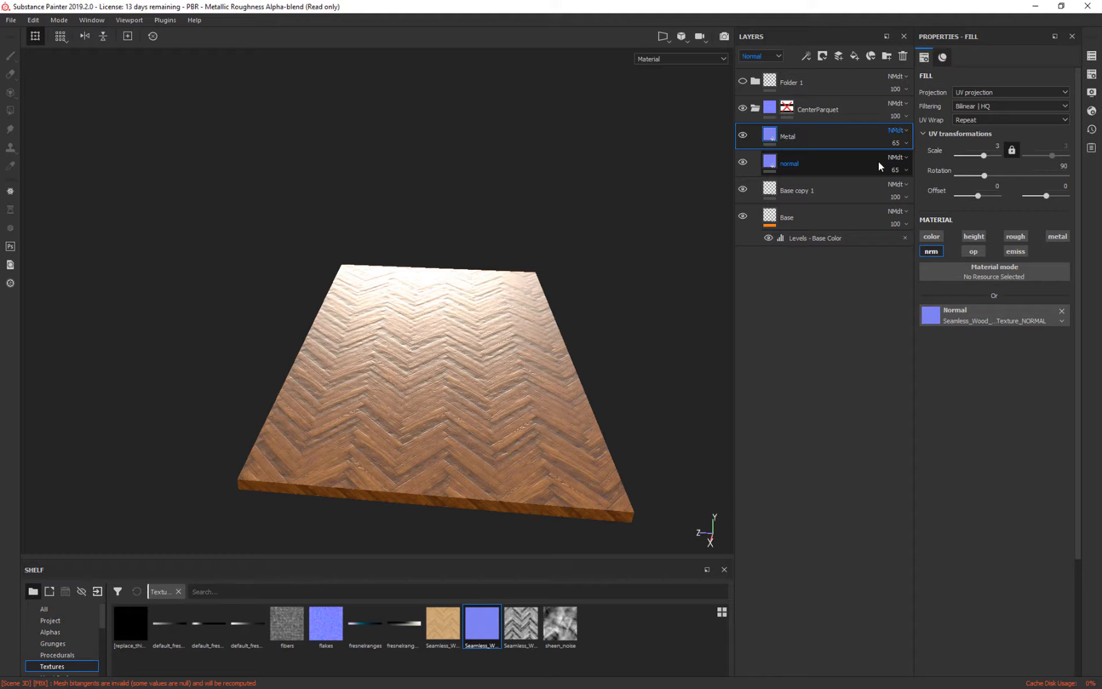
Show the Base Color channel in the layer stack and enable only the metallic channel in the Metal layer's fill.
click(761, 56)
click(756, 68)
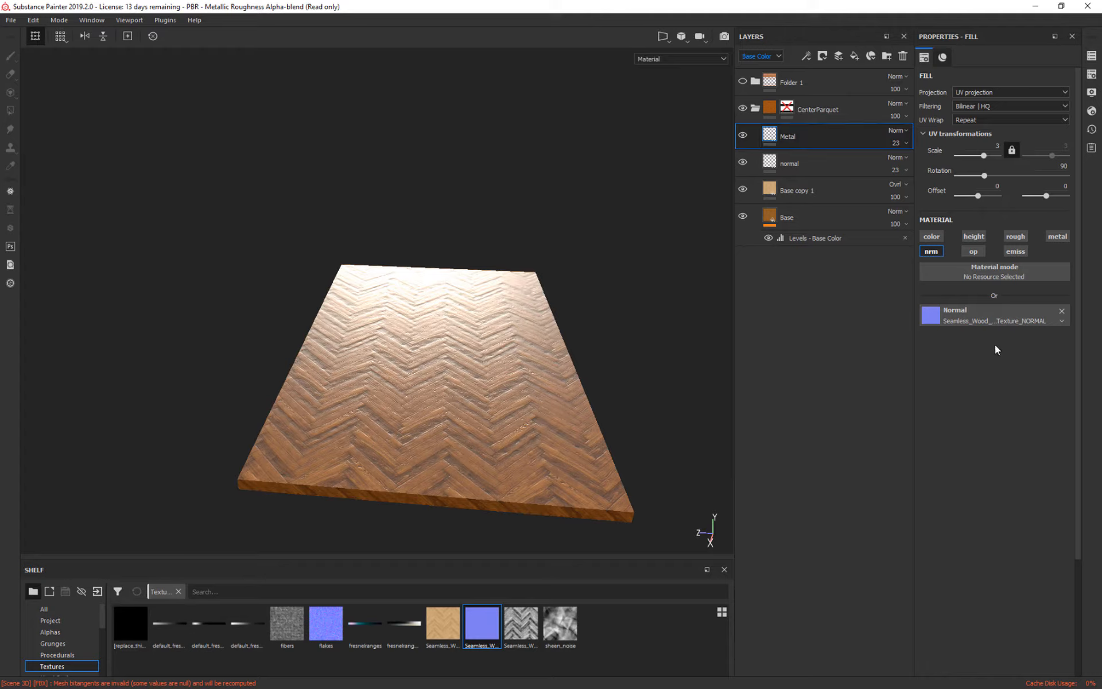
click(930, 253)
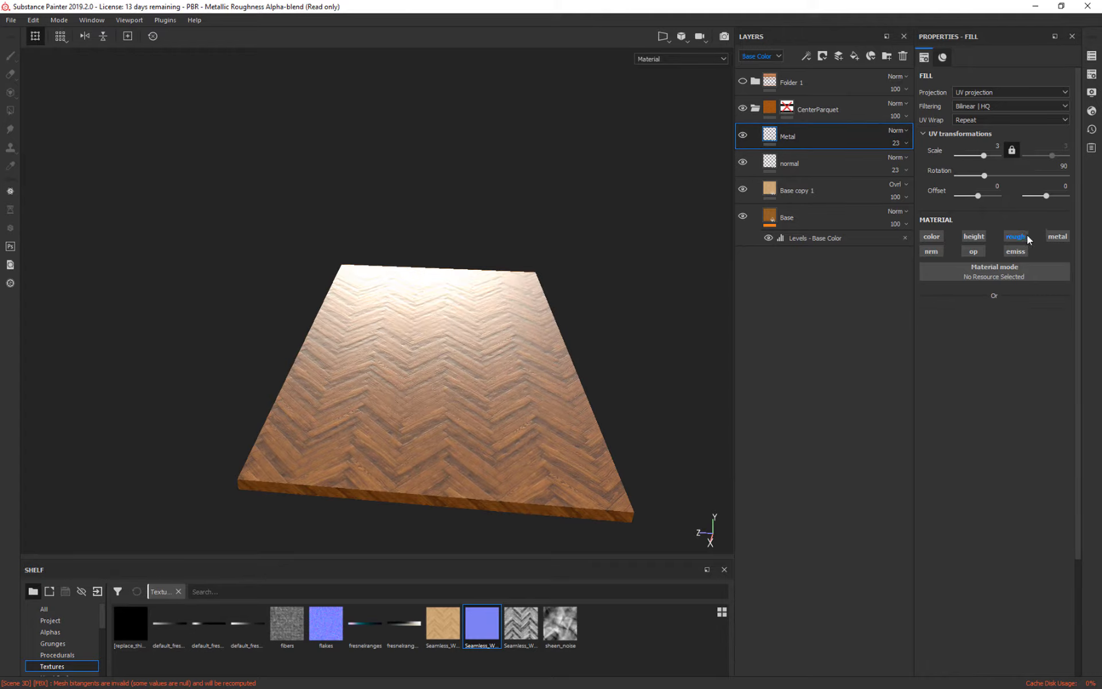
click(1057, 236)
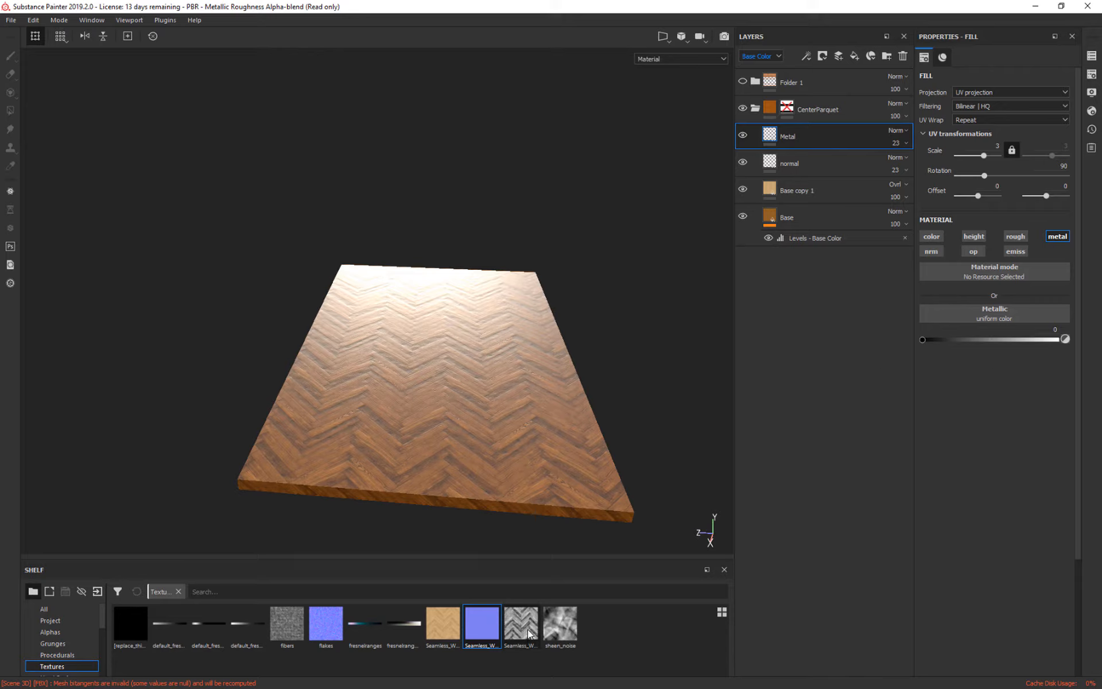
mouse_move(529, 633)
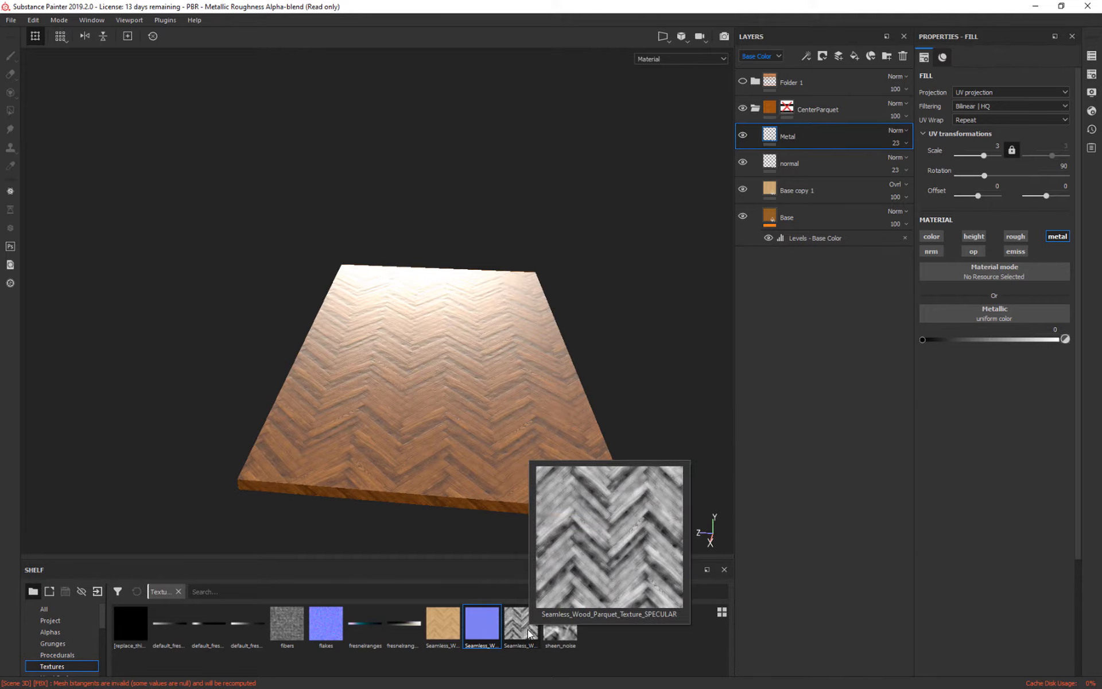
Assign the Seamless_Wood_Parquet_Texture_SPECULAR map to the Metal layer's metallic channel and inspect the floor's shine.
drag(529, 633, 973, 315)
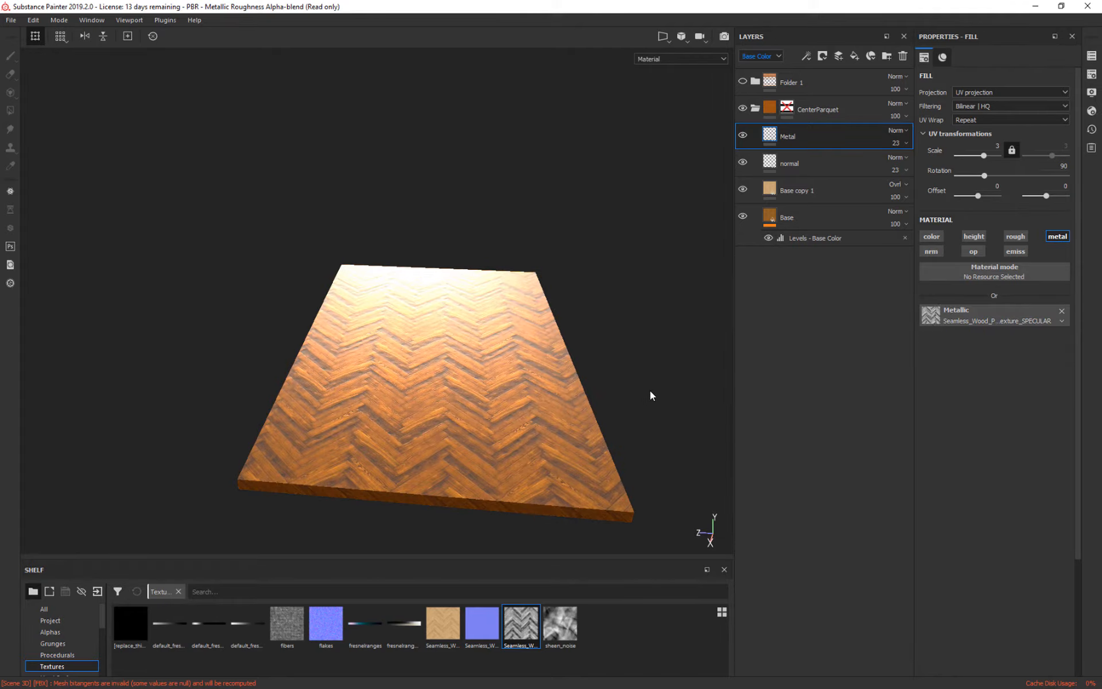
mouse_move(652, 394)
alt+mouse_down()
mouse_move(671, 384)
mouse_move(674, 362)
mouse_move(667, 391)
mouse_move(647, 391)
mouse_move(641, 374)
mouse_move(652, 371)
mouse_move(652, 396)
mouse_move(626, 374)
mouse_move(629, 359)
mouse_move(638, 386)
alt+mouse_up()
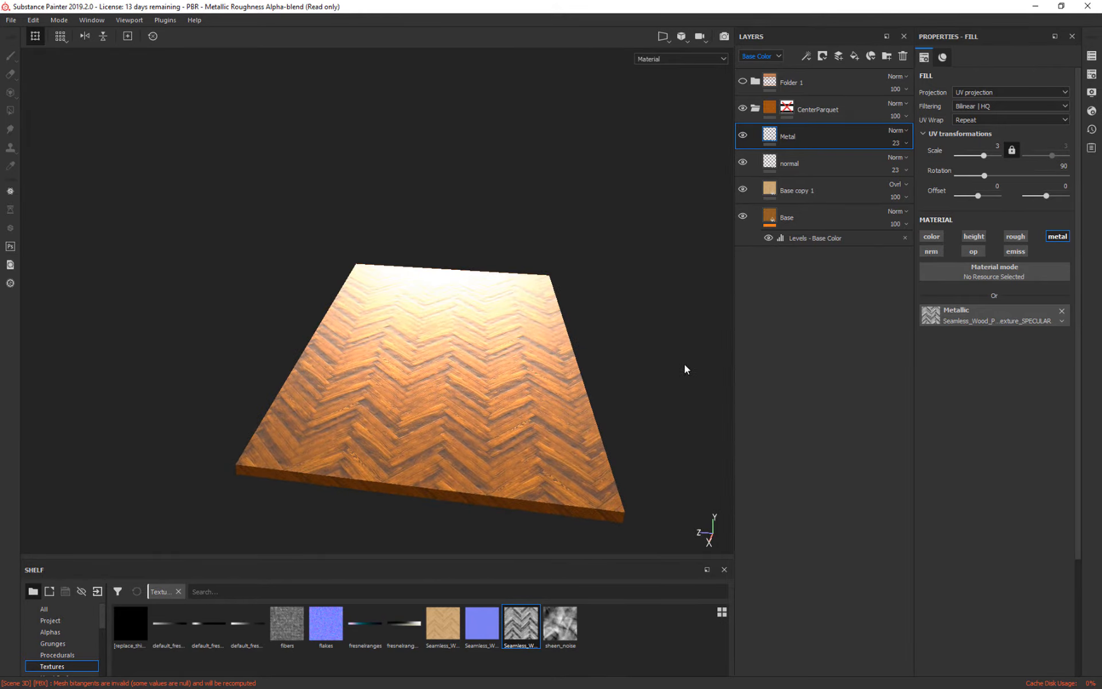
mouse_move(687, 369)
shift+right_down()
mouse_move(652, 363)
mouse_move(696, 376)
mouse_move(684, 374)
shift+right_up()
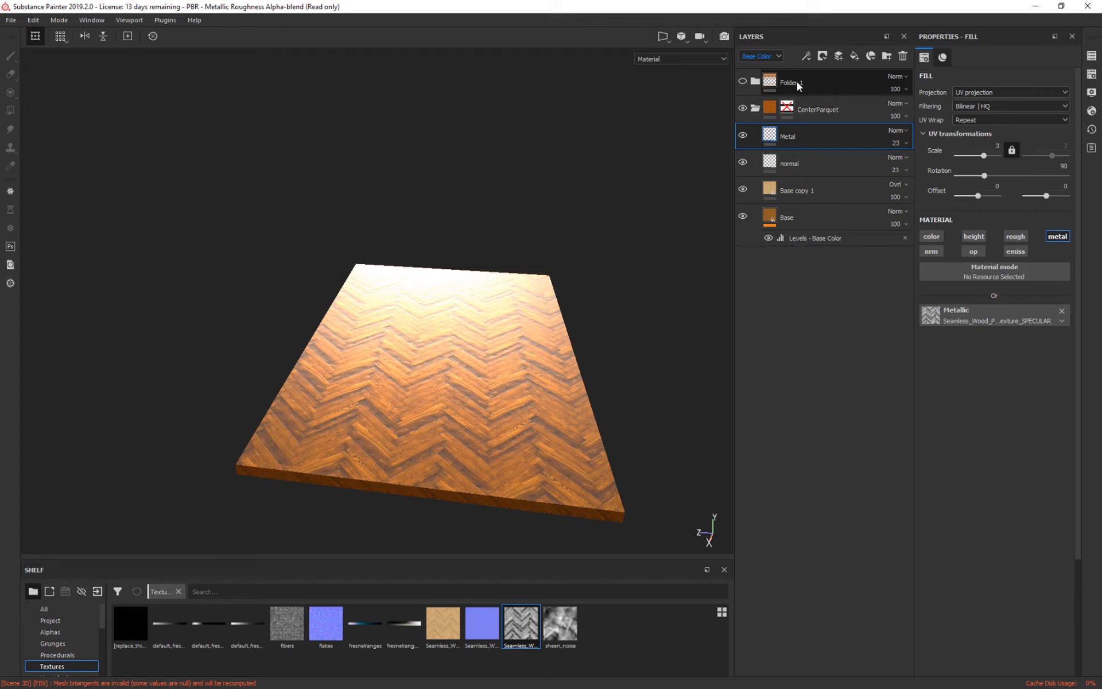
Show the Metallic channel in the layer stack, reduce the Metal layer's opacity to 48 and check the floor's reflections.
click(760, 55)
click(755, 92)
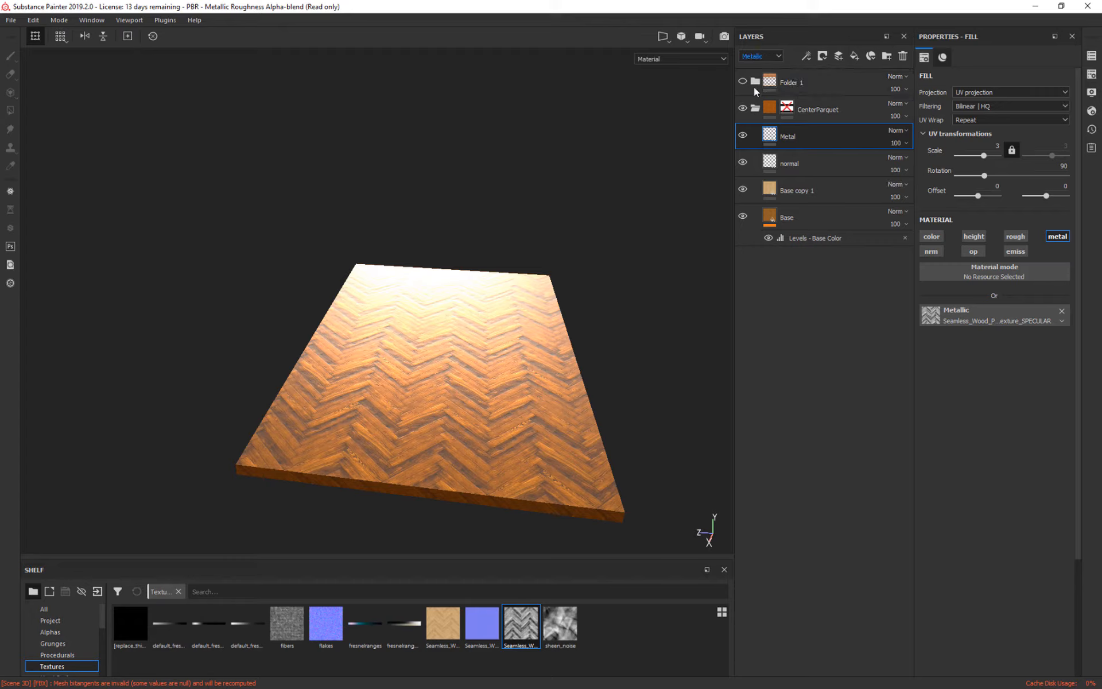
click(898, 143)
click(923, 164)
mouse_move(923, 164)
mouse_down()
mouse_move(904, 164)
mouse_move(914, 165)
mouse_up()
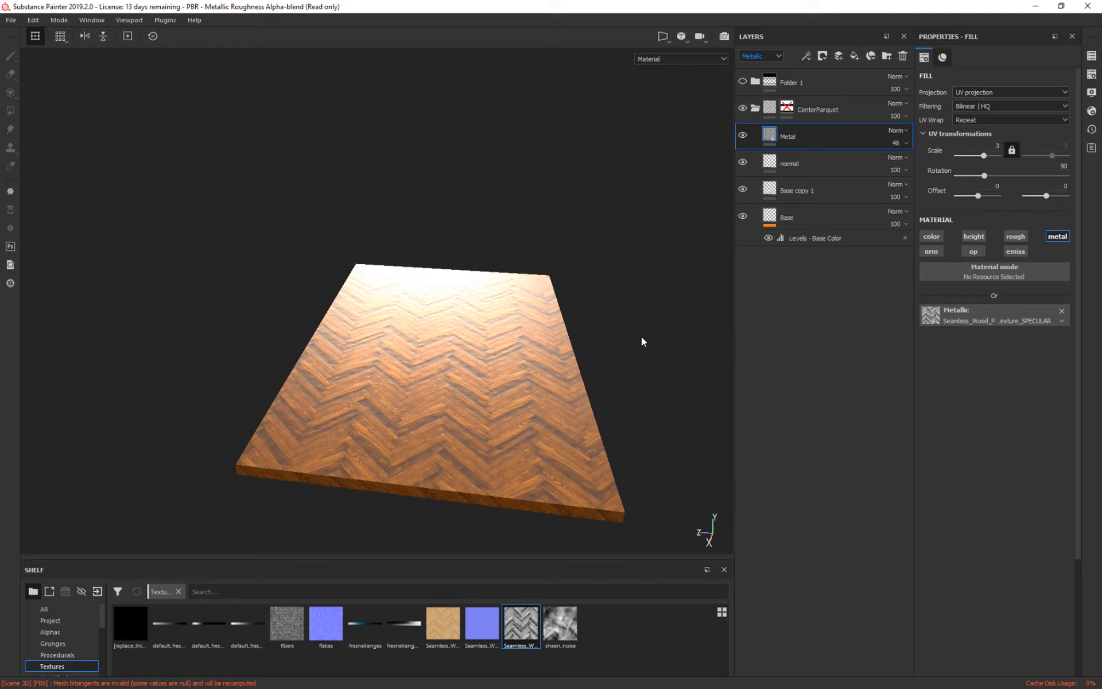
alt+drag(643, 341, 665, 357)
alt+drag(678, 342, 666, 343)
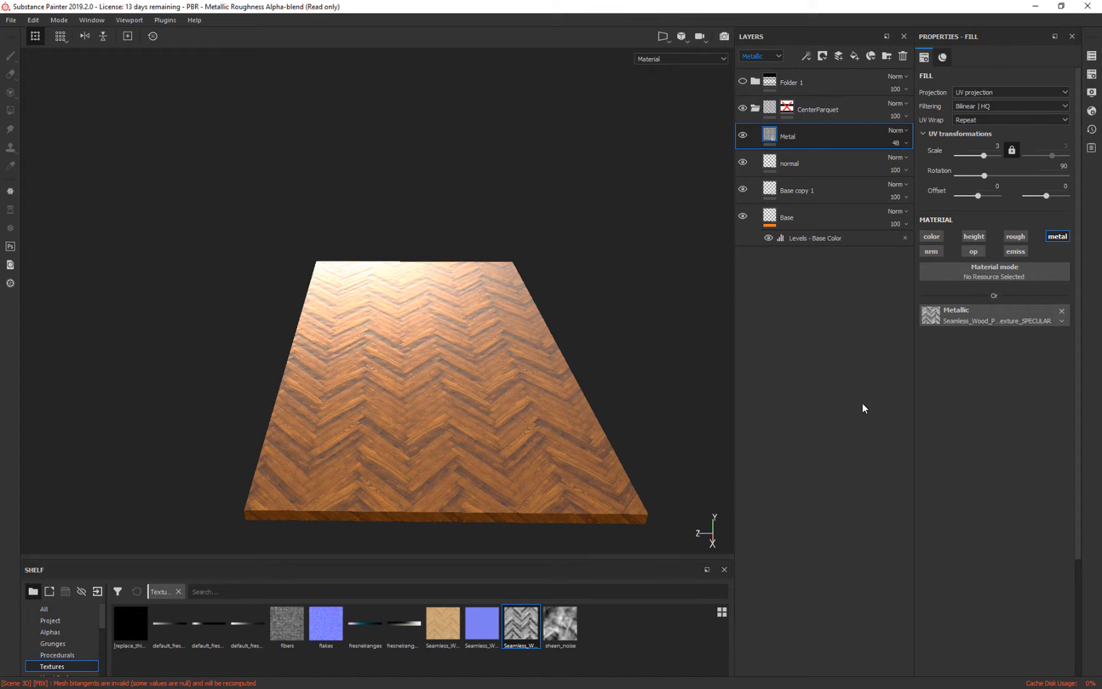
Duplicate the Metal layer and name the copy Roughness.
key(ctrl+d)
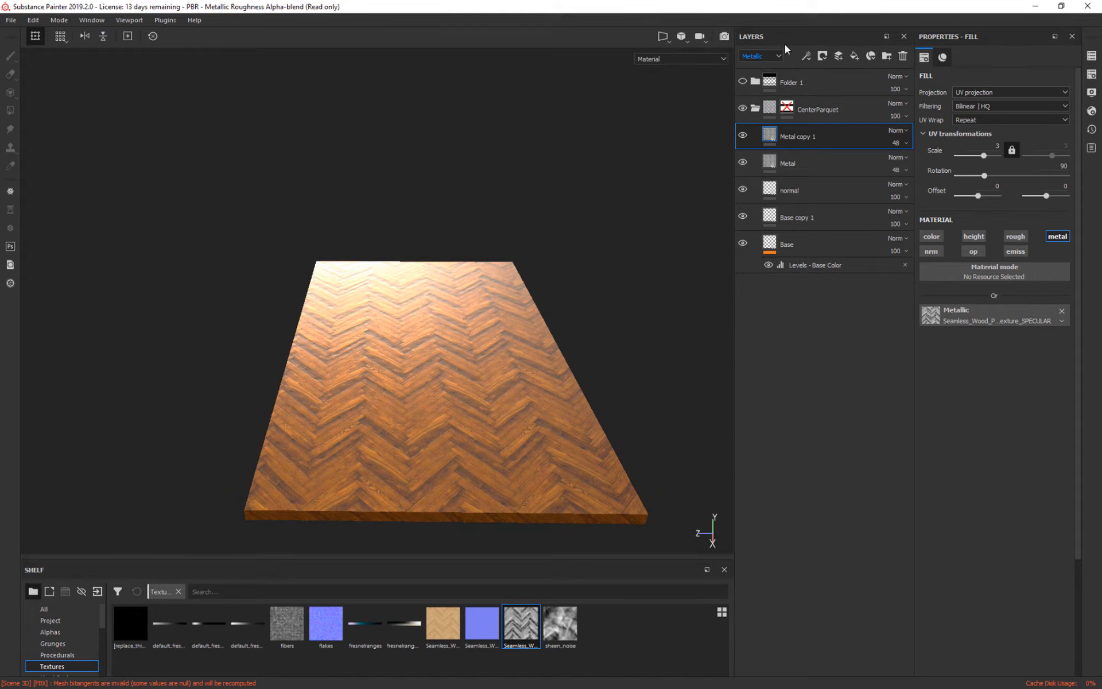
double_click(807, 137)
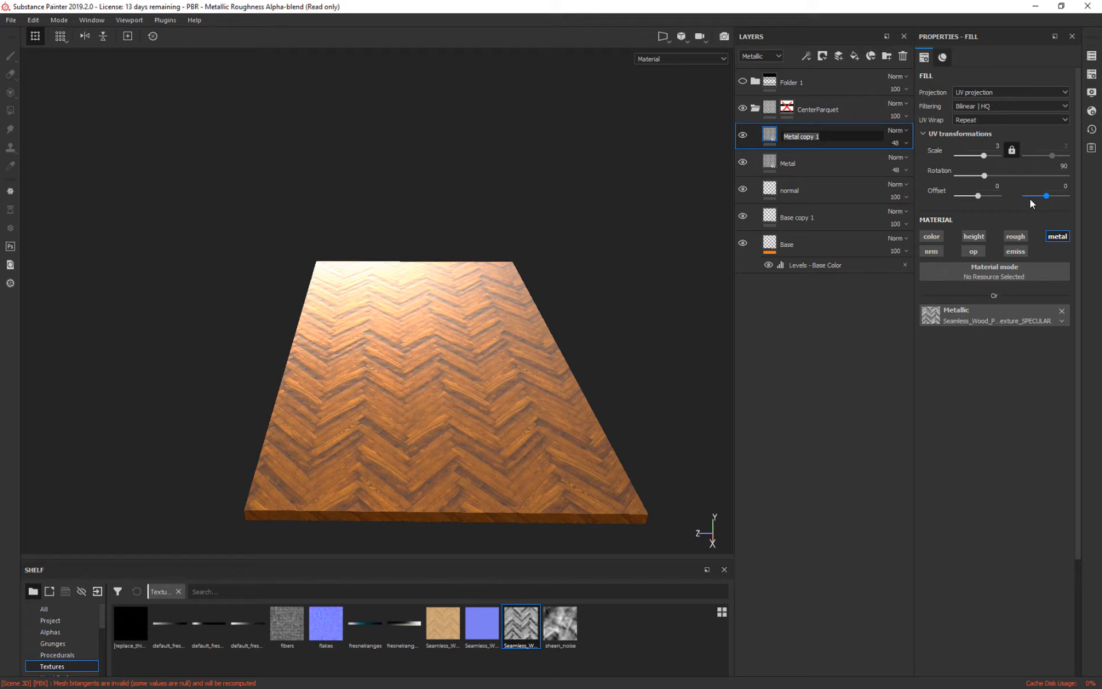
text(Roughness)
key(Return)
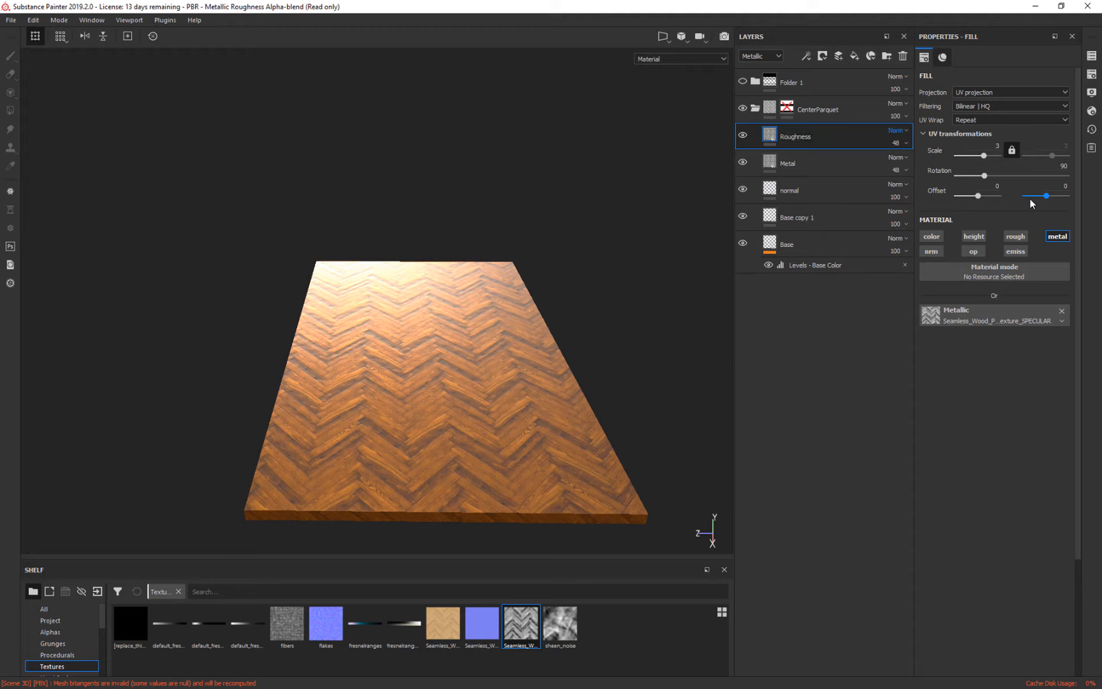
Remove the specular map from the Roughness layer's metallic channel and leave only the rough channel enabled.
click(1061, 313)
click(1015, 236)
click(1057, 236)
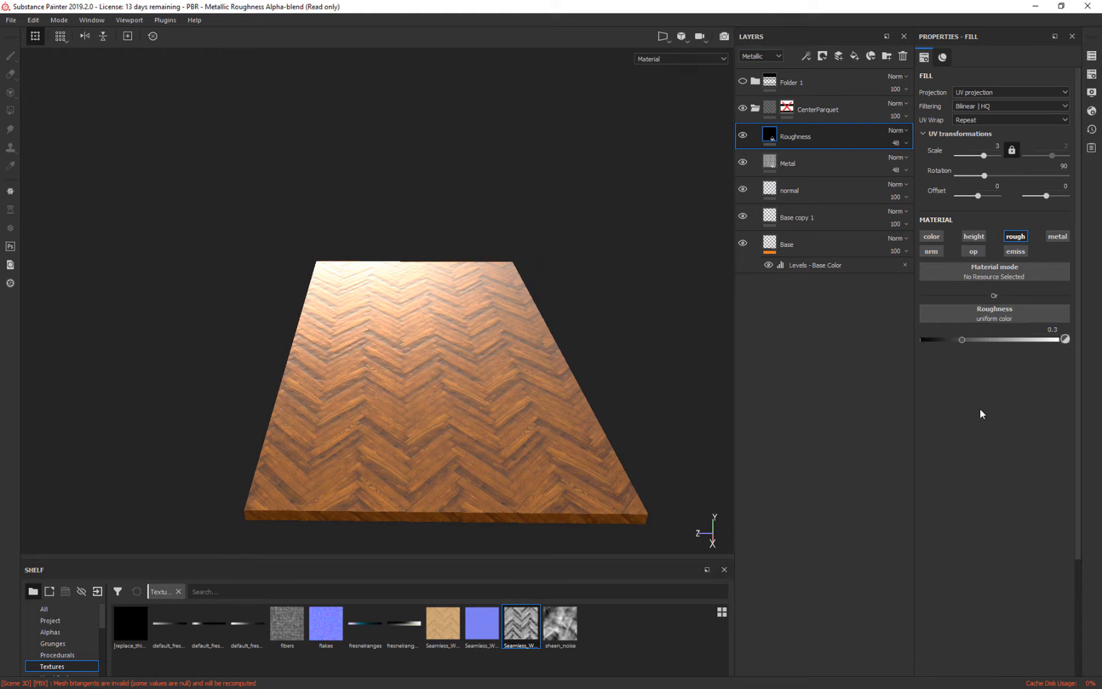
Show the Roughness channel in the layer stack and assign the Seamless_Wood_Parquet_Texture_SPECULAR map to the Roughness layer's roughness.
click(769, 56)
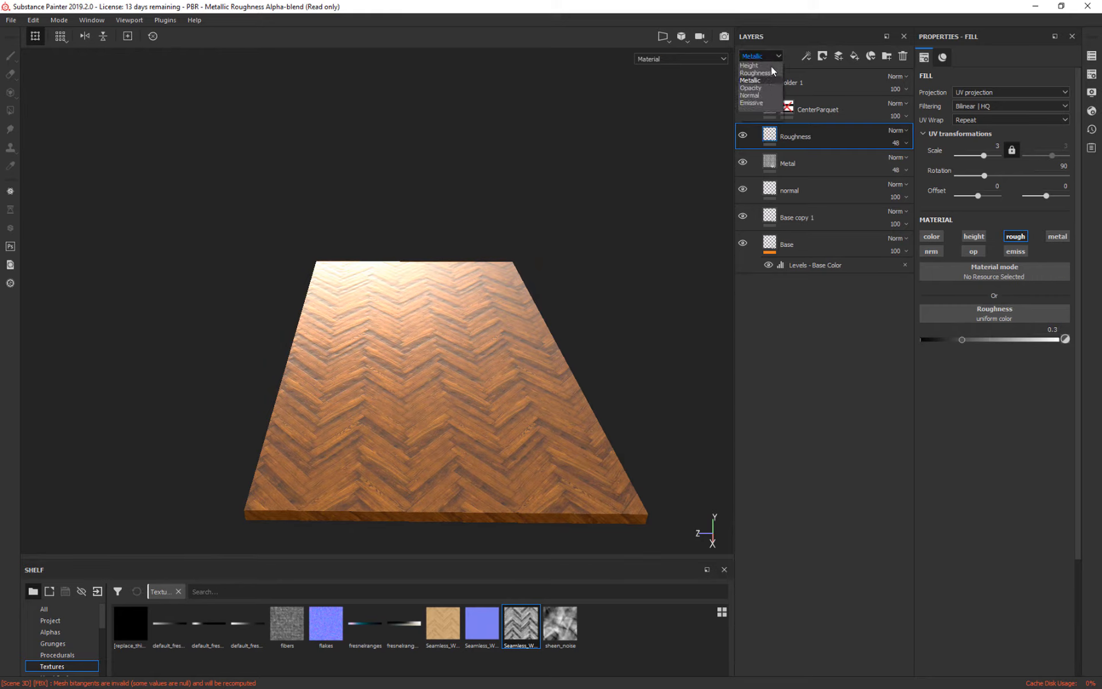
click(765, 80)
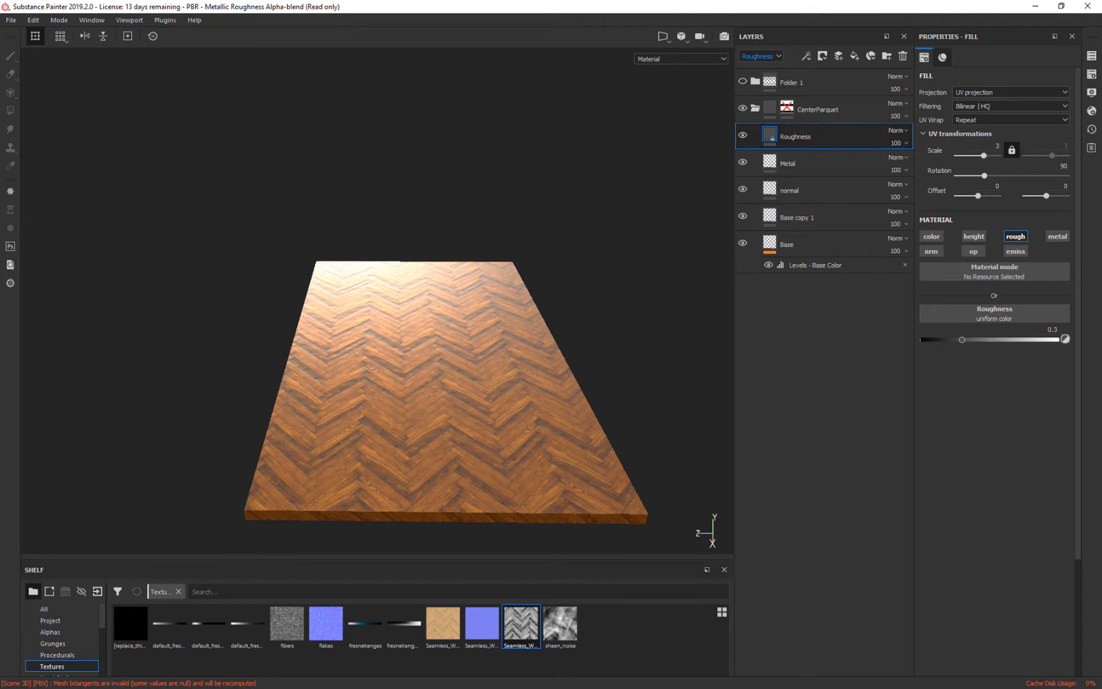
mouse_move(515, 629)
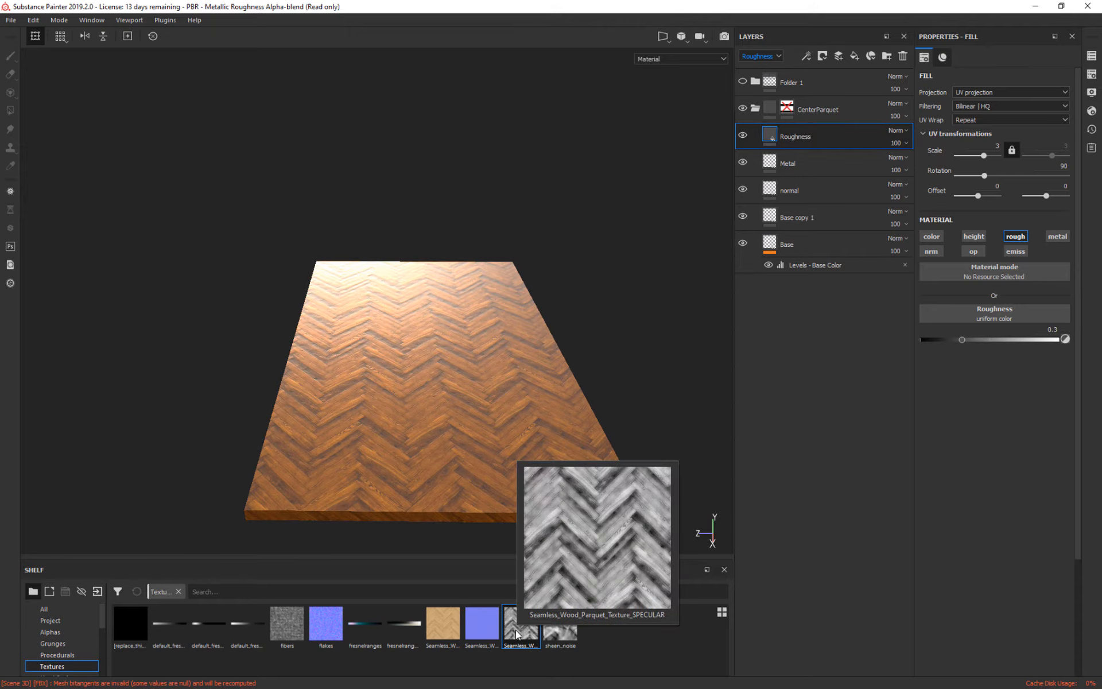
drag(516, 630, 946, 316)
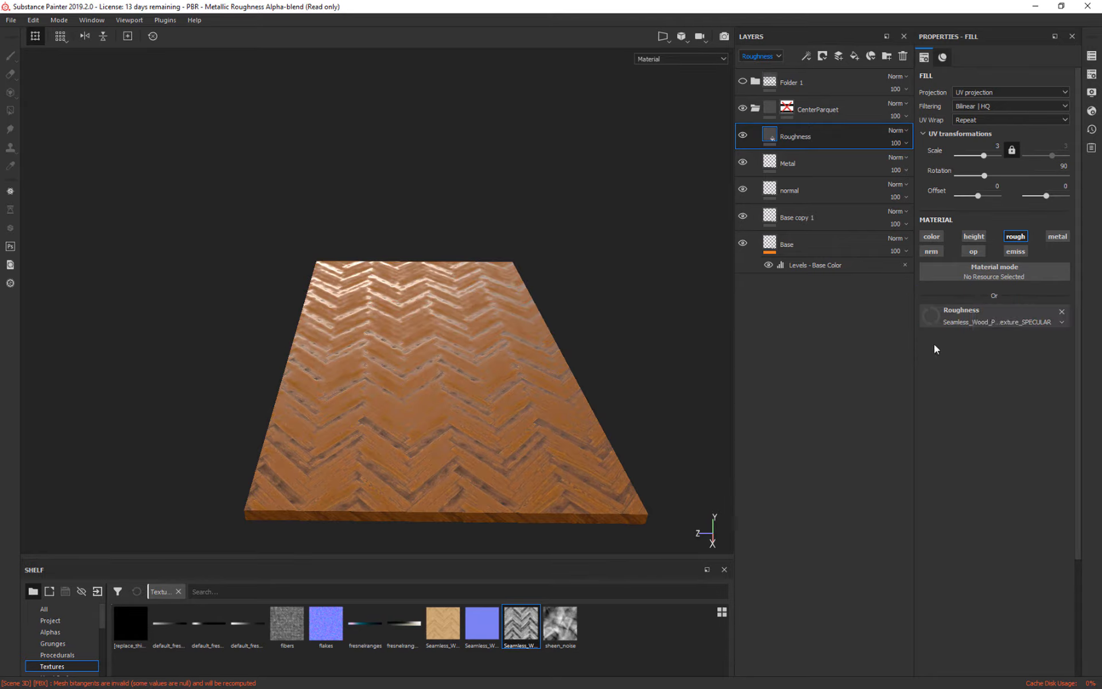
mouse_move(651, 376)
alt+mouse_down()
mouse_move(652, 313)
mouse_move(656, 395)
mouse_move(634, 356)
mouse_move(639, 388)
mouse_move(652, 376)
alt+mouse_up()
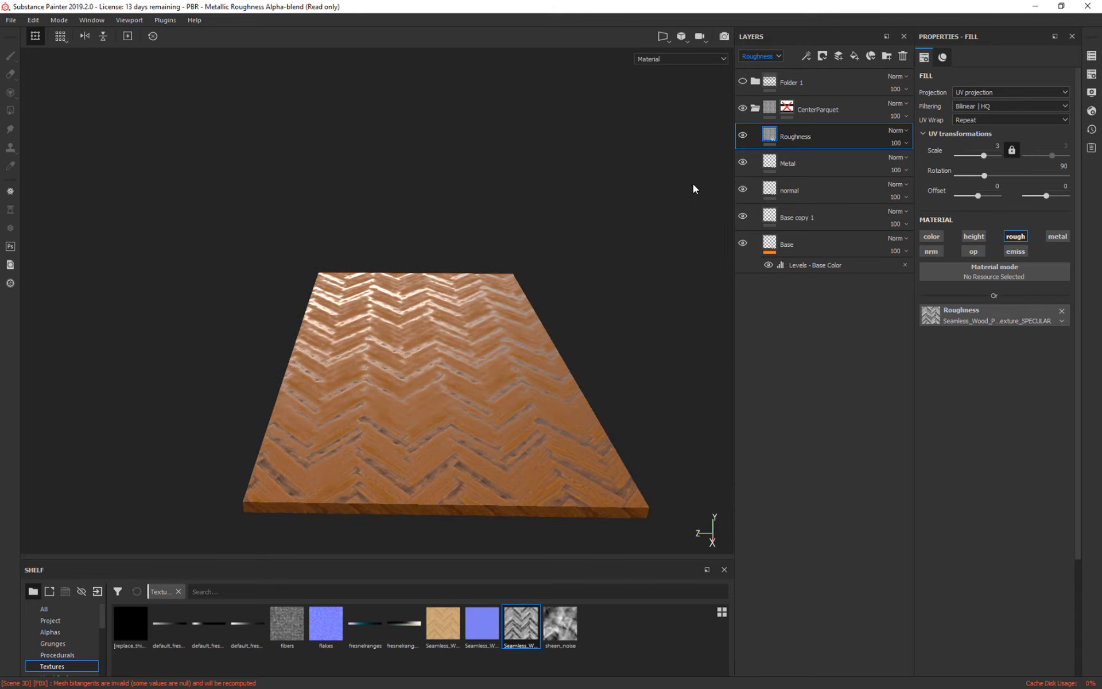
Set the Roughness layer's opacity to 50 and check the floor from another angle under rotated lighting.
click(907, 132)
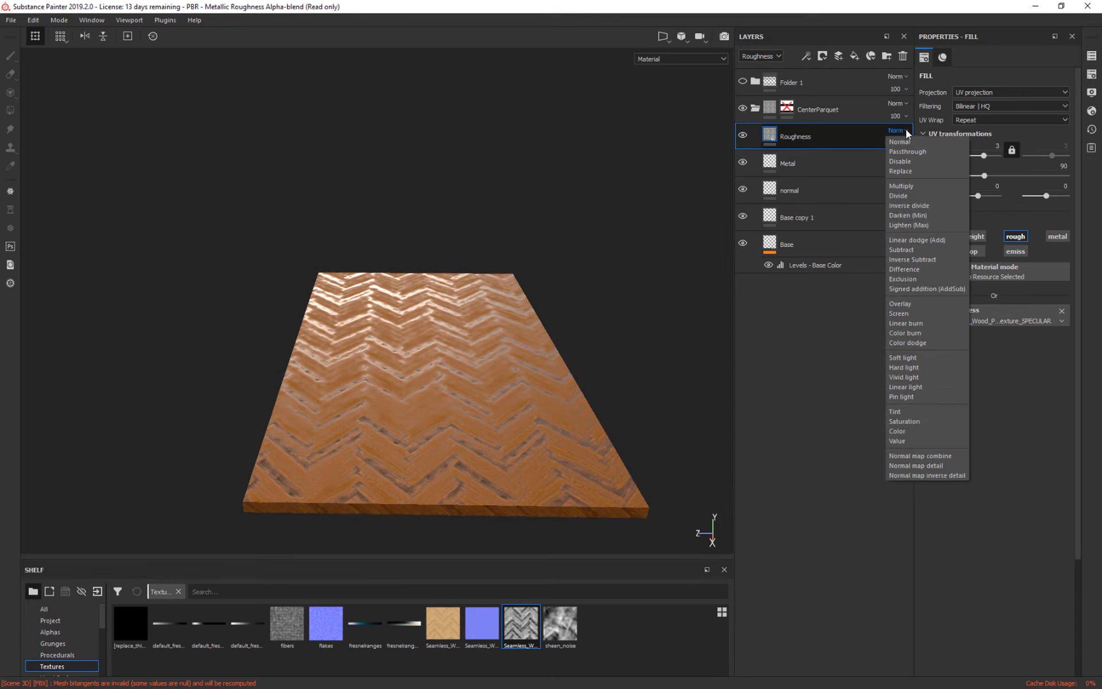
click(860, 132)
click(903, 143)
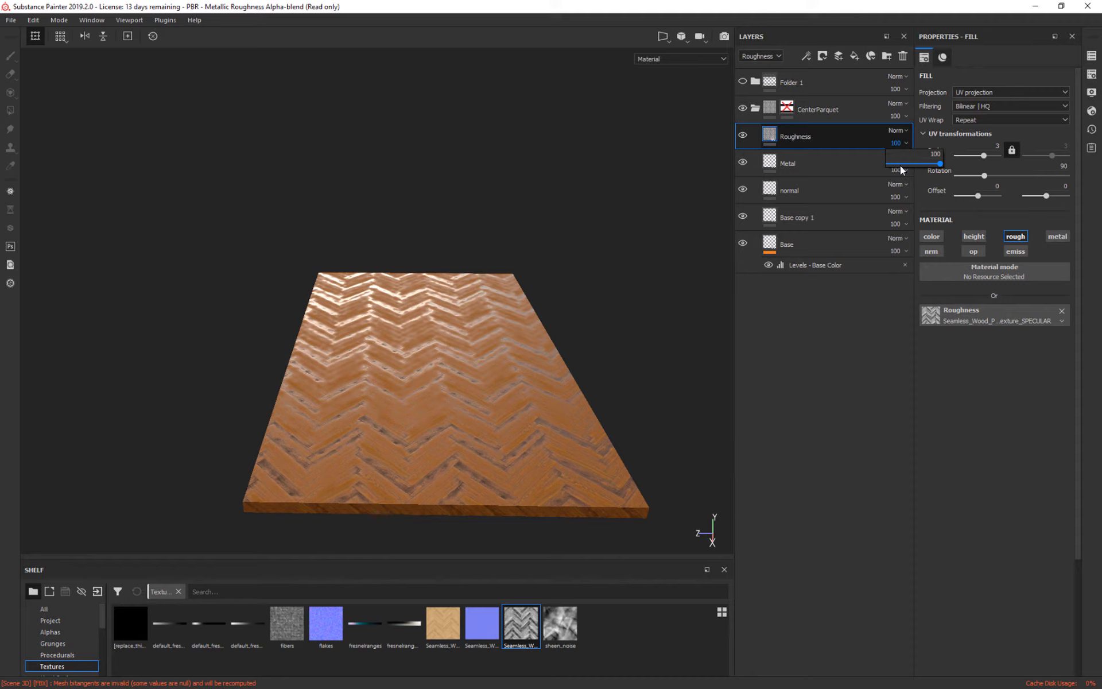
click(934, 153)
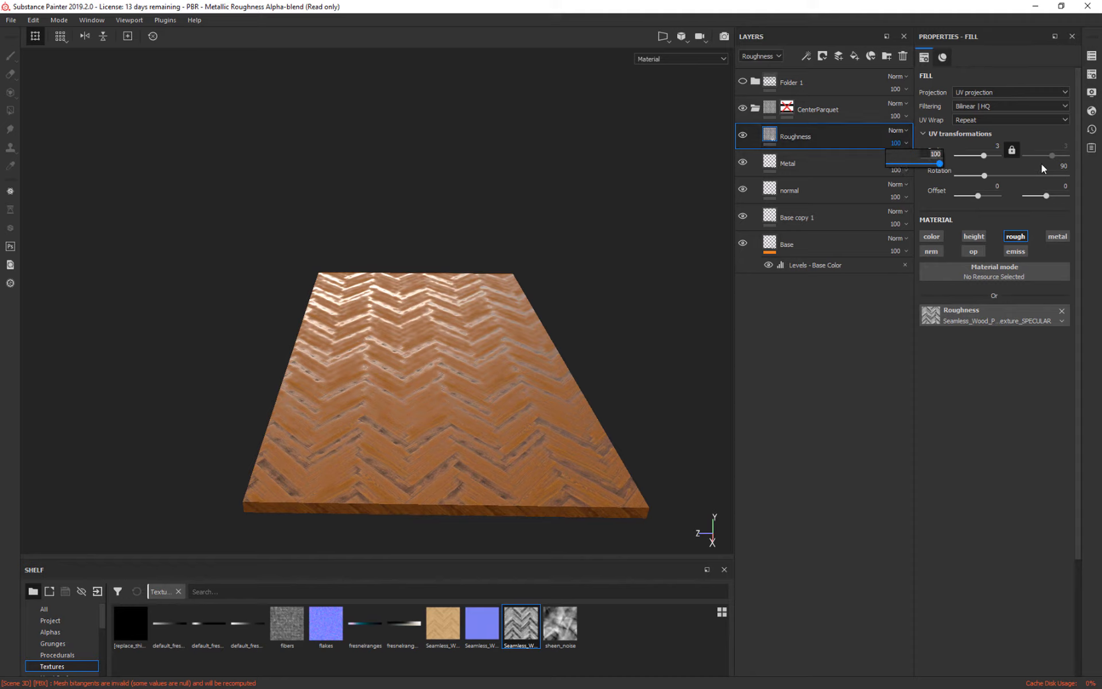
text(50)
key(Return)
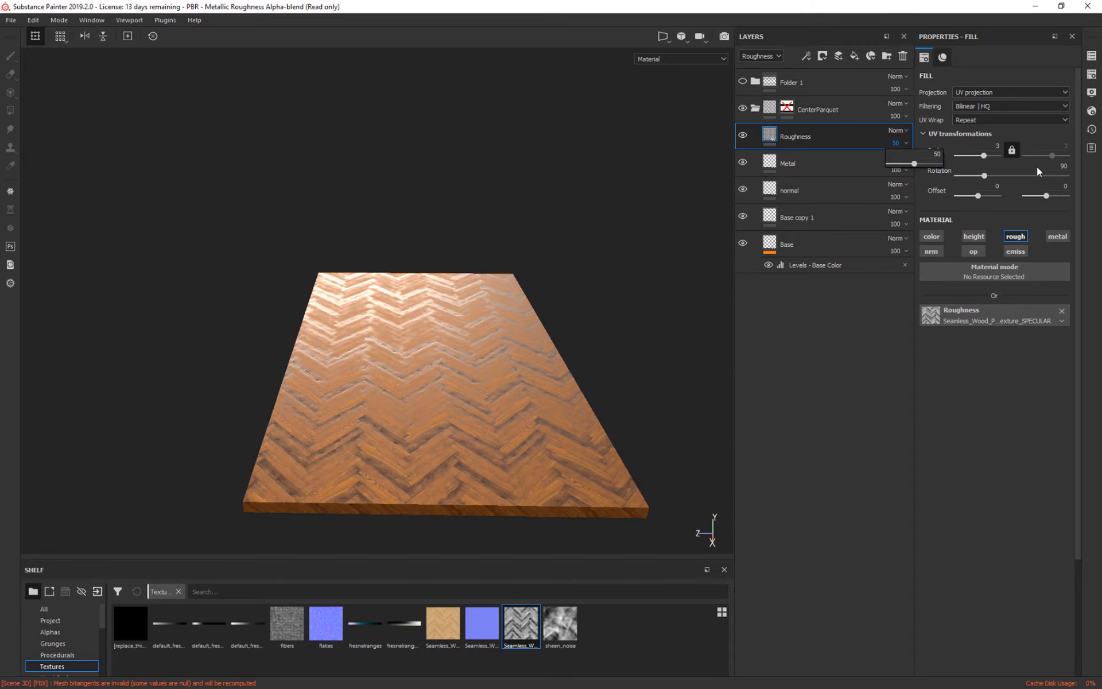
alt+drag(563, 344, 634, 260)
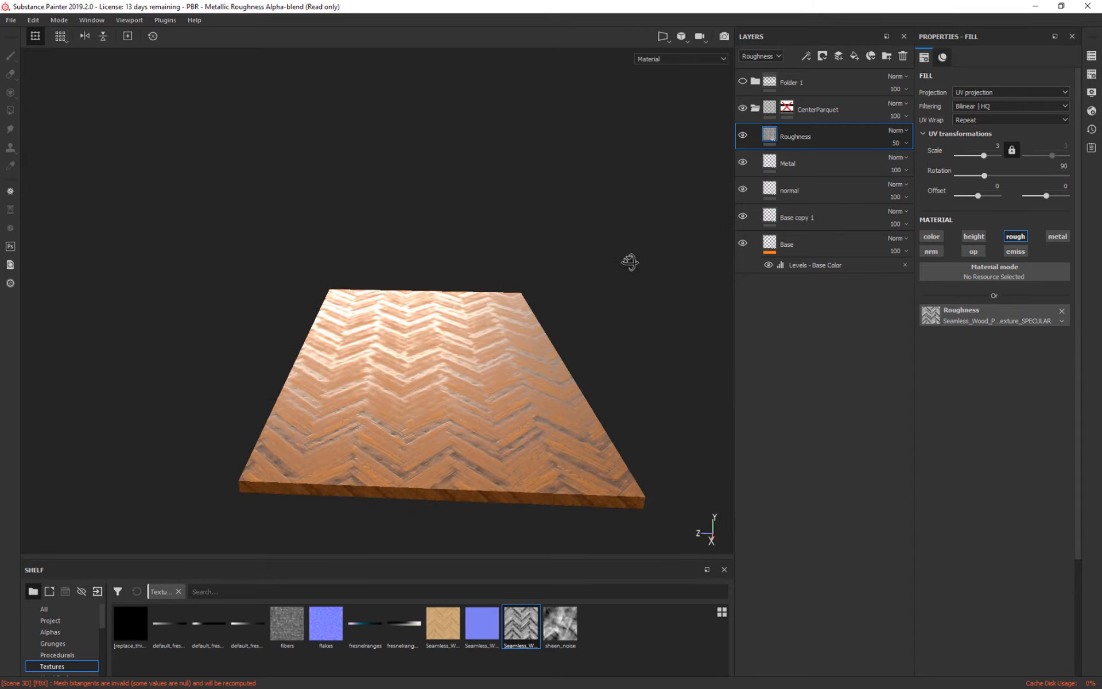
shift+right_drag(634, 259, 676, 326)
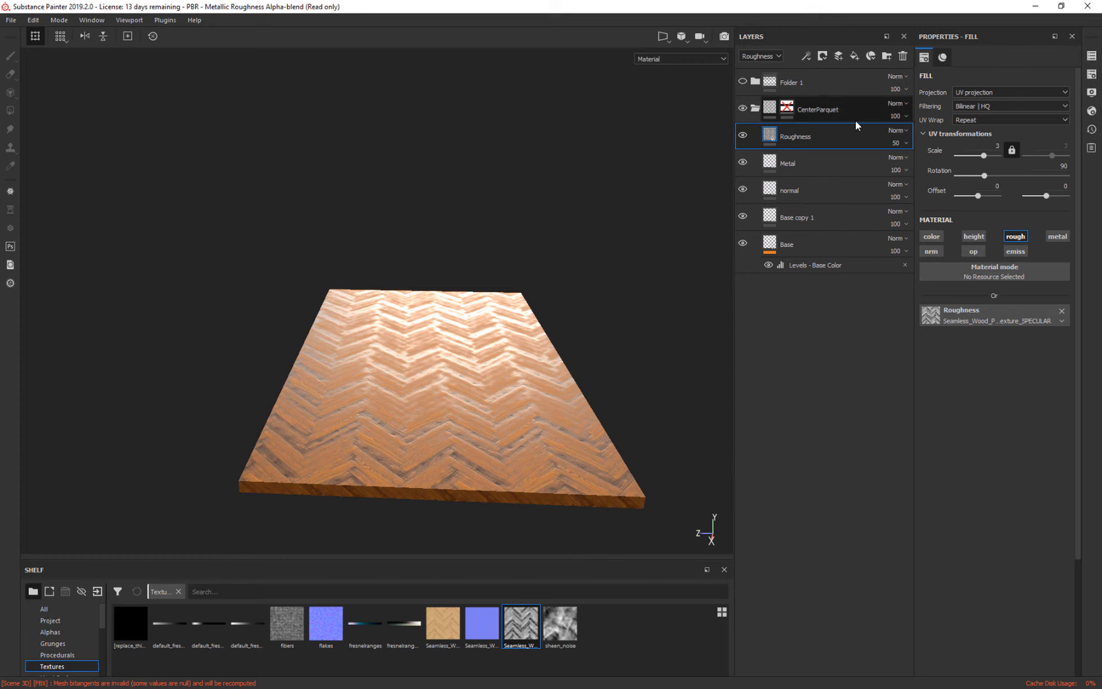
Add an empty filter to the Roughness layer and disable its color, normal, emissive, metal and rough channels.
click(805, 58)
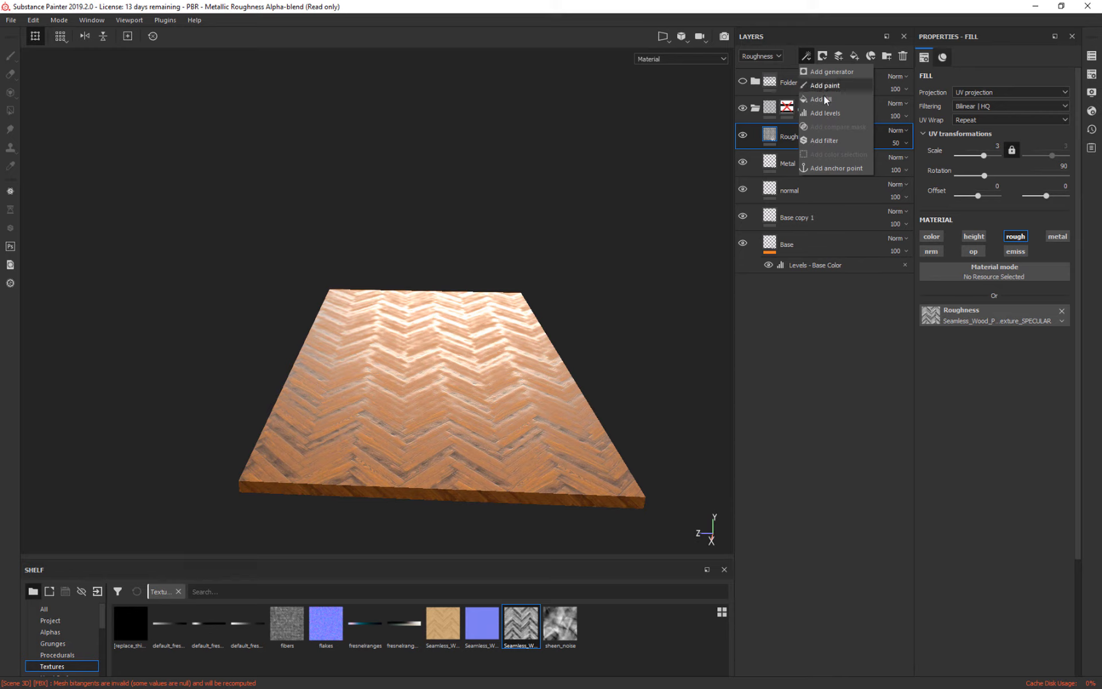
click(829, 140)
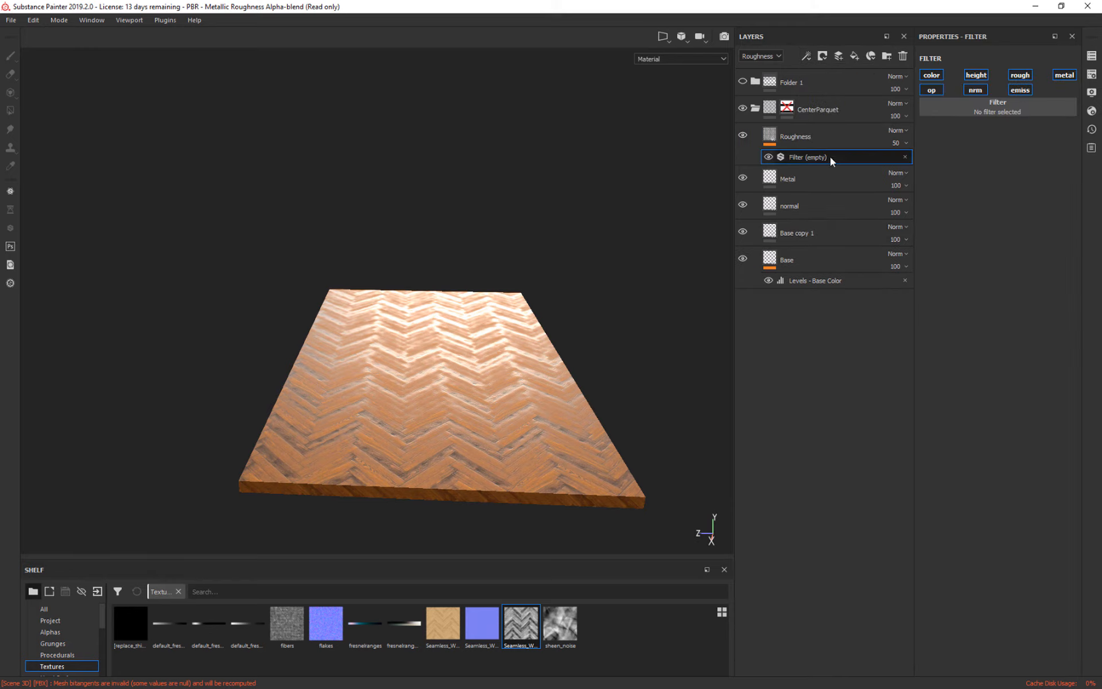
click(931, 76)
click(976, 90)
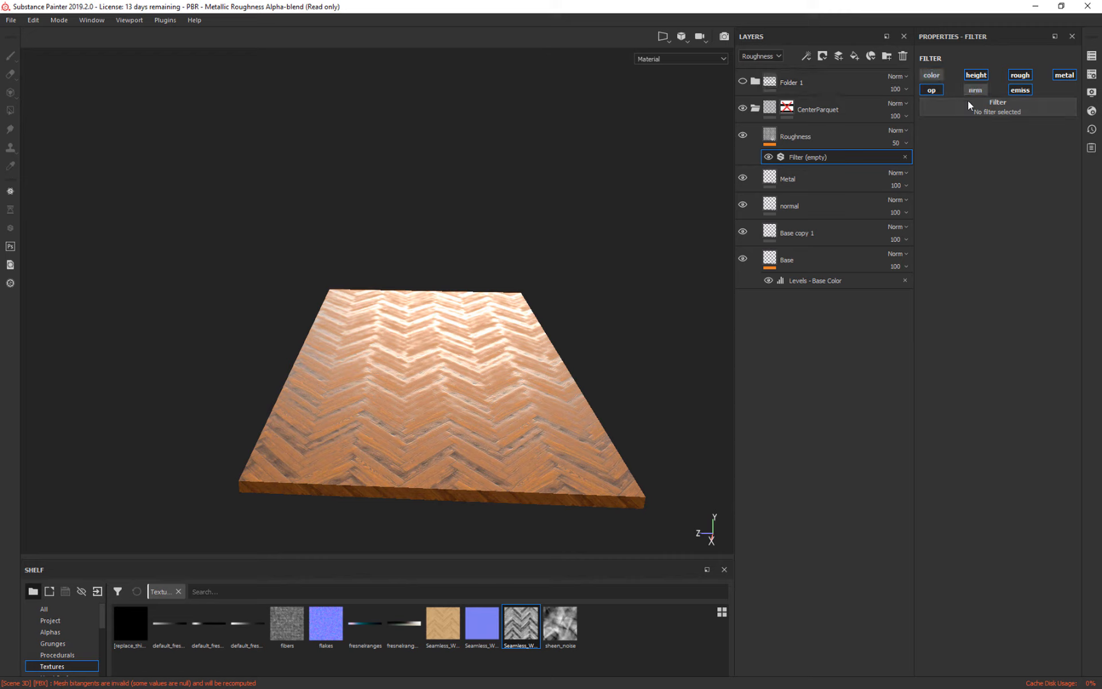
click(1021, 90)
click(1064, 75)
click(1020, 75)
Choose Invert as the Roughness layer's filter and inspect the floor's inverted roughness.
click(1008, 104)
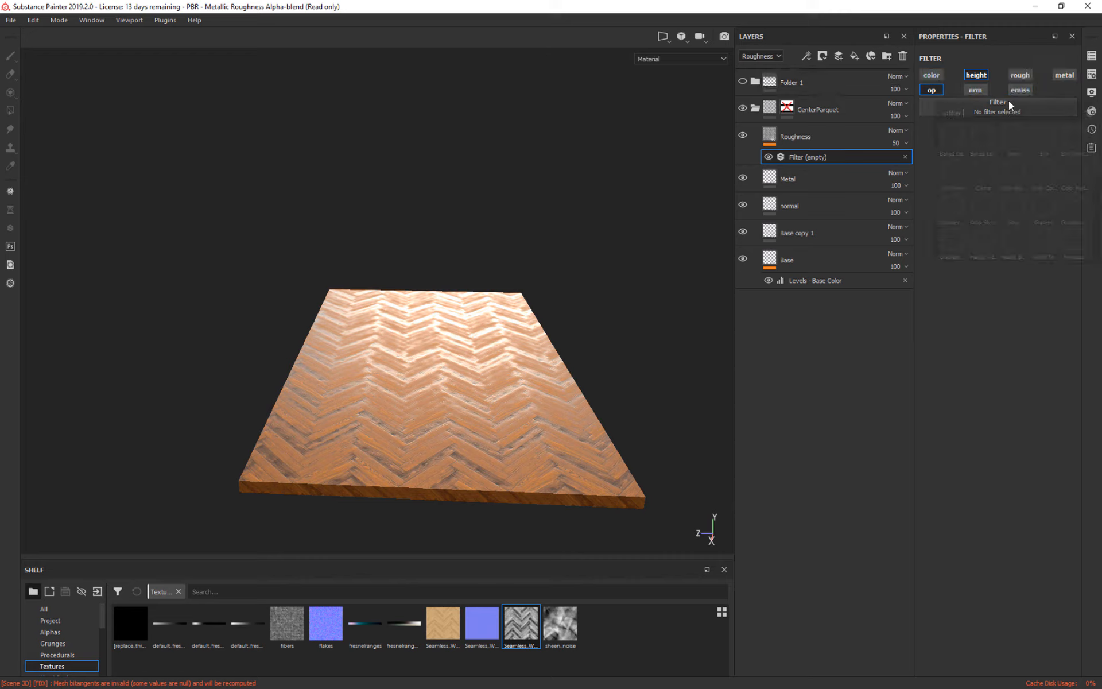
mouse_move(1026, 137)
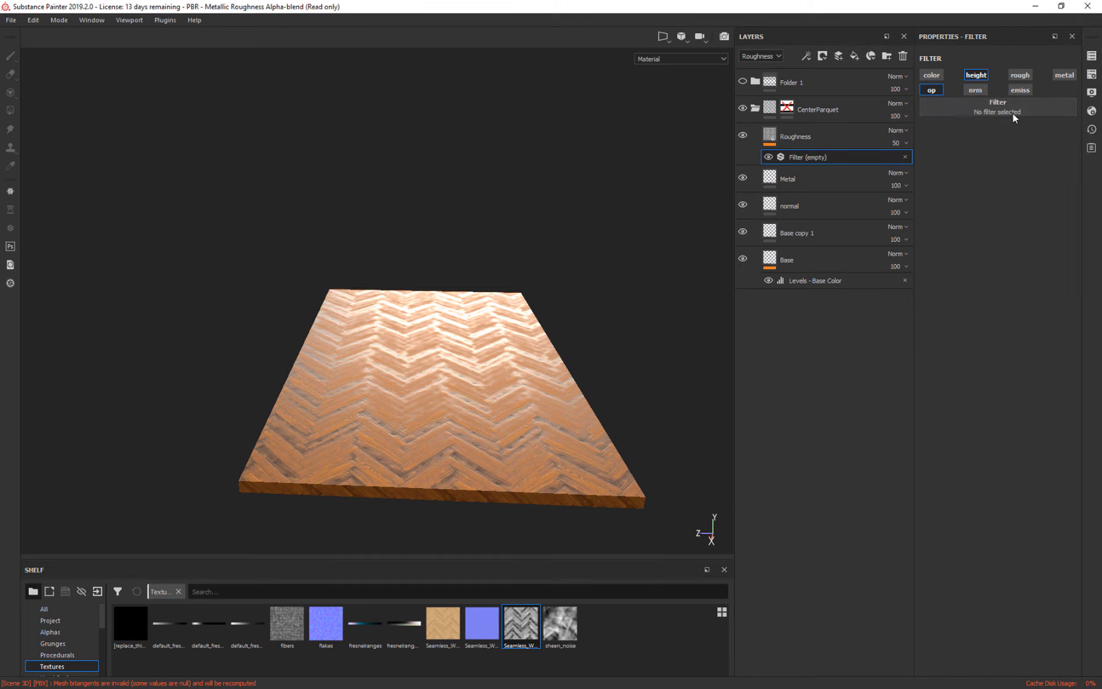
click(1013, 110)
scroll(1071, 203, down, 1)
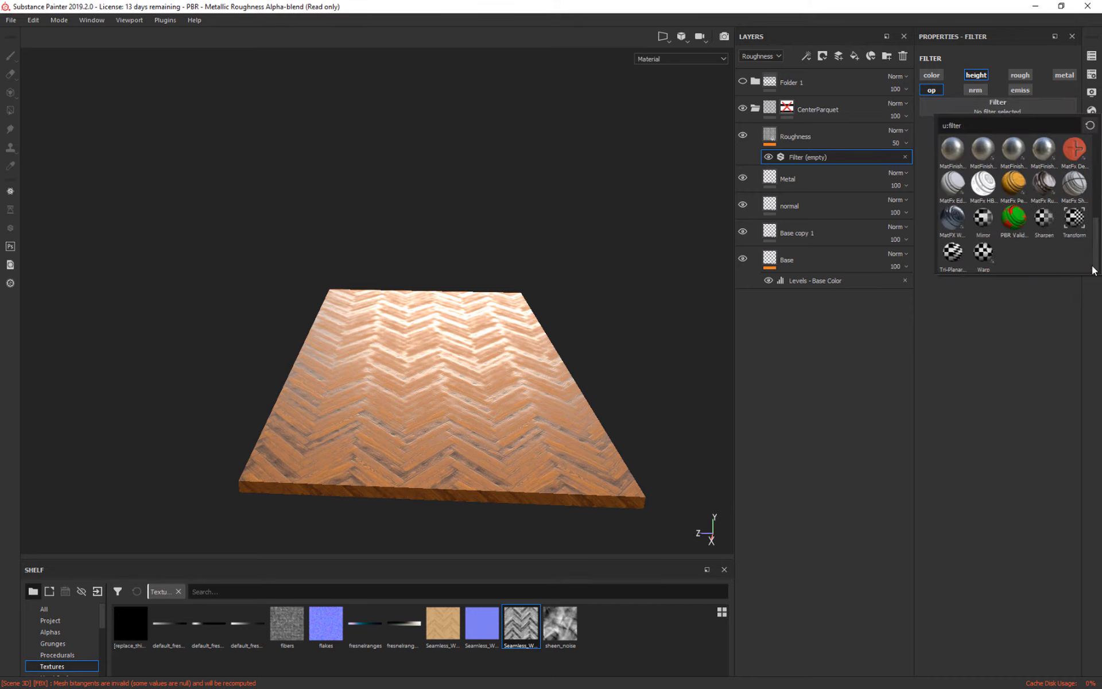
scroll(1061, 216, down, 1)
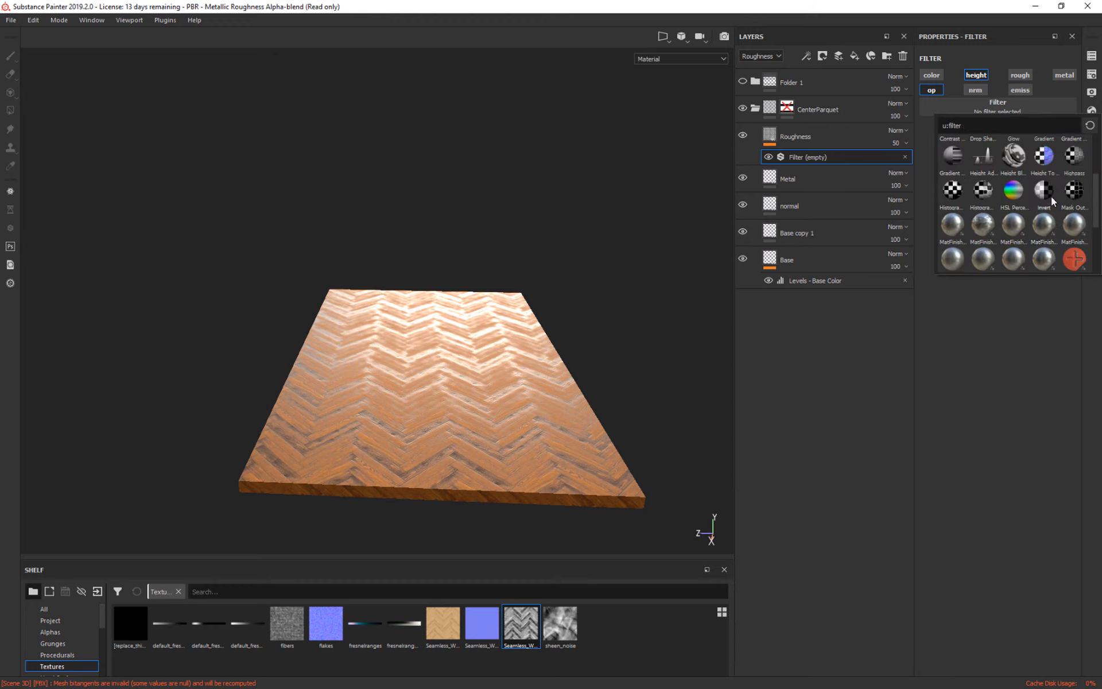
click(1050, 195)
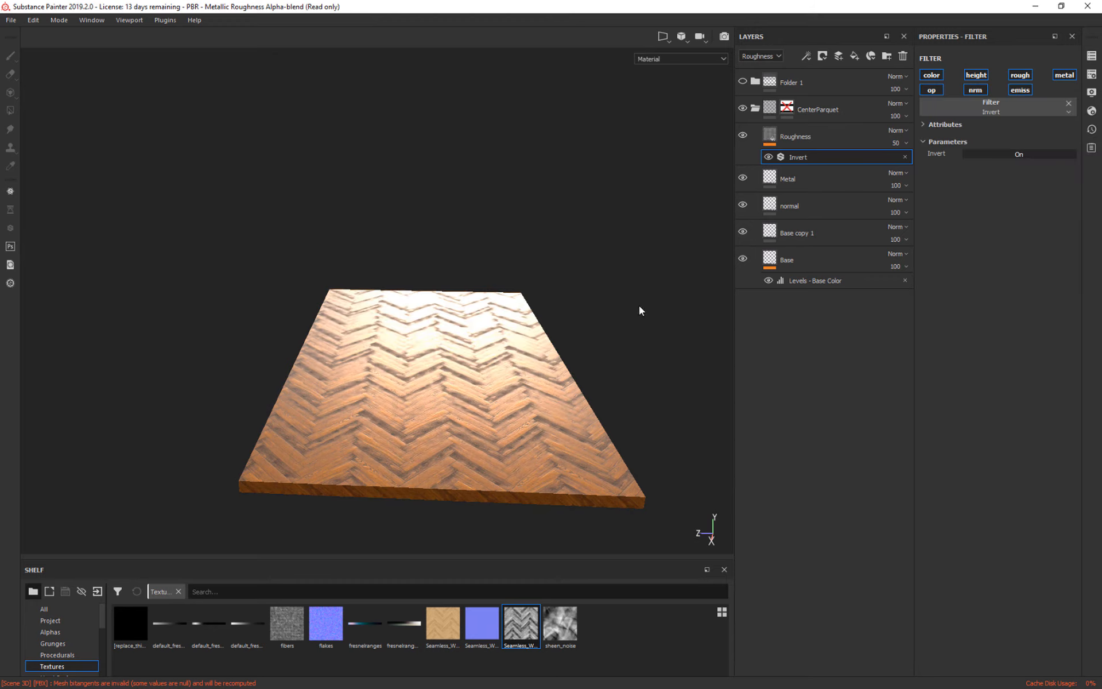
mouse_move(639, 310)
alt+mouse_down()
mouse_move(643, 340)
mouse_move(624, 317)
mouse_move(640, 298)
mouse_move(605, 312)
mouse_move(628, 316)
mouse_move(632, 299)
mouse_move(634, 320)
alt+mouse_up()
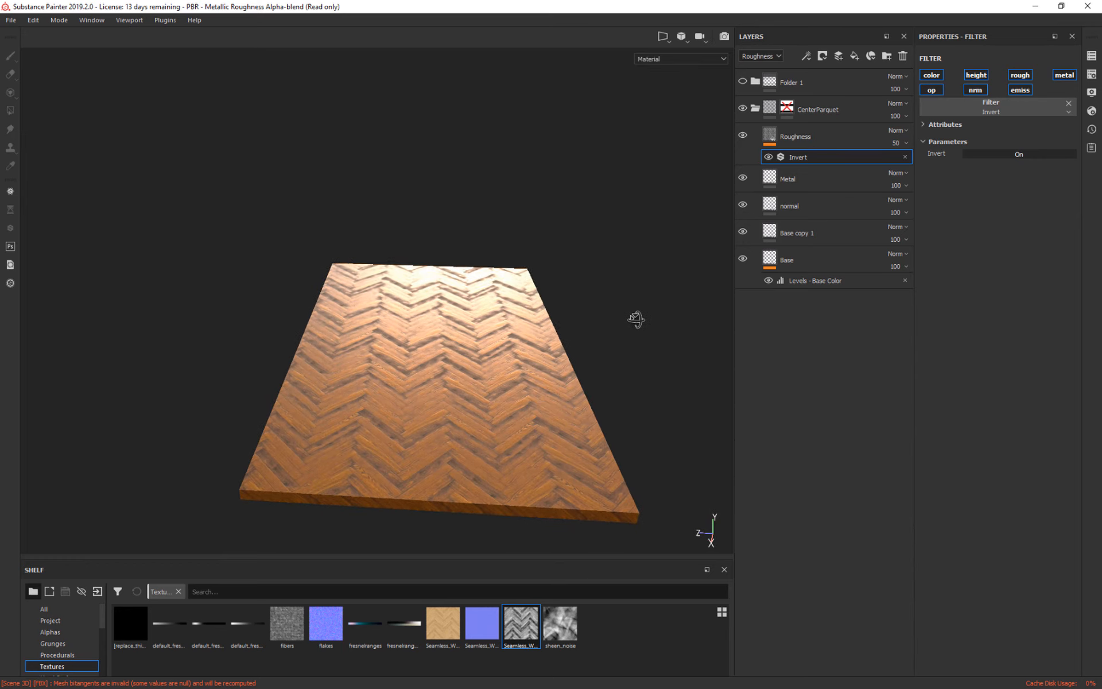
Compare the floor with the Roughness layer hidden and shown, reduce its opacity to 11 and check the highlights.
click(742, 135)
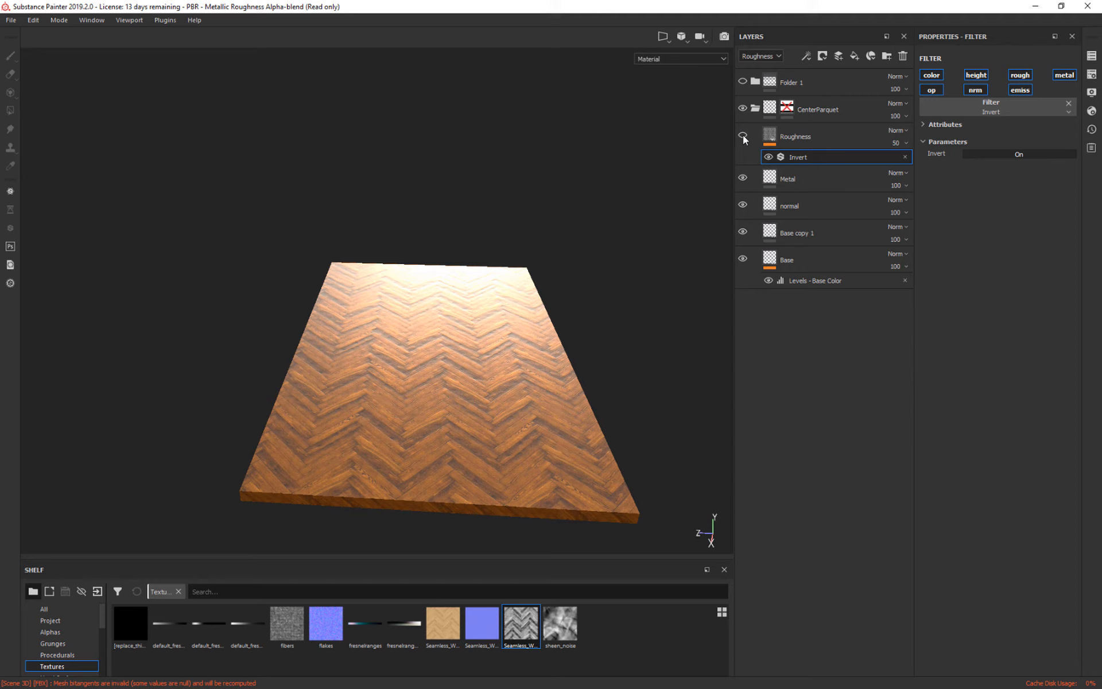
click(743, 135)
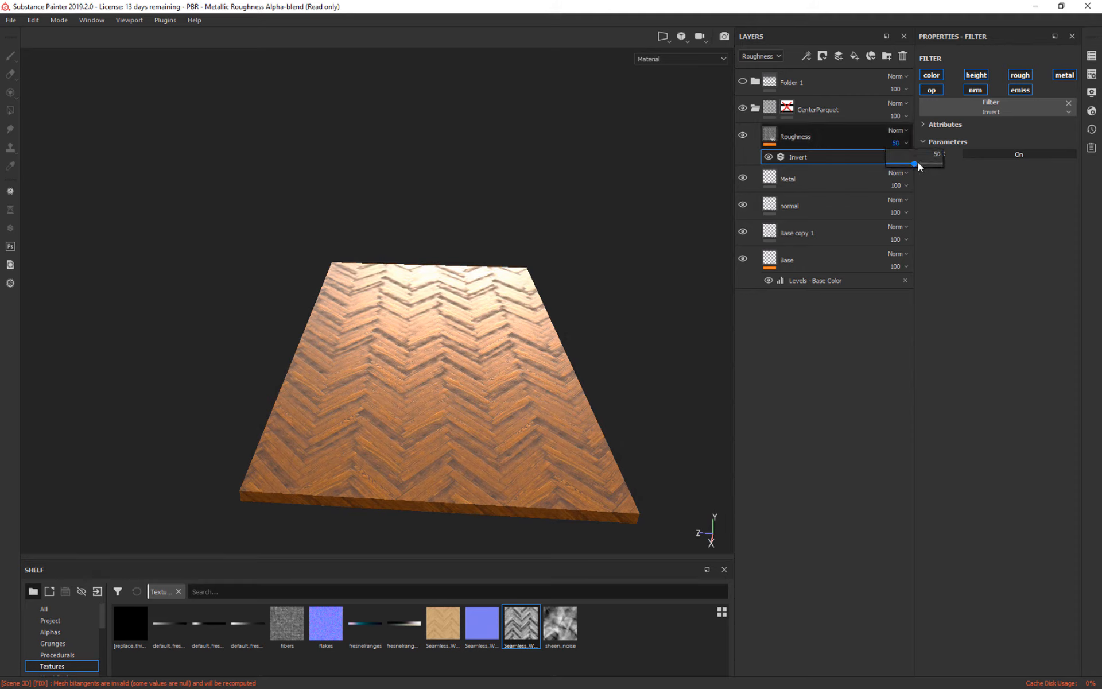
drag(918, 166, 894, 164)
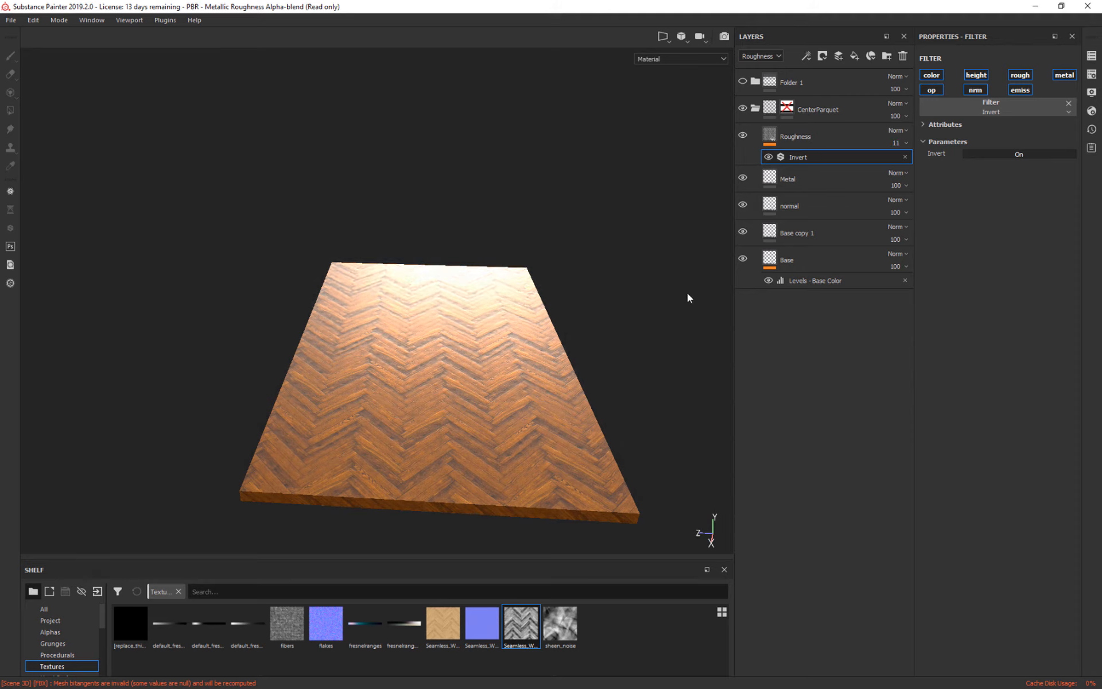
mouse_move(688, 298)
shift+right_down()
mouse_move(696, 285)
mouse_move(686, 291)
shift+right_up()
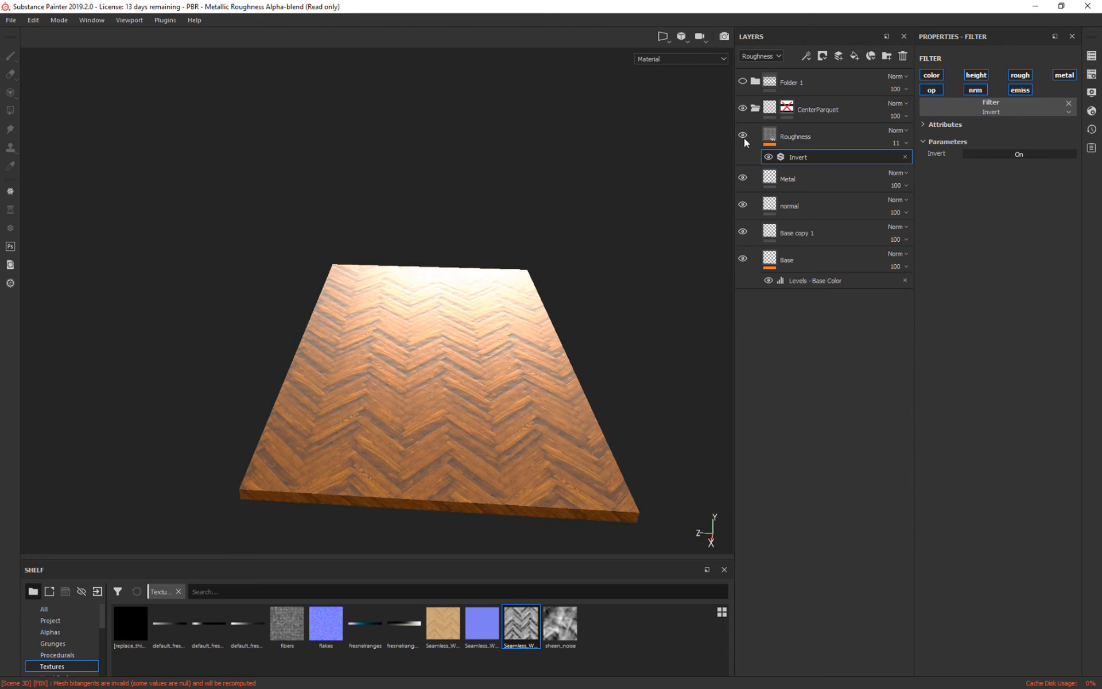
alt+drag(591, 319, 593, 295)
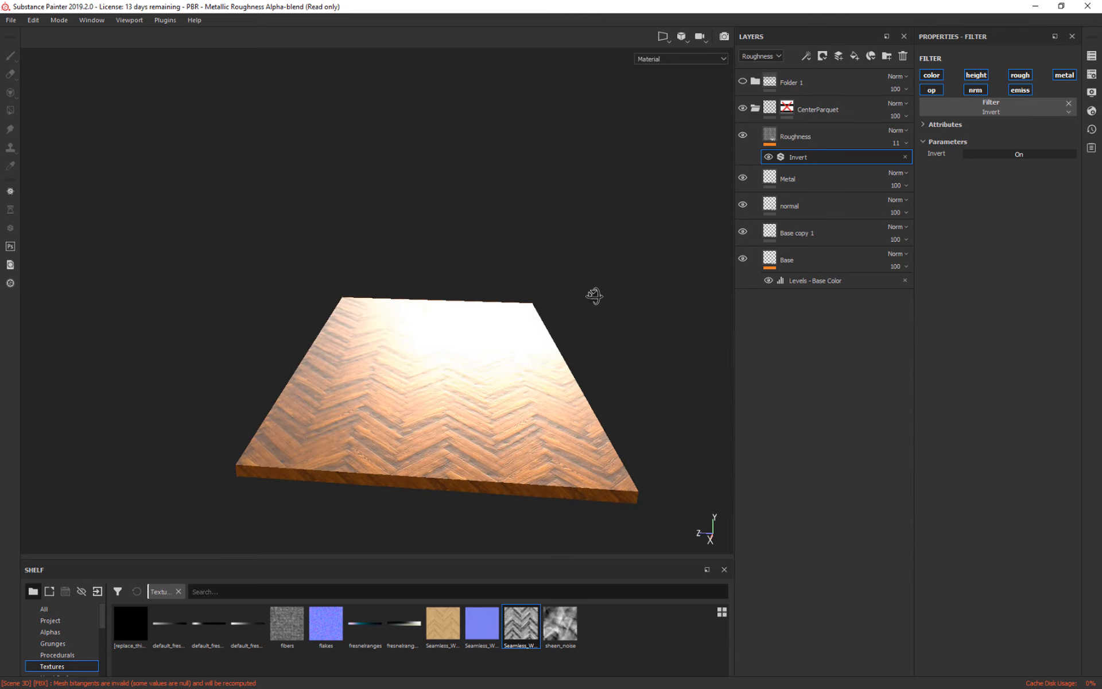
Compare the floor with the Roughness layer's Invert filter toggled and inspect the parquet from a higher angle.
click(768, 157)
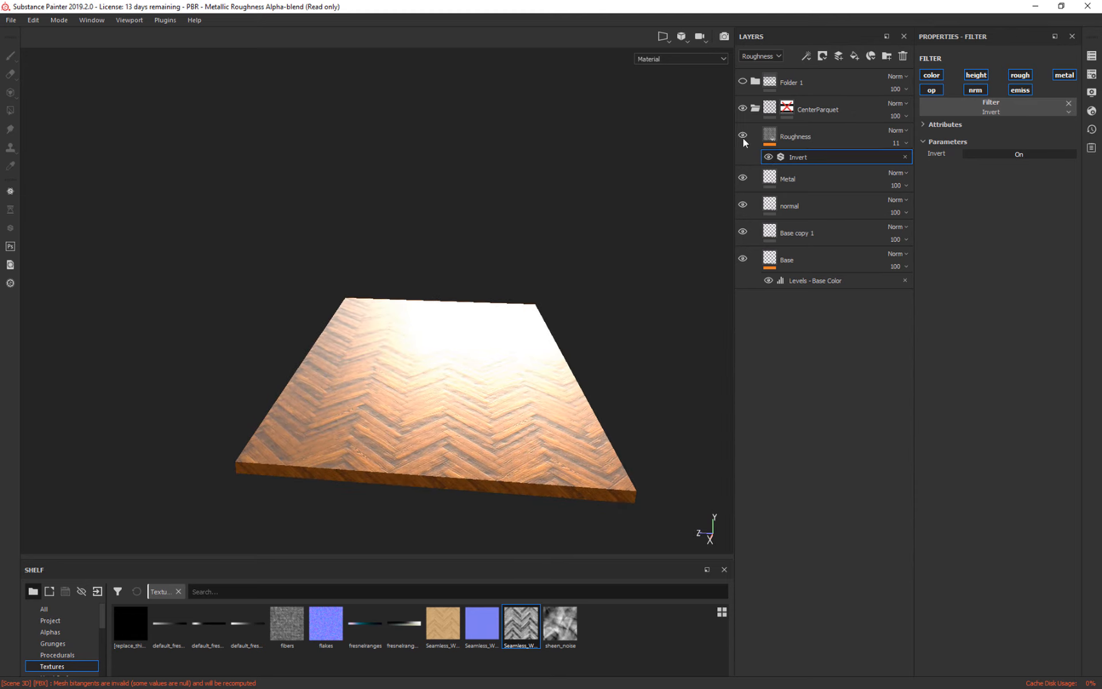
alt+drag(620, 321, 611, 369)
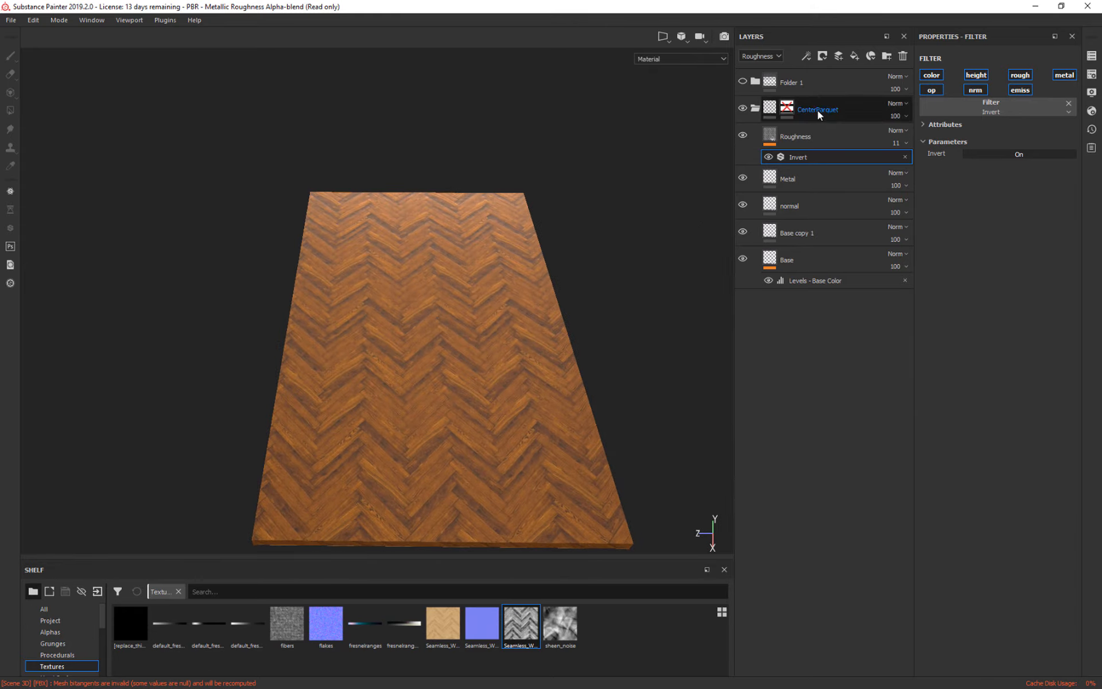
Clear and remove the CenterParquet folder's existing mask, then add a fresh white mask to the folder.
click(792, 109)
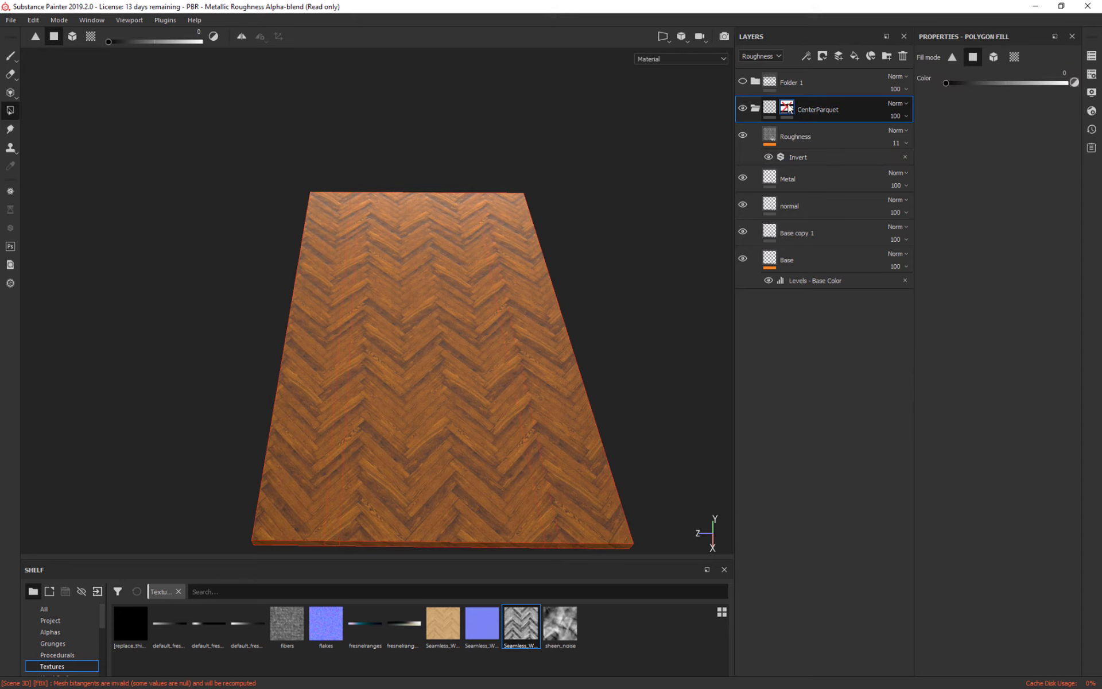
right_click(791, 108)
click(842, 221)
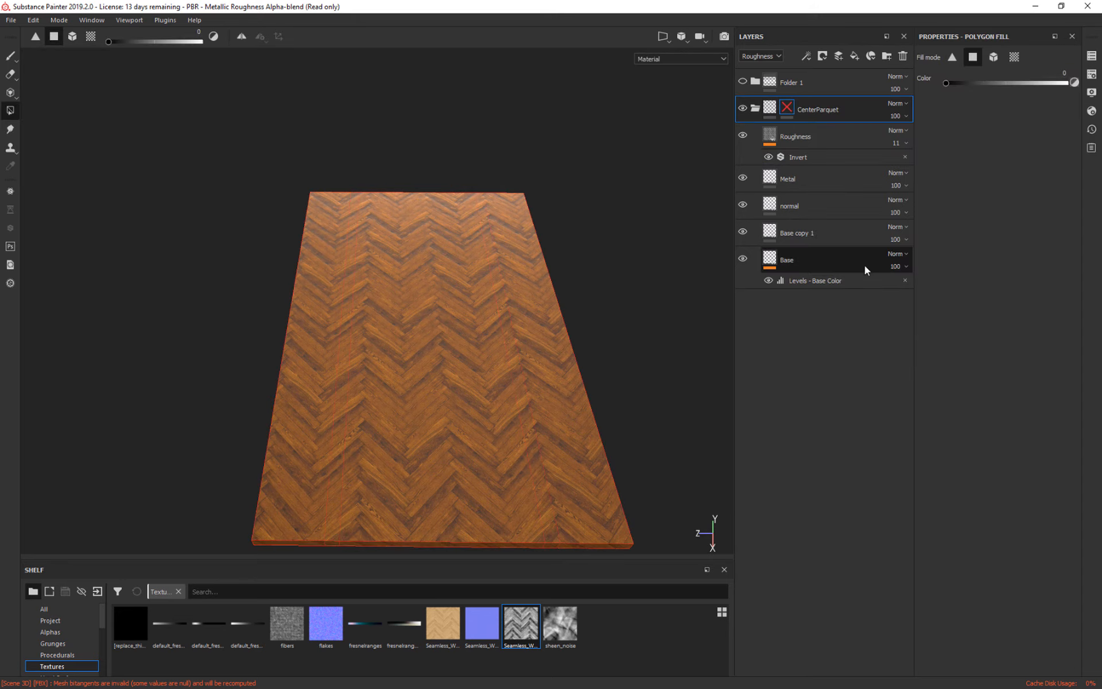
right_click(785, 107)
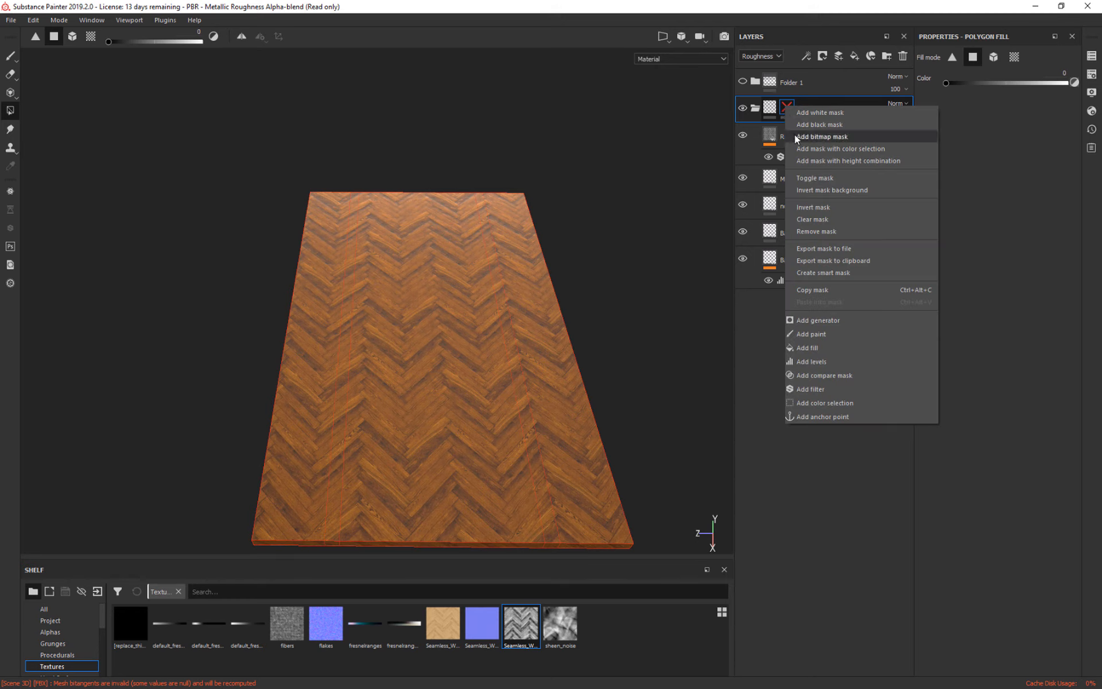
click(848, 232)
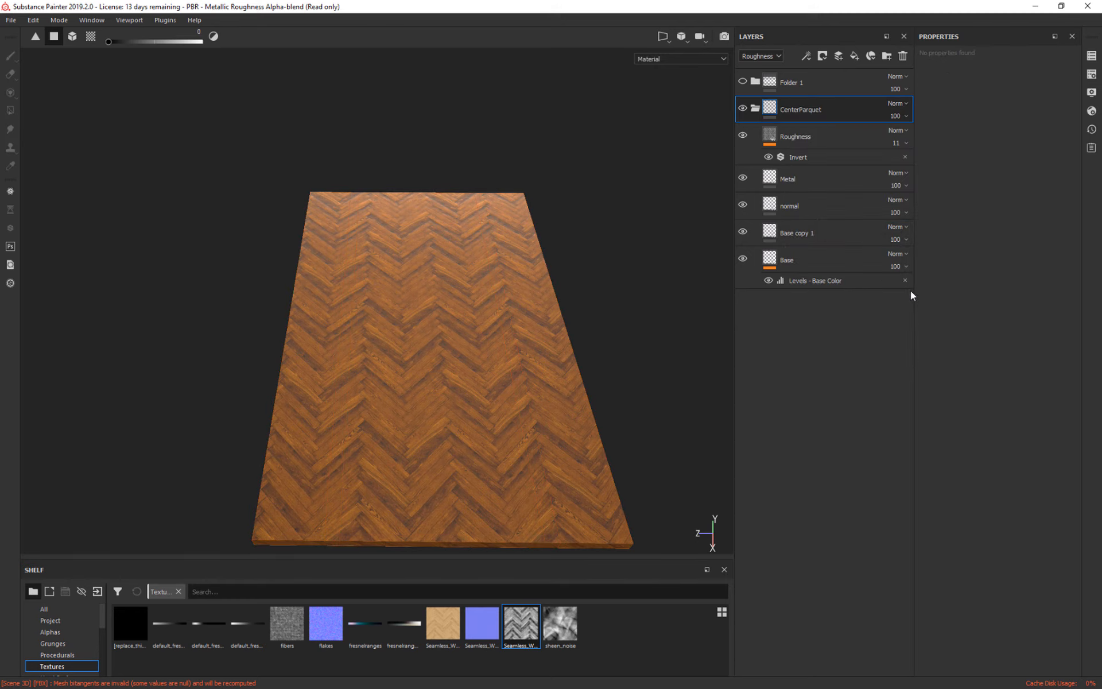
click(822, 57)
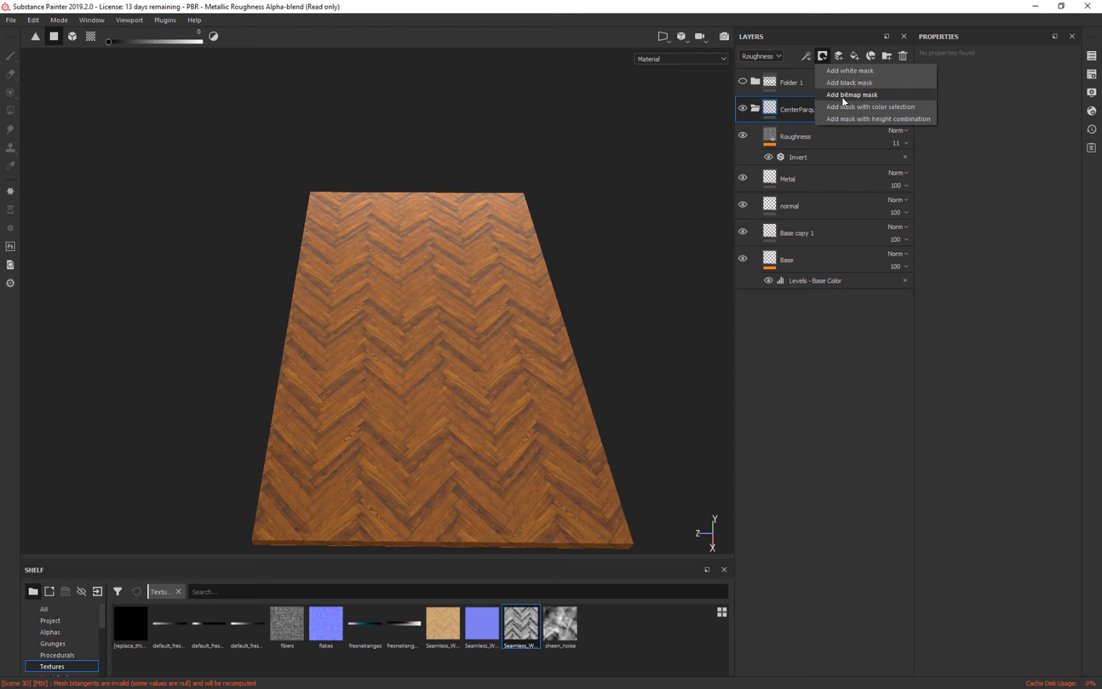
click(845, 70)
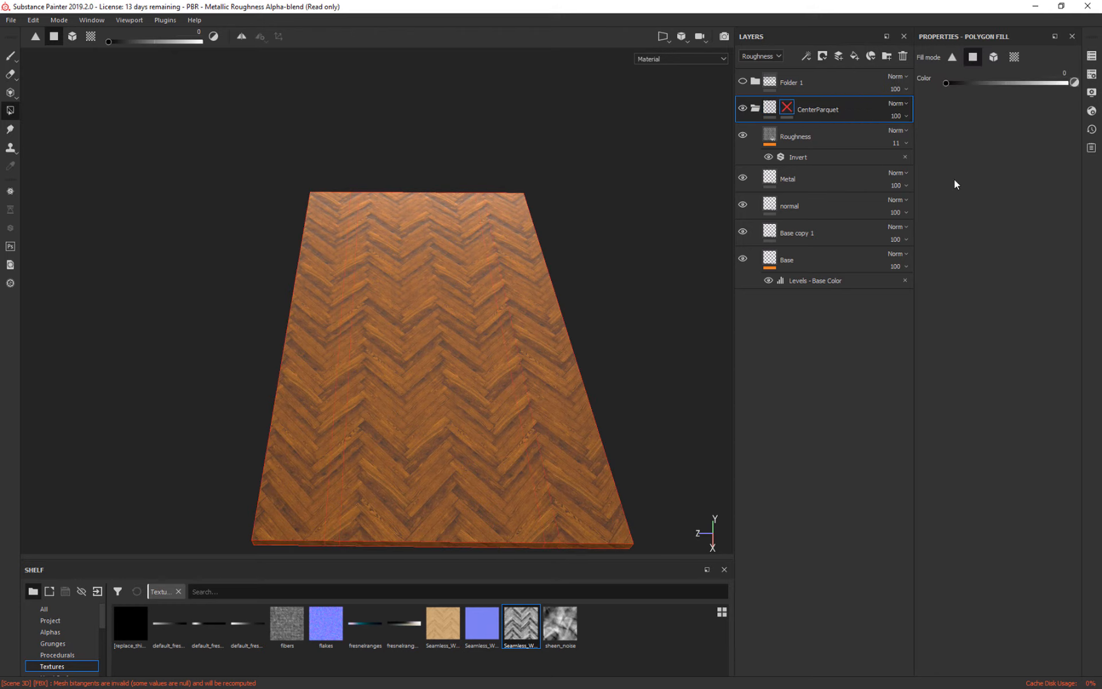
On CenterParquet's mask, polygon-fill the wide outer strip and adjacent narrow strip along both long sides of the floor with color 0.
click(786, 112)
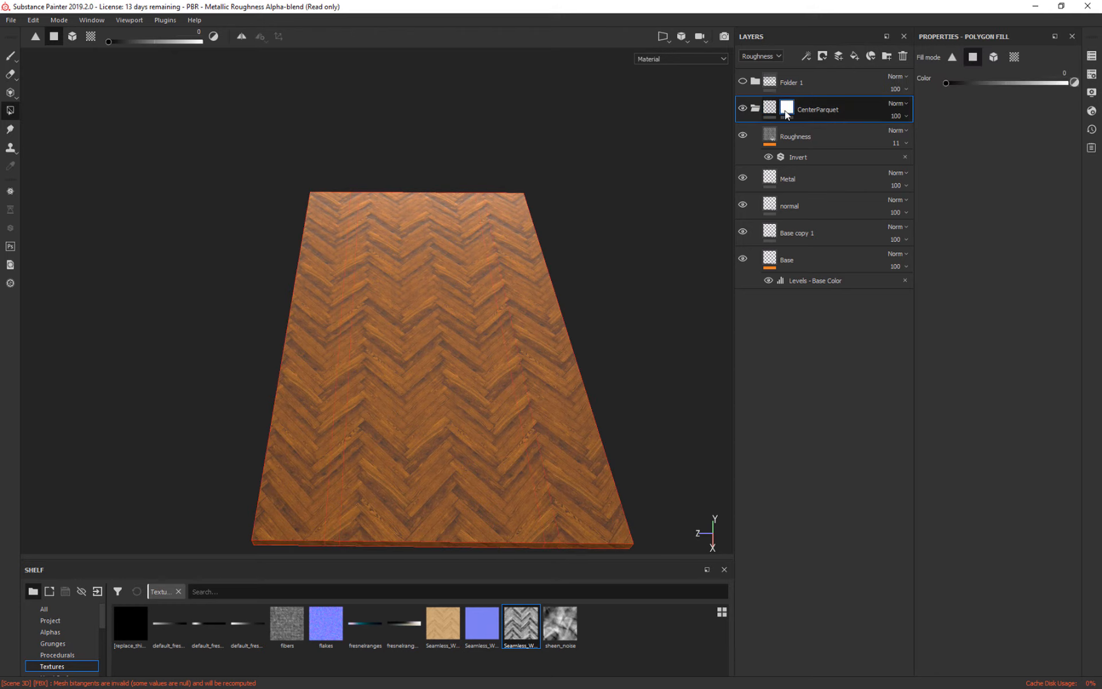
right_click(786, 114)
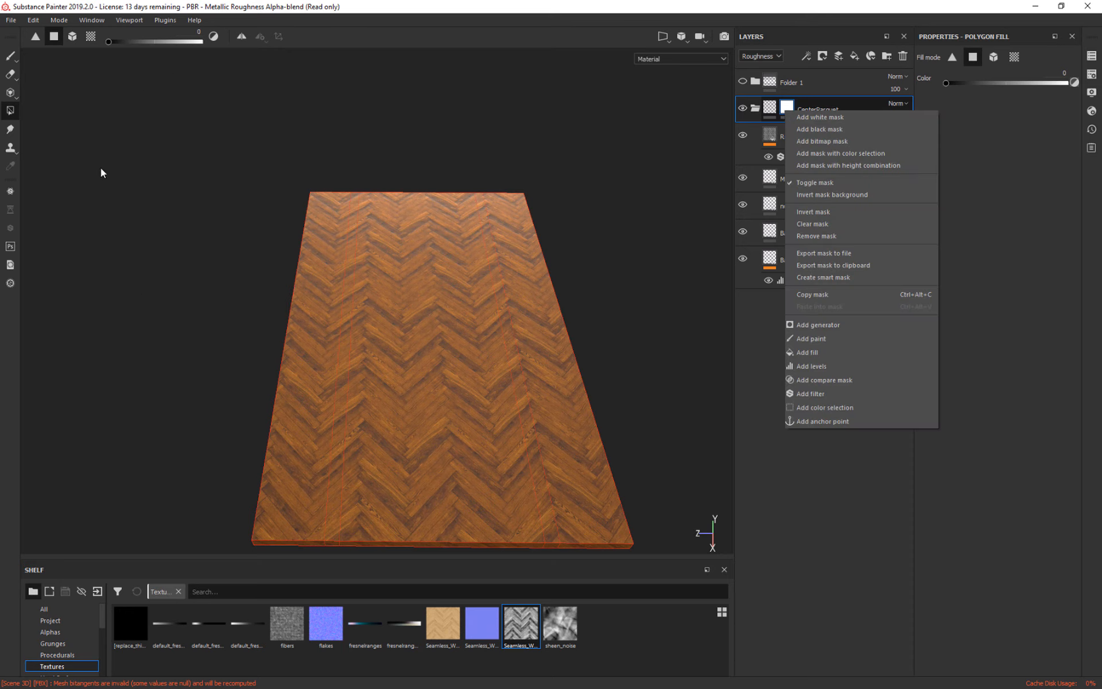
click(10, 113)
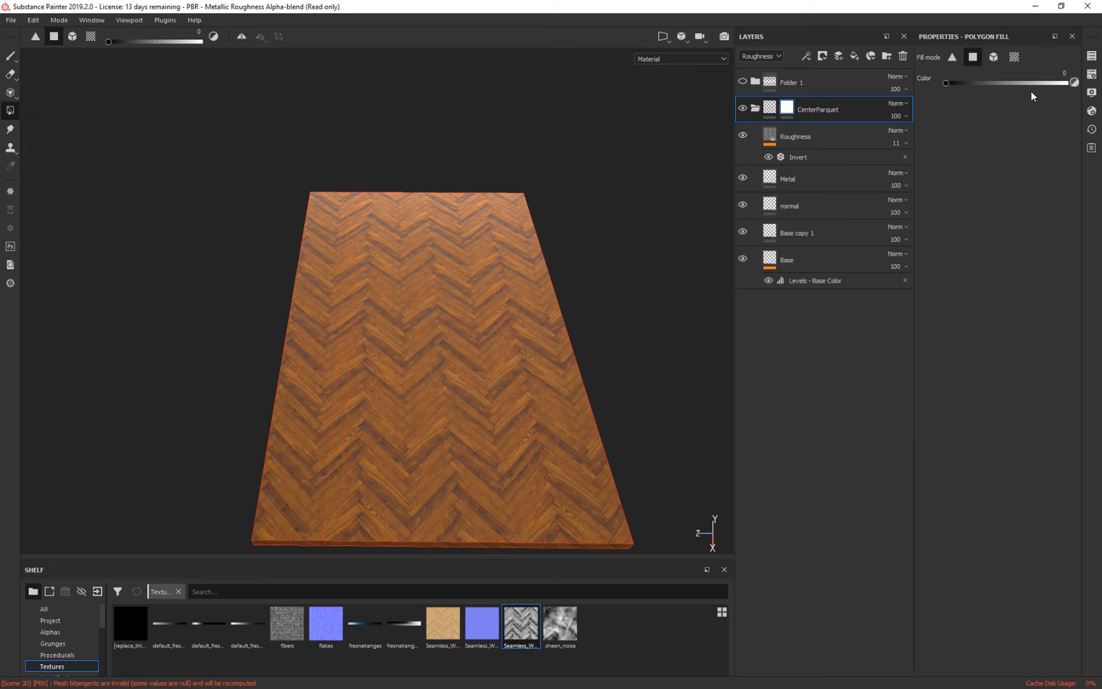
drag(946, 83, 1067, 84)
drag(1066, 84, 934, 85)
click(311, 332)
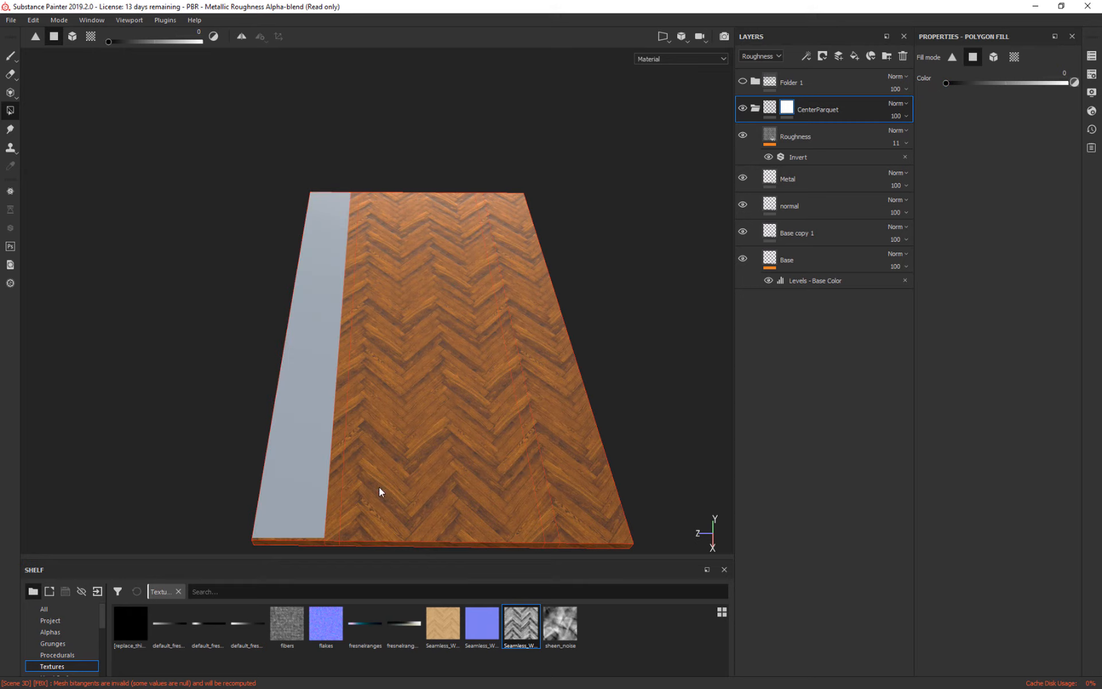
click(545, 353)
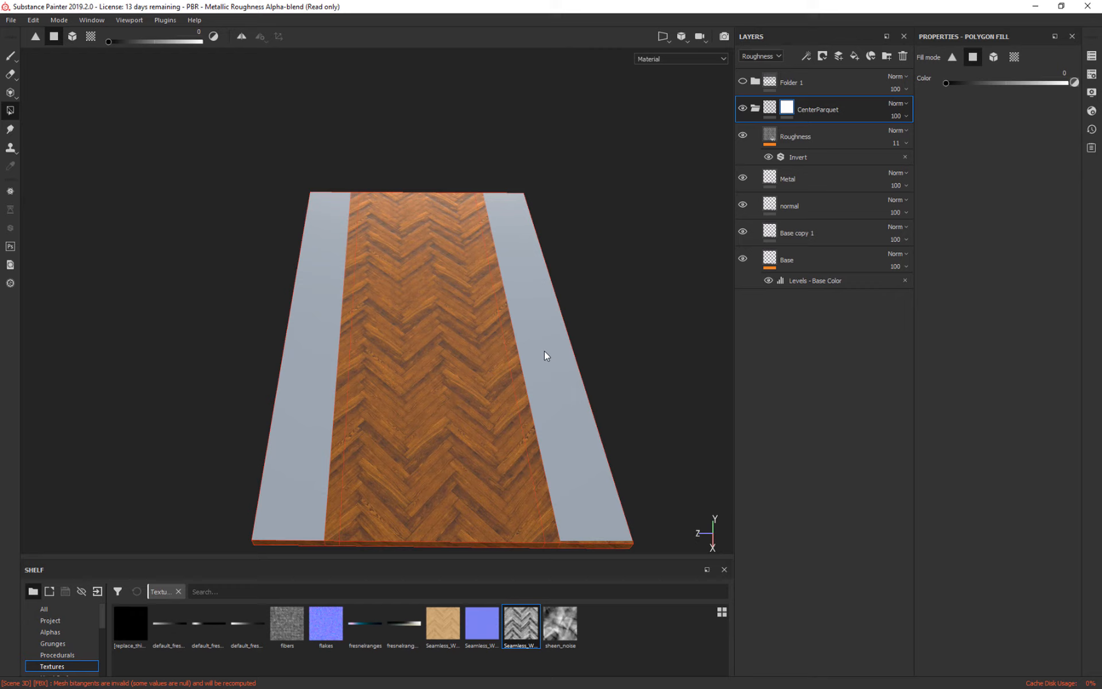
click(512, 353)
click(346, 367)
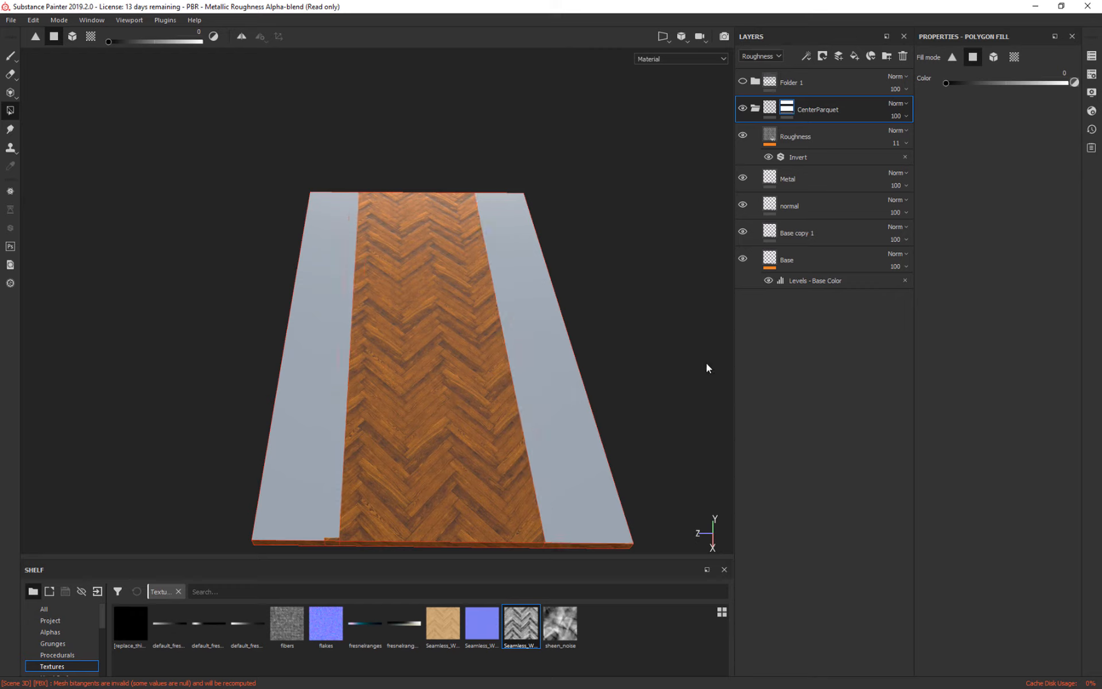
Collapse the CenterParquet folder and select Folder 1.
mouse_move(674, 433)
alt+mouse_down()
mouse_move(673, 354)
mouse_move(418, 352)
mouse_move(634, 403)
mouse_move(660, 426)
mouse_move(635, 411)
mouse_move(647, 411)
mouse_move(664, 450)
alt+mouse_up()
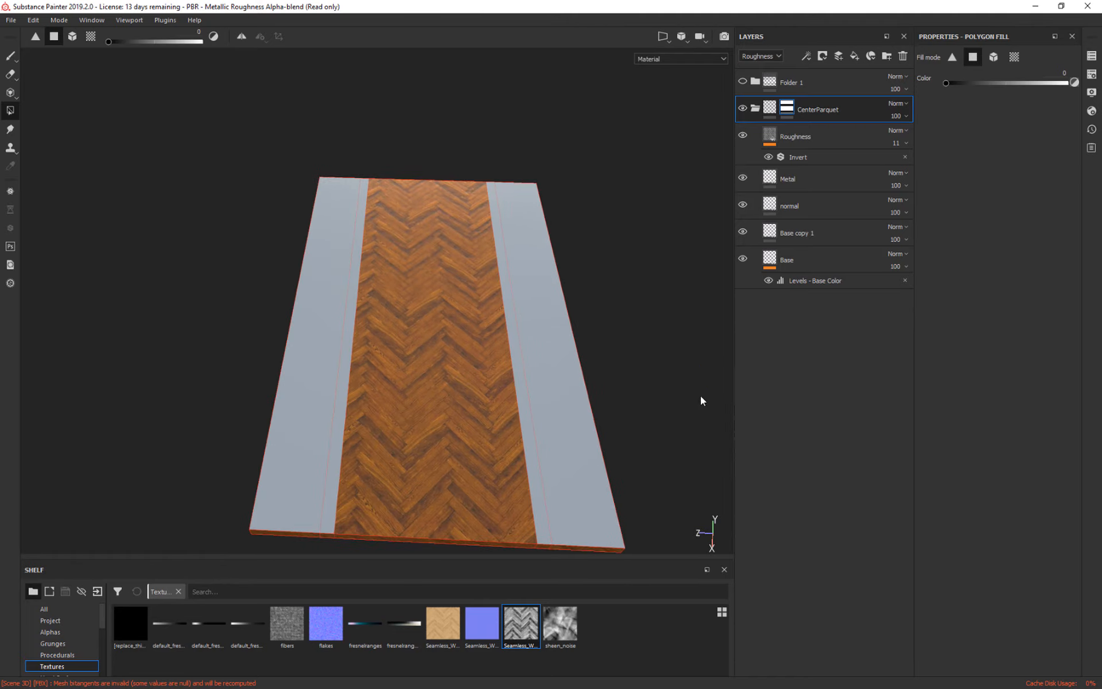
alt+drag(700, 396, 679, 335)
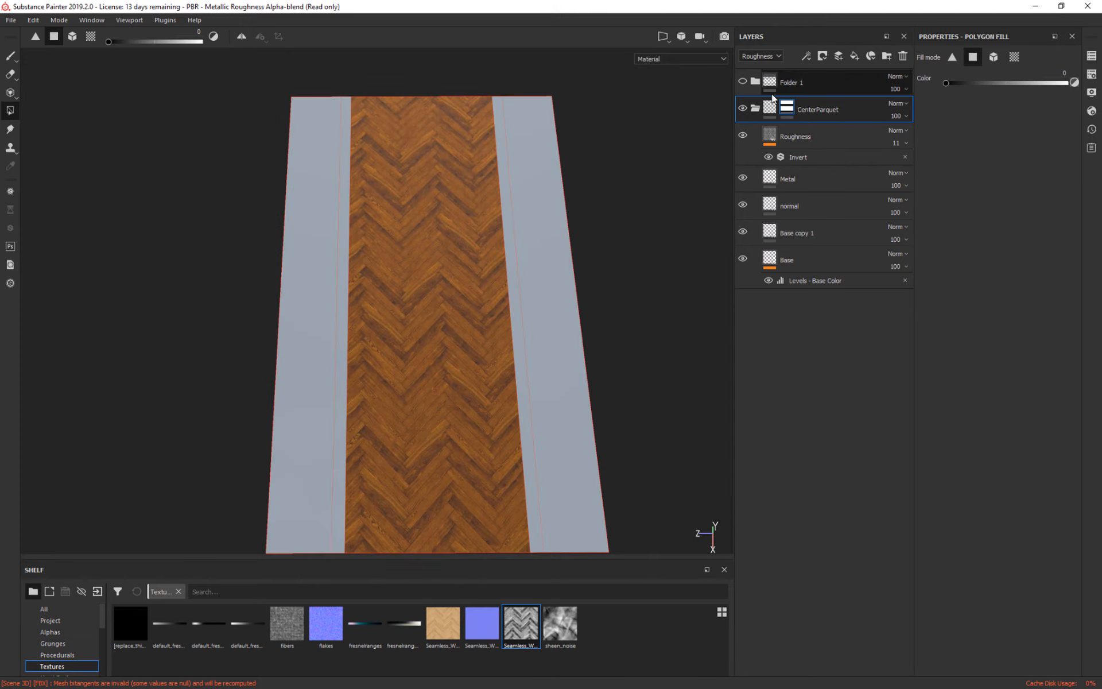
click(756, 108)
click(757, 77)
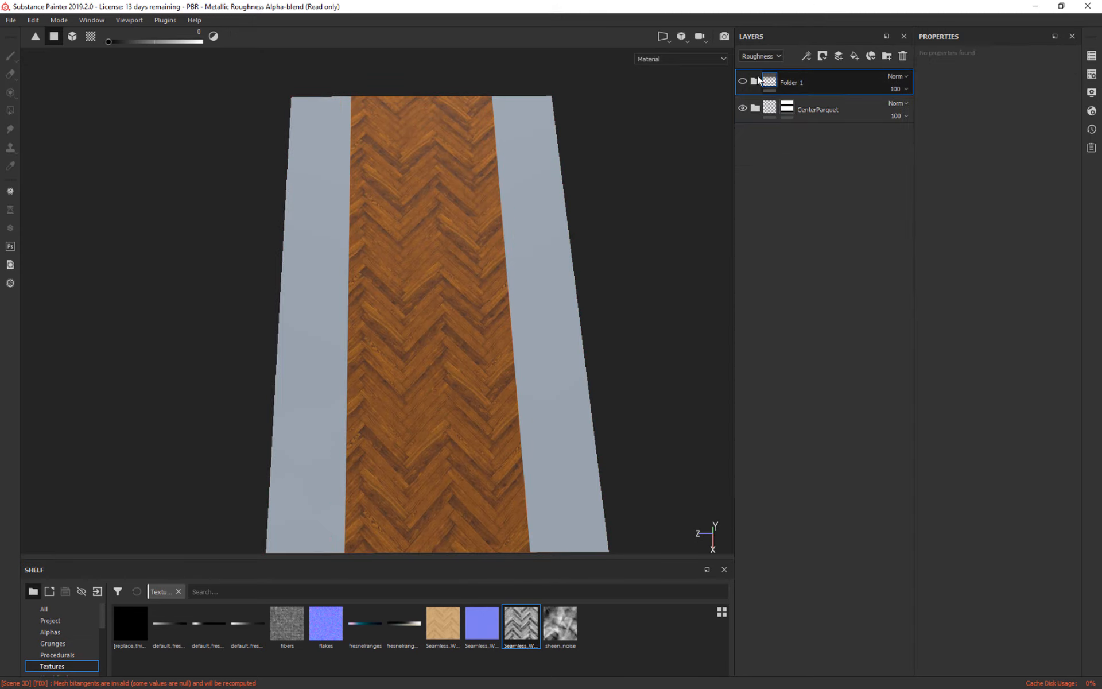